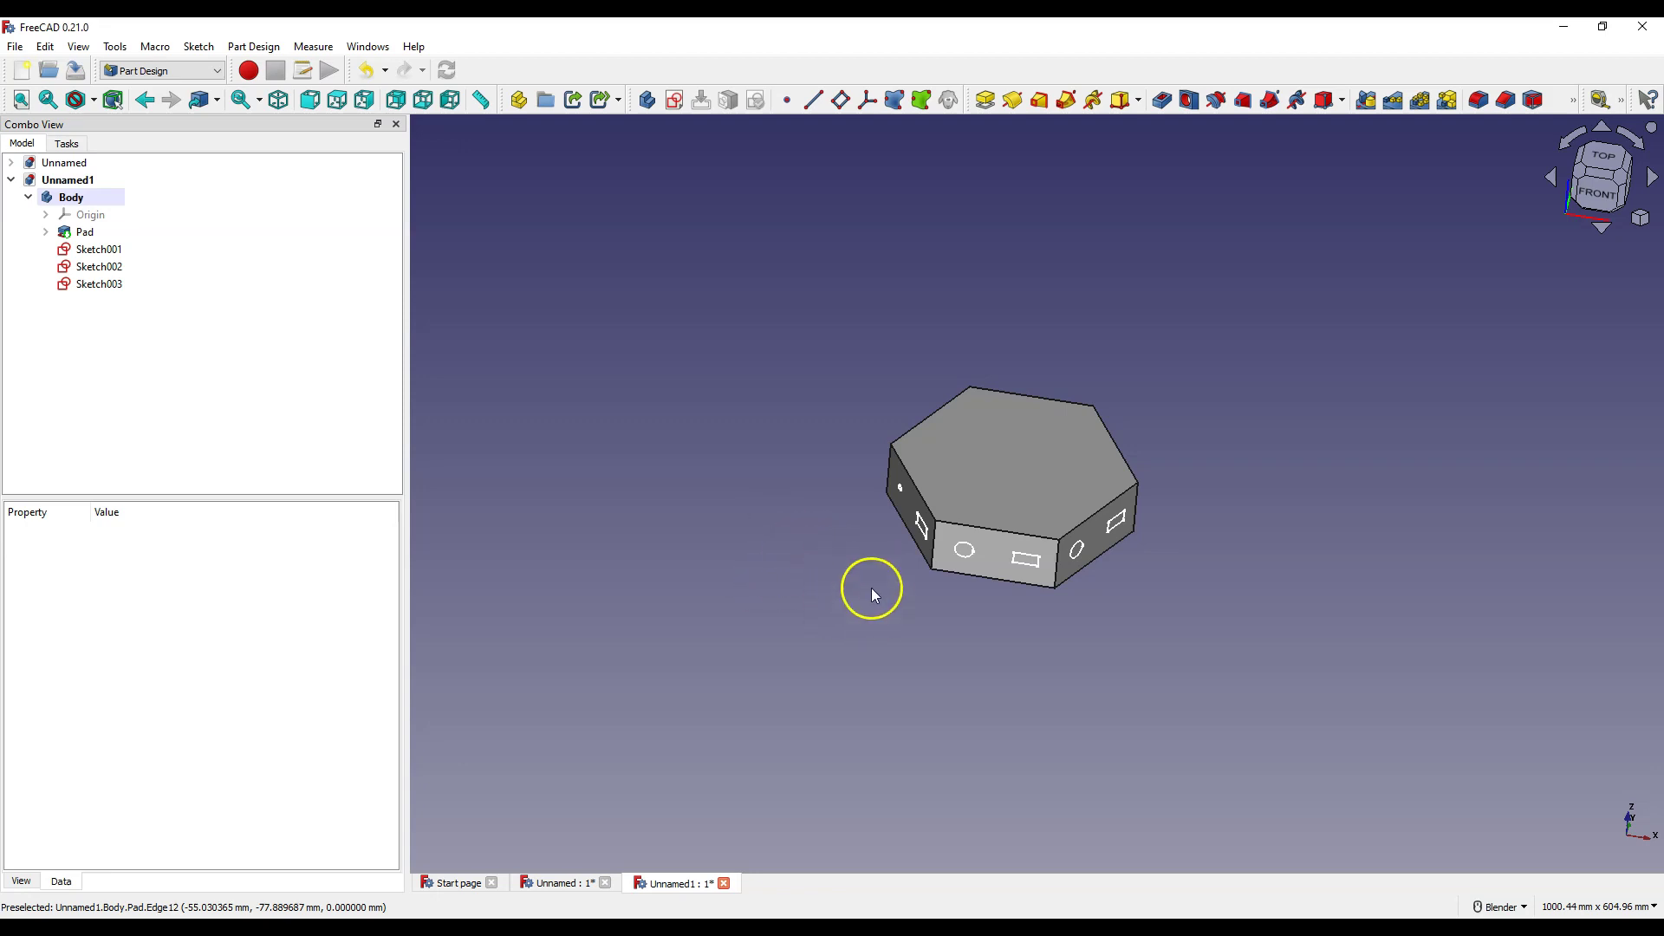
Close the Unnamed1 and Unnamed documents, discarding their unsaved changes
left_click(724, 883)
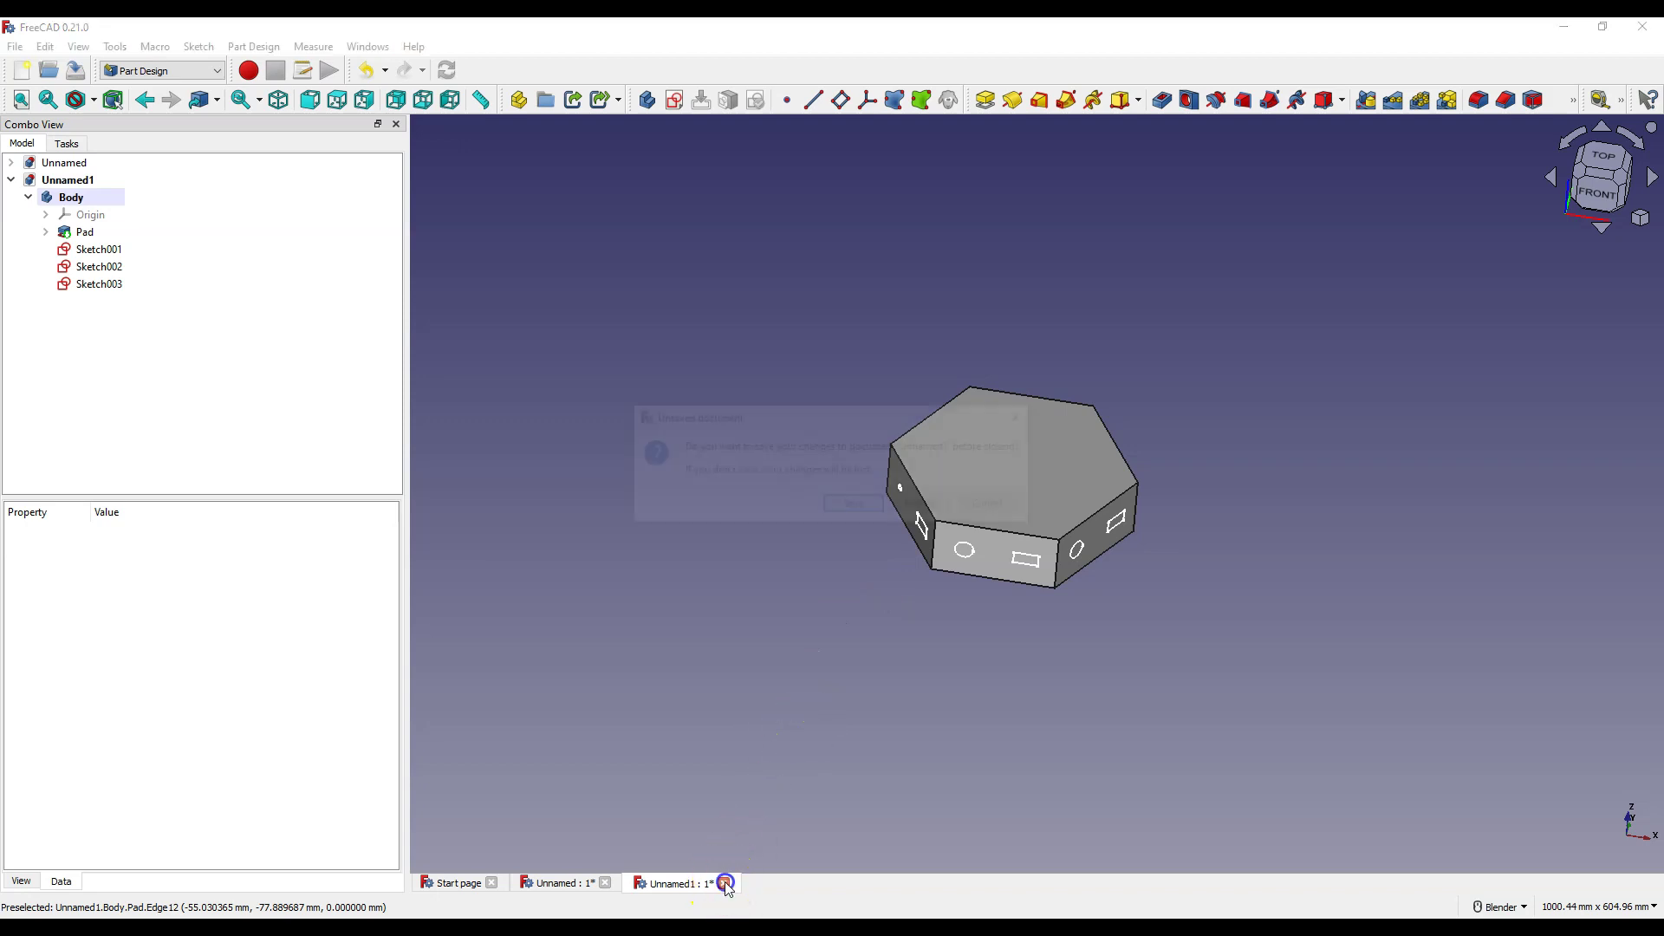
left_click(926, 507)
left_click(605, 883)
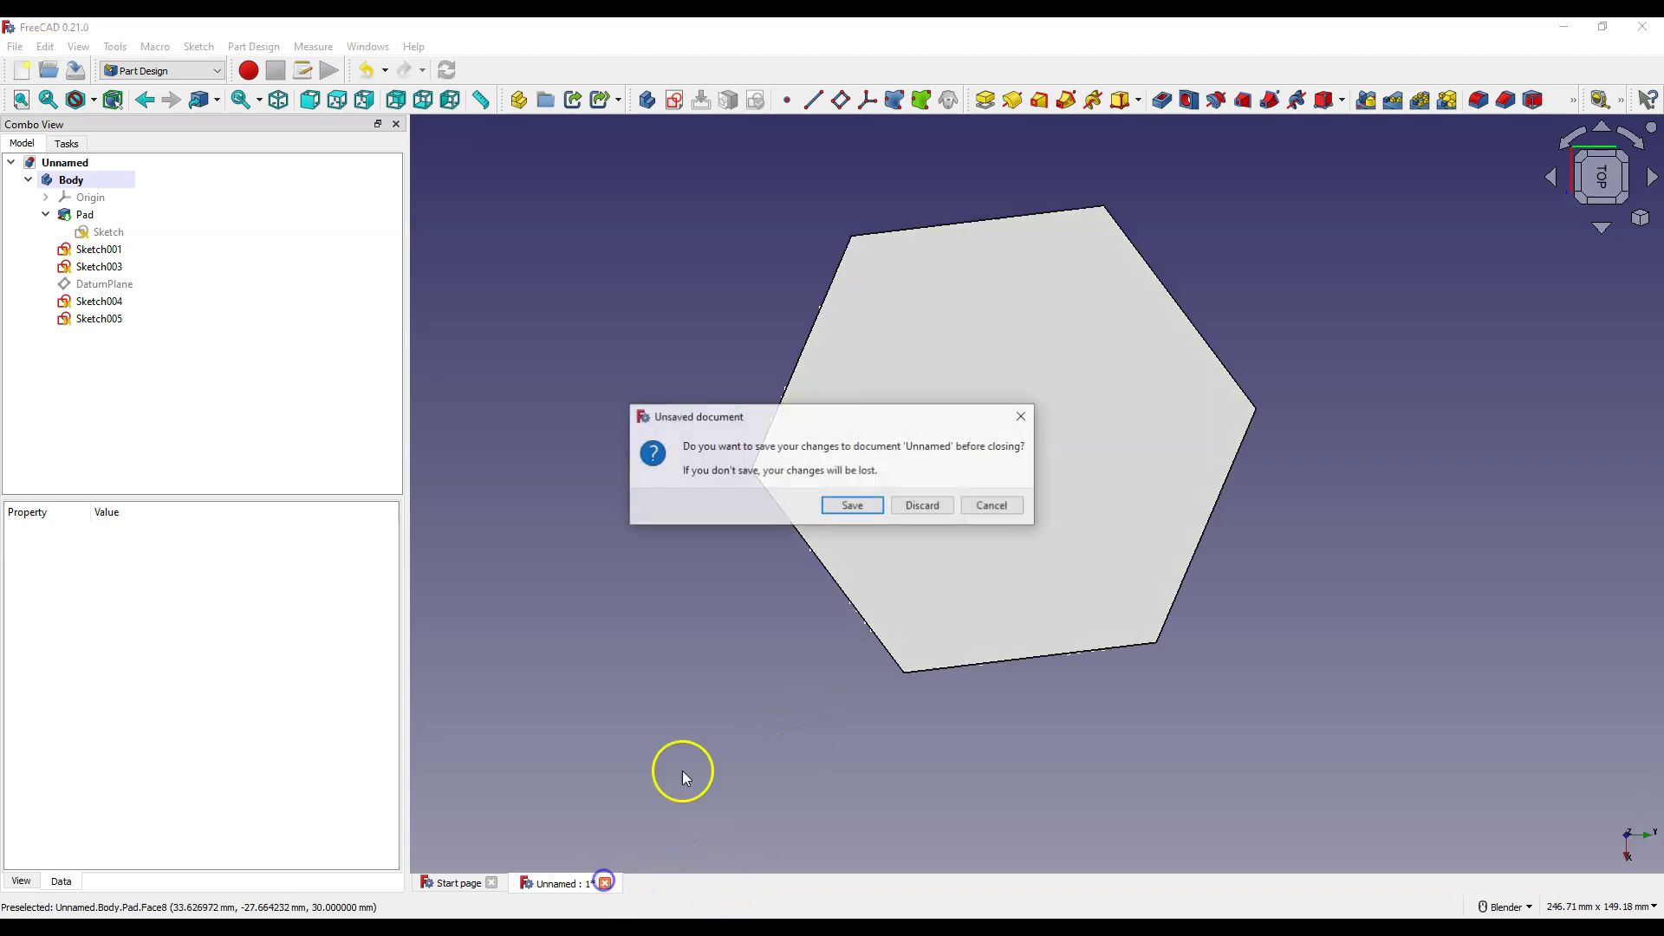
left_click(921, 507)
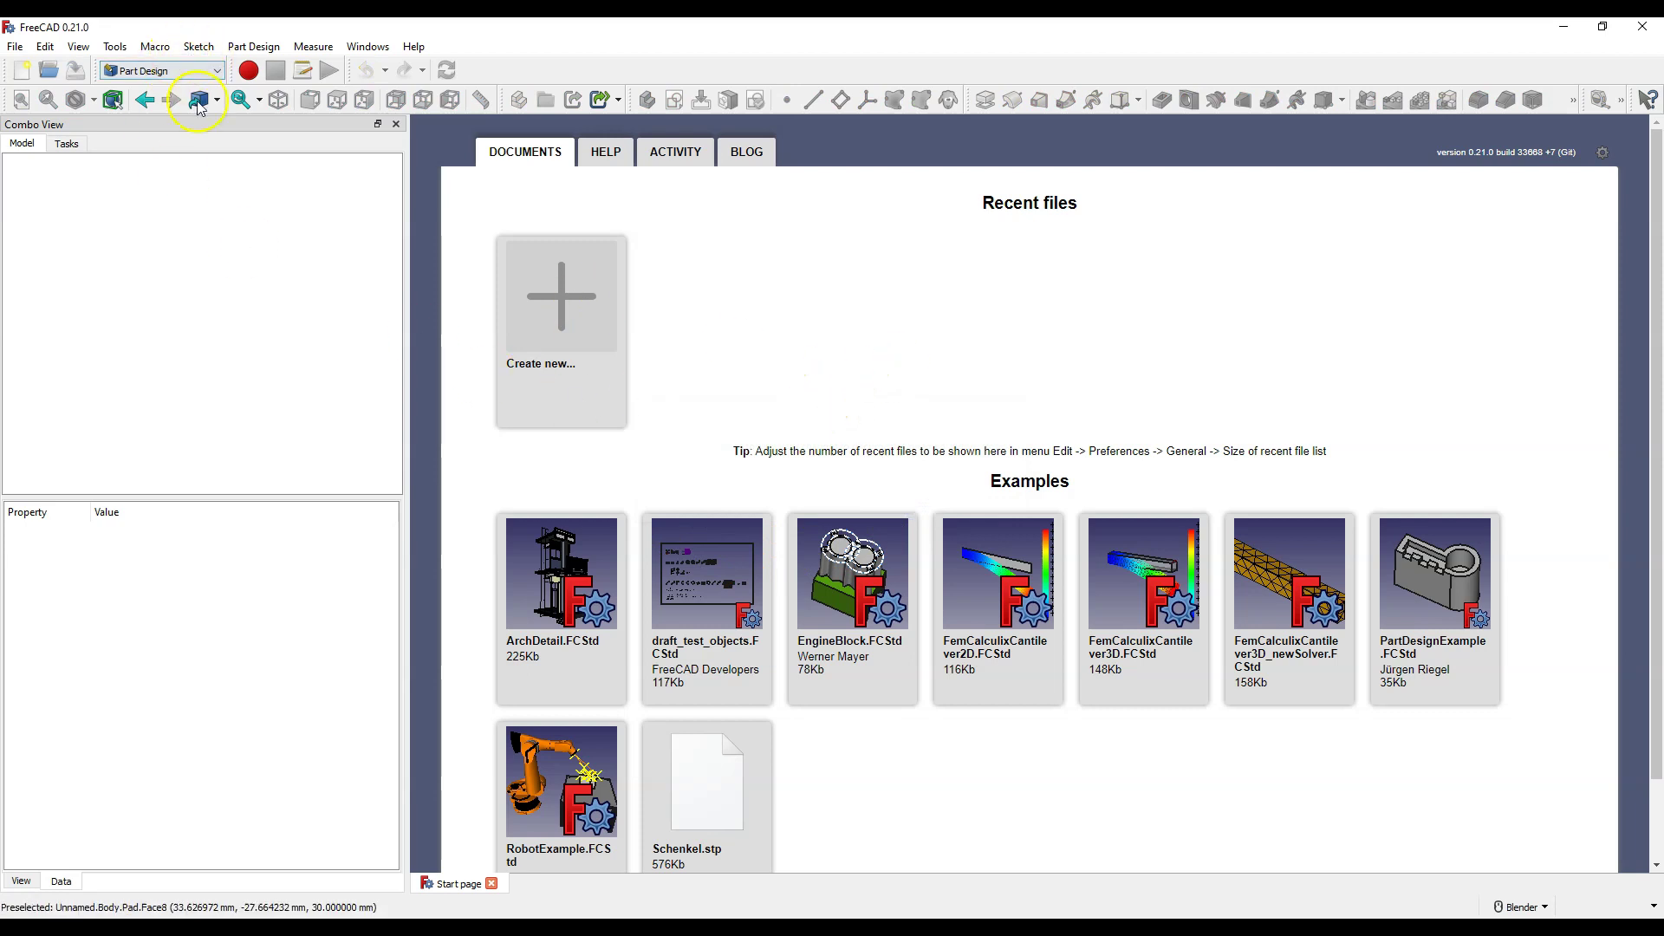
Create a new document with a sketch on the XY-plane and toggle Auto constraints
left_click(572, 310)
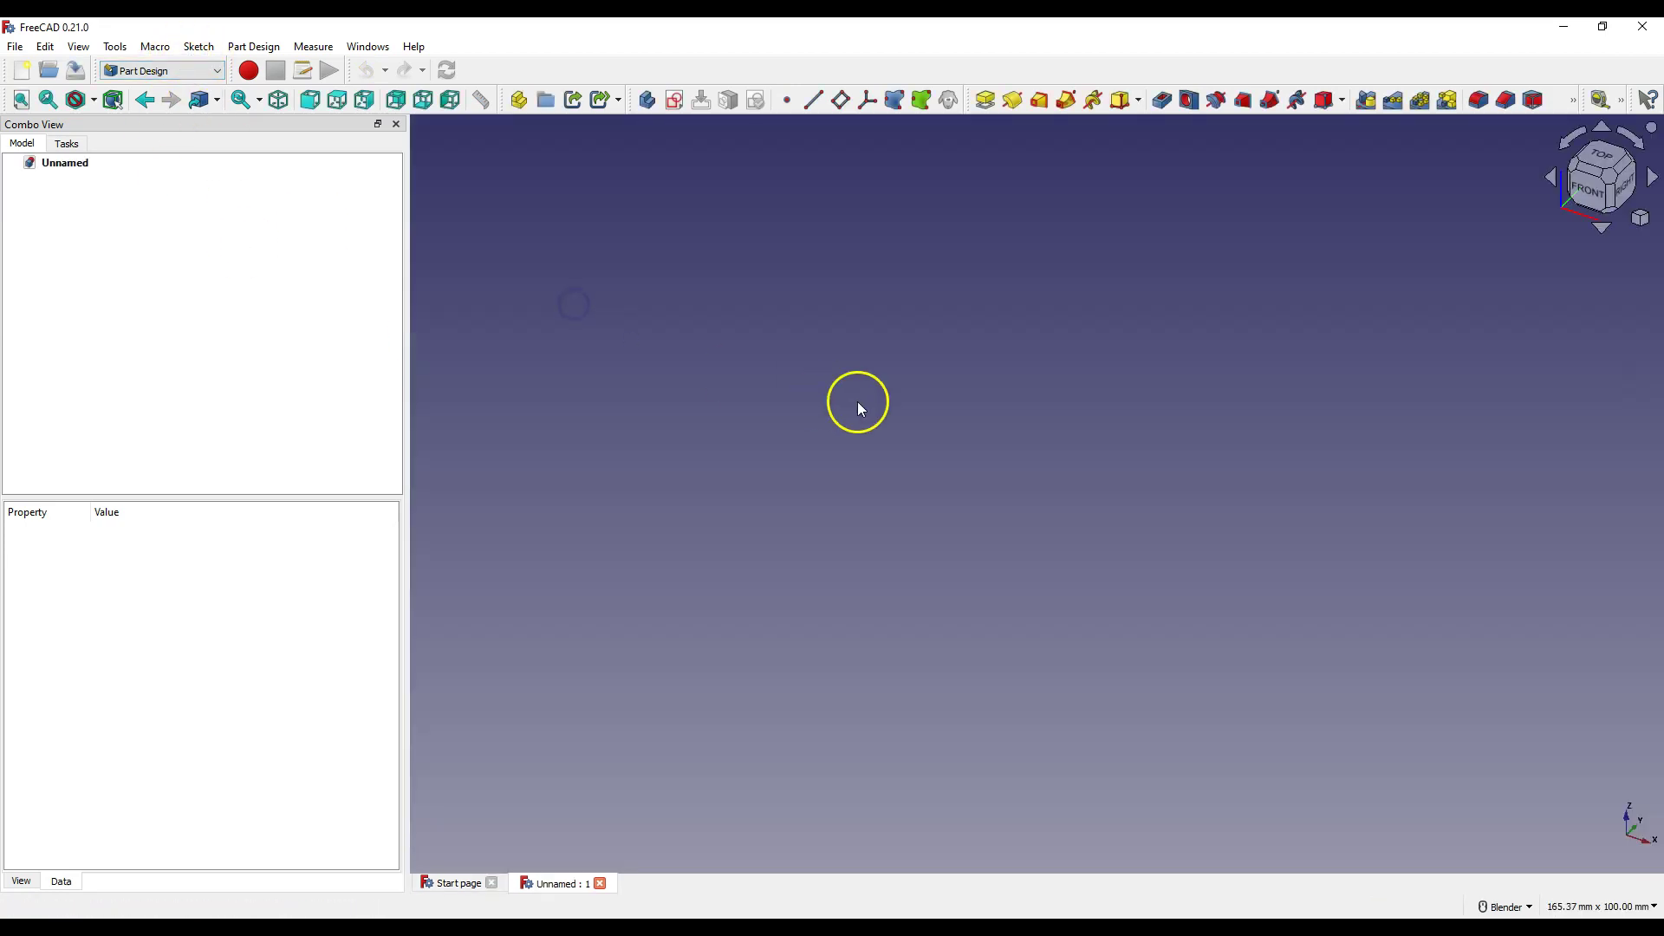
left_click(675, 100)
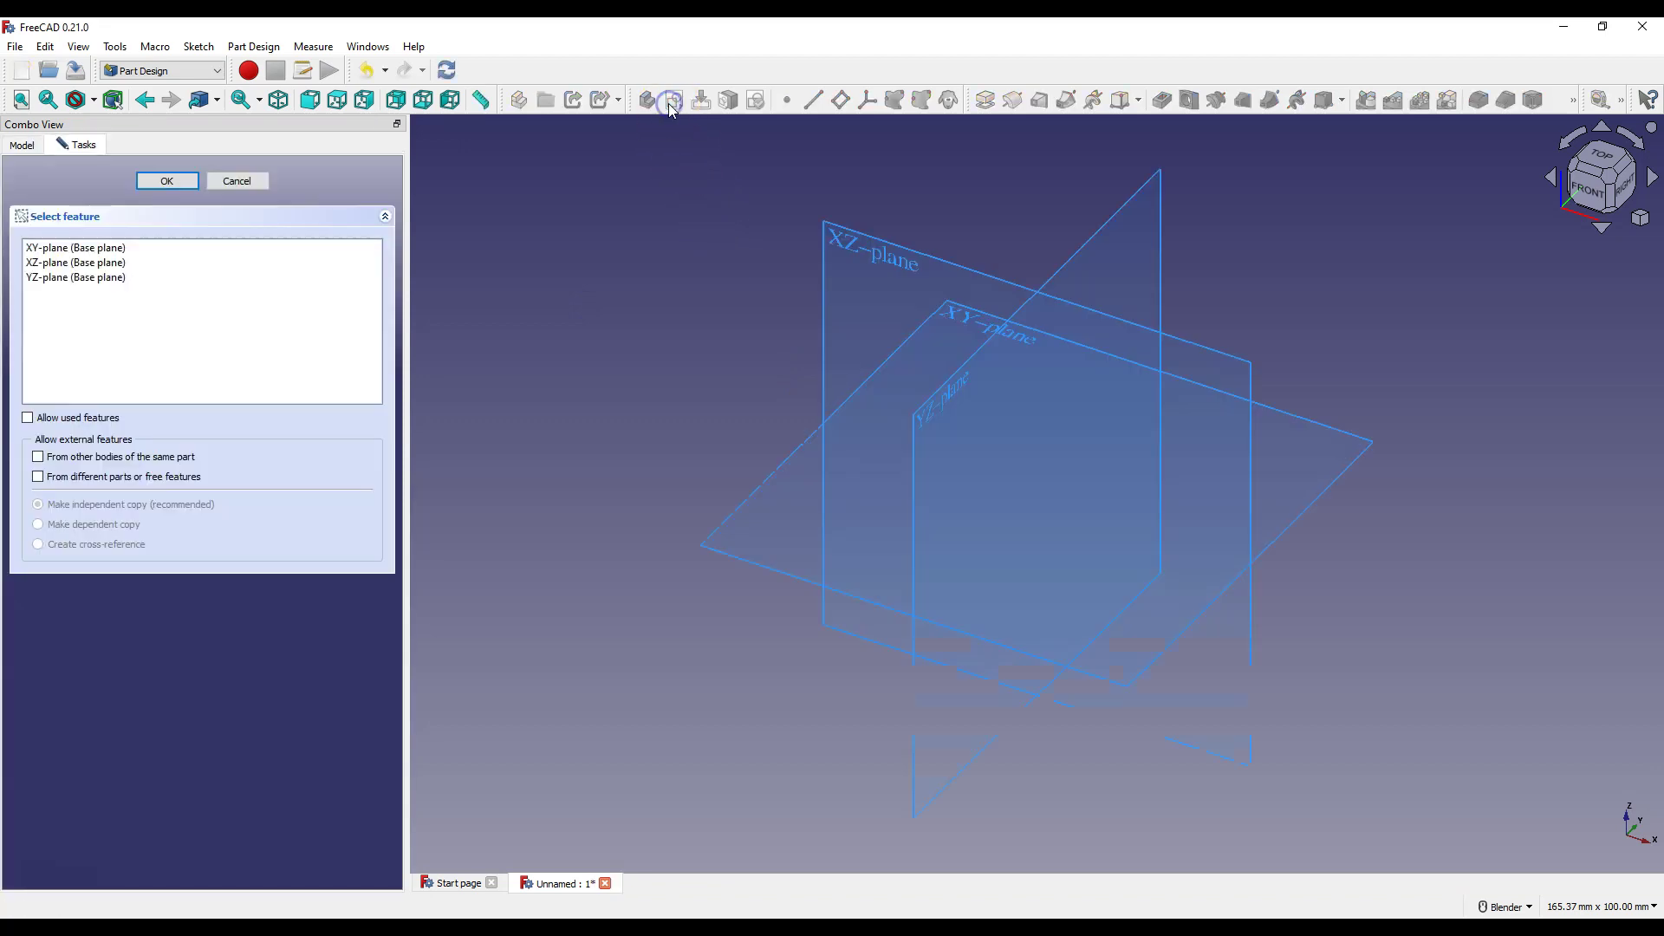
left_click(955, 315)
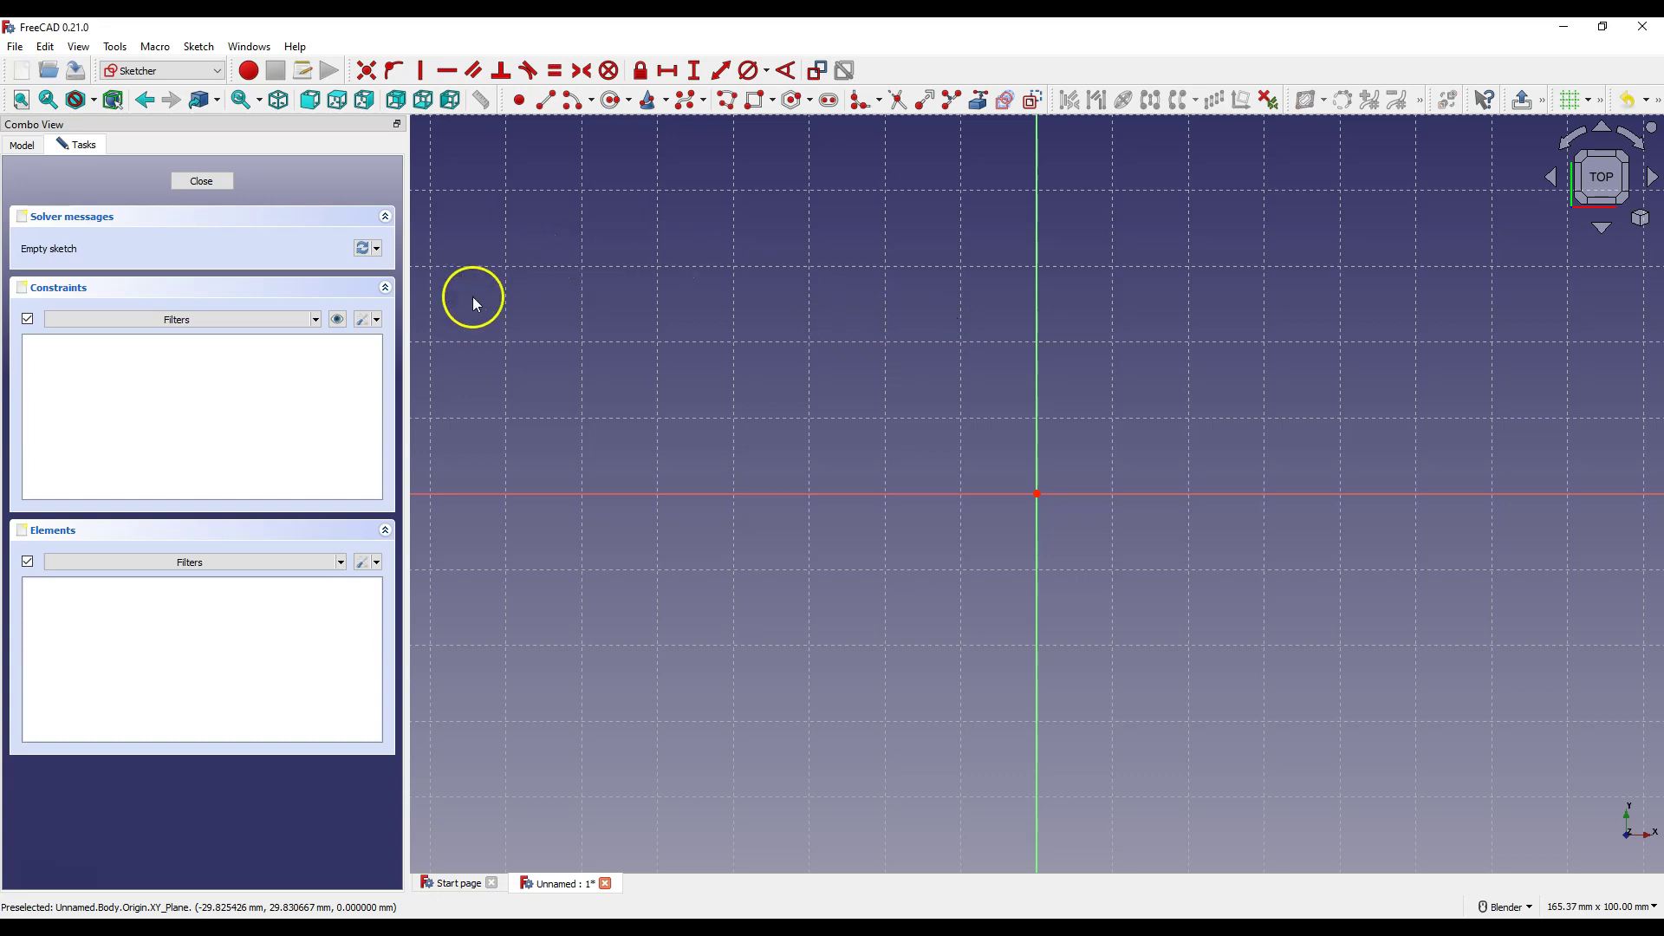
left_click(377, 320)
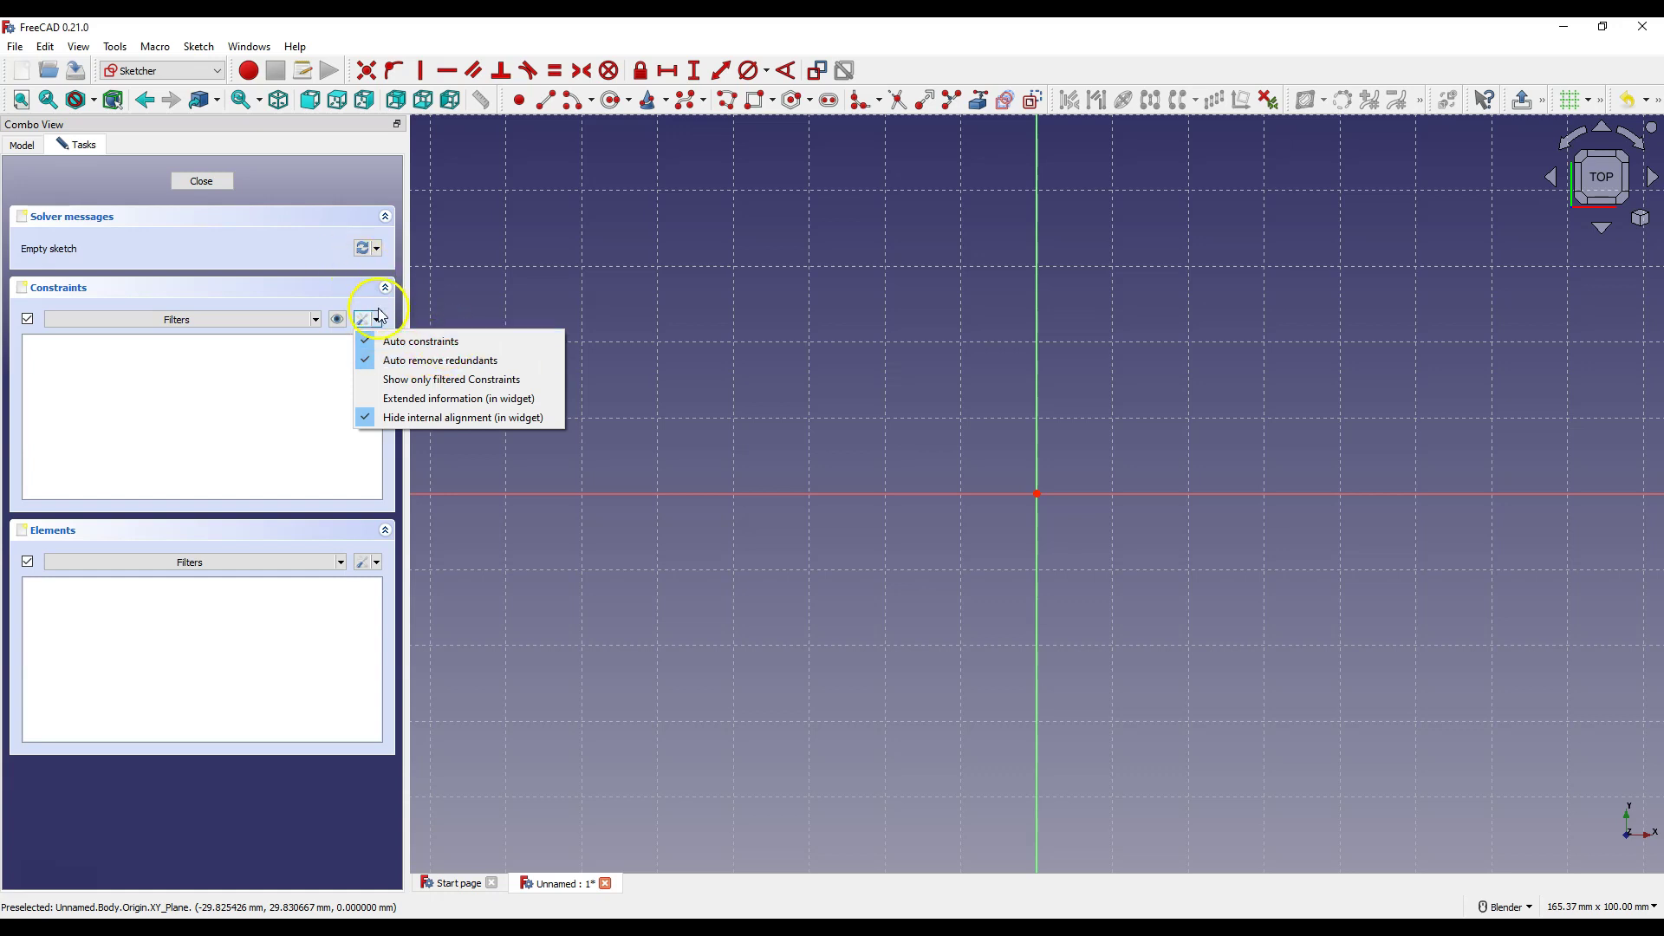
left_click(450, 344)
Draw a regular hexagon centred on the sketch origin
left_click(809, 102)
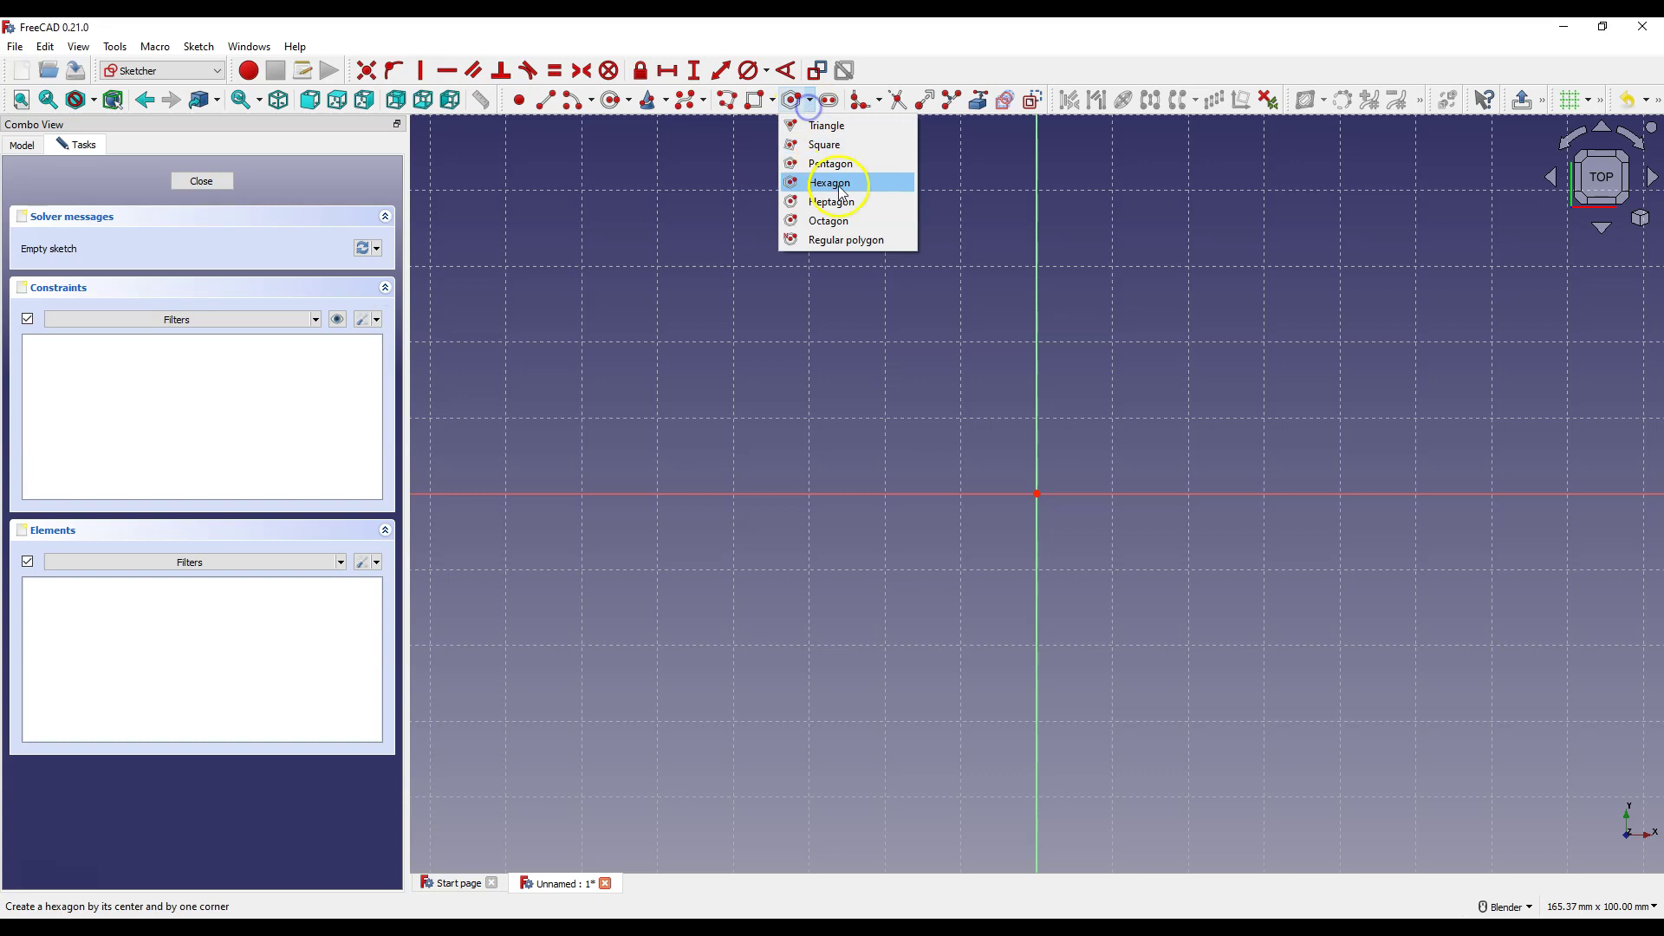
left_click(834, 182)
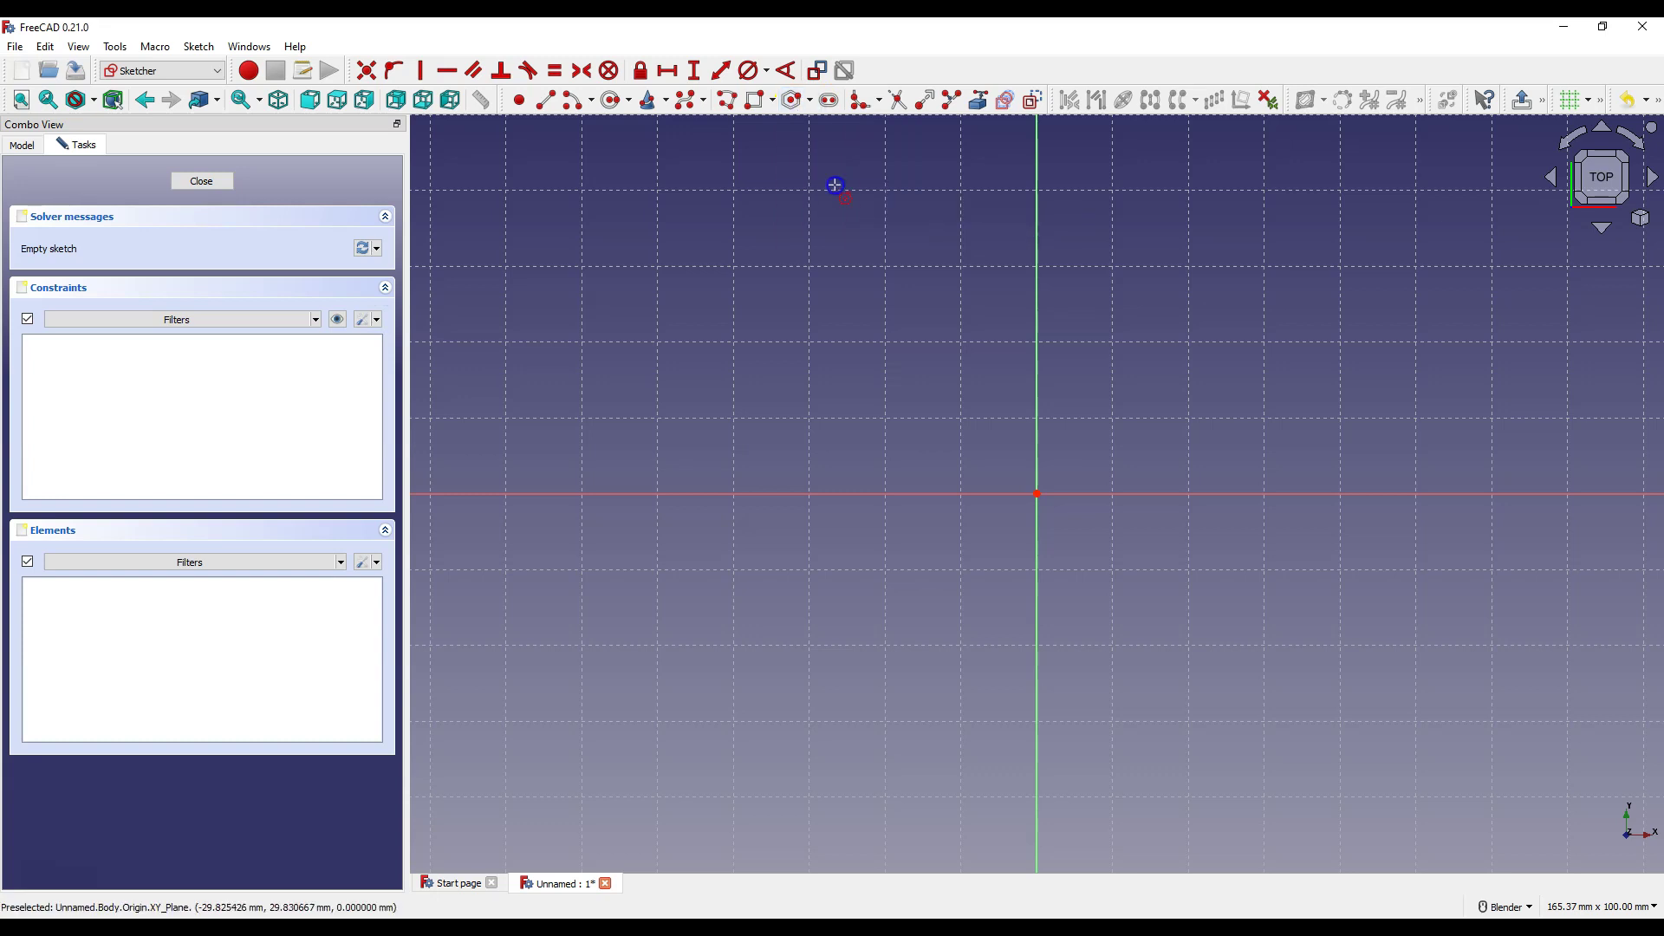
left_click(1036, 493)
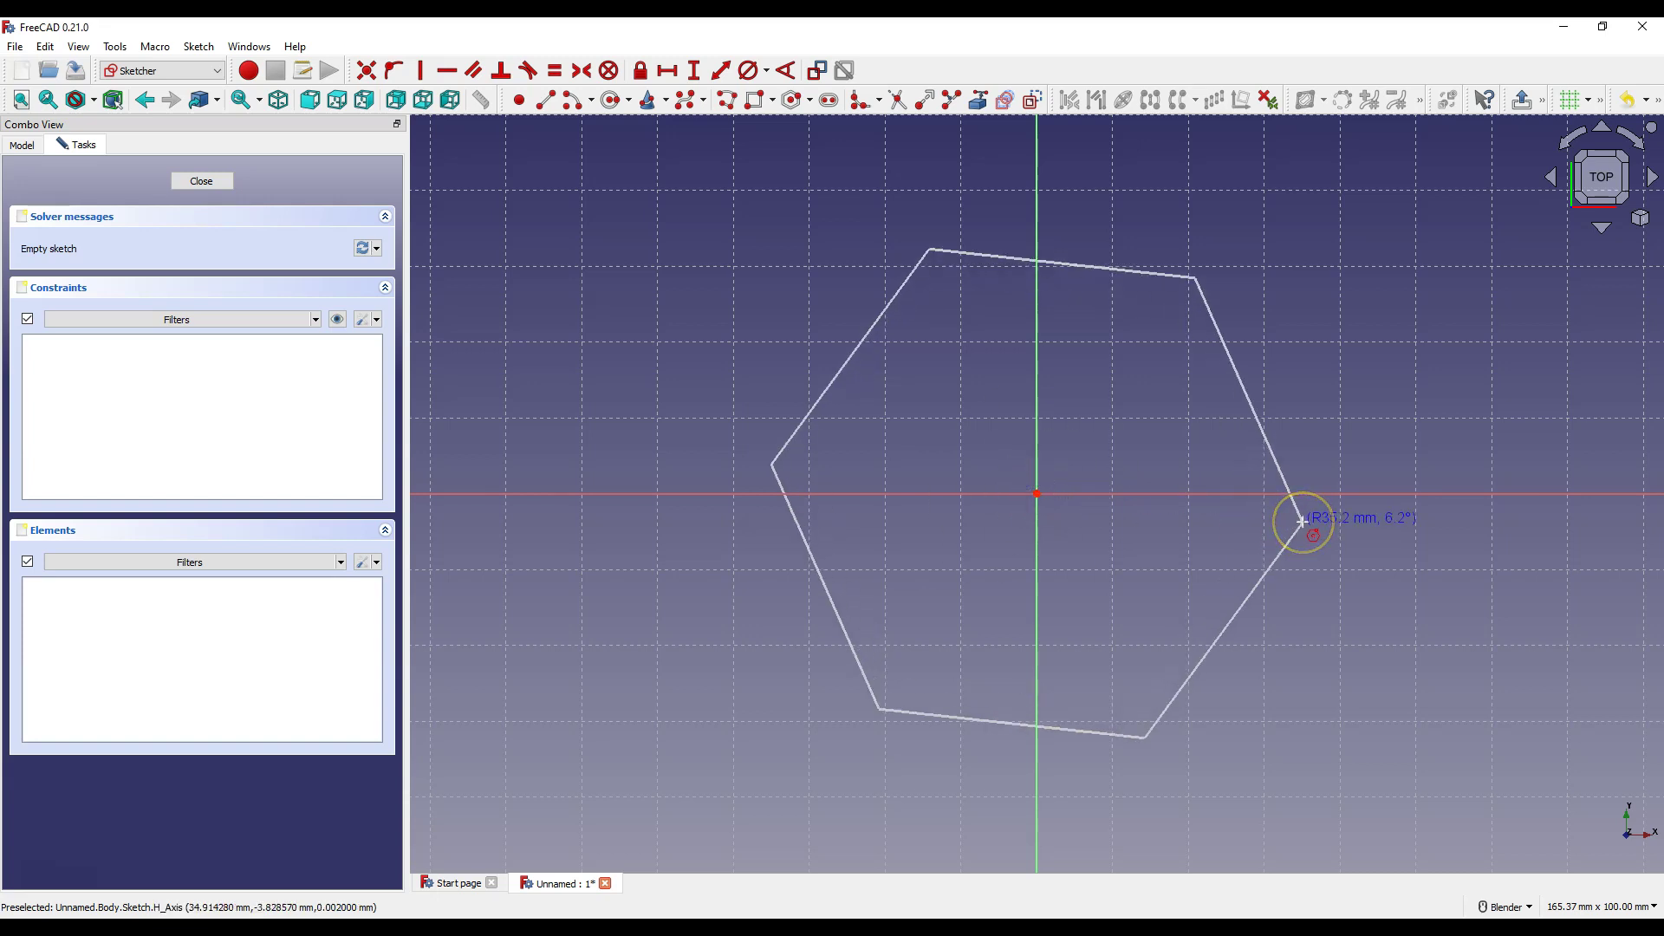
left_click(1367, 494)
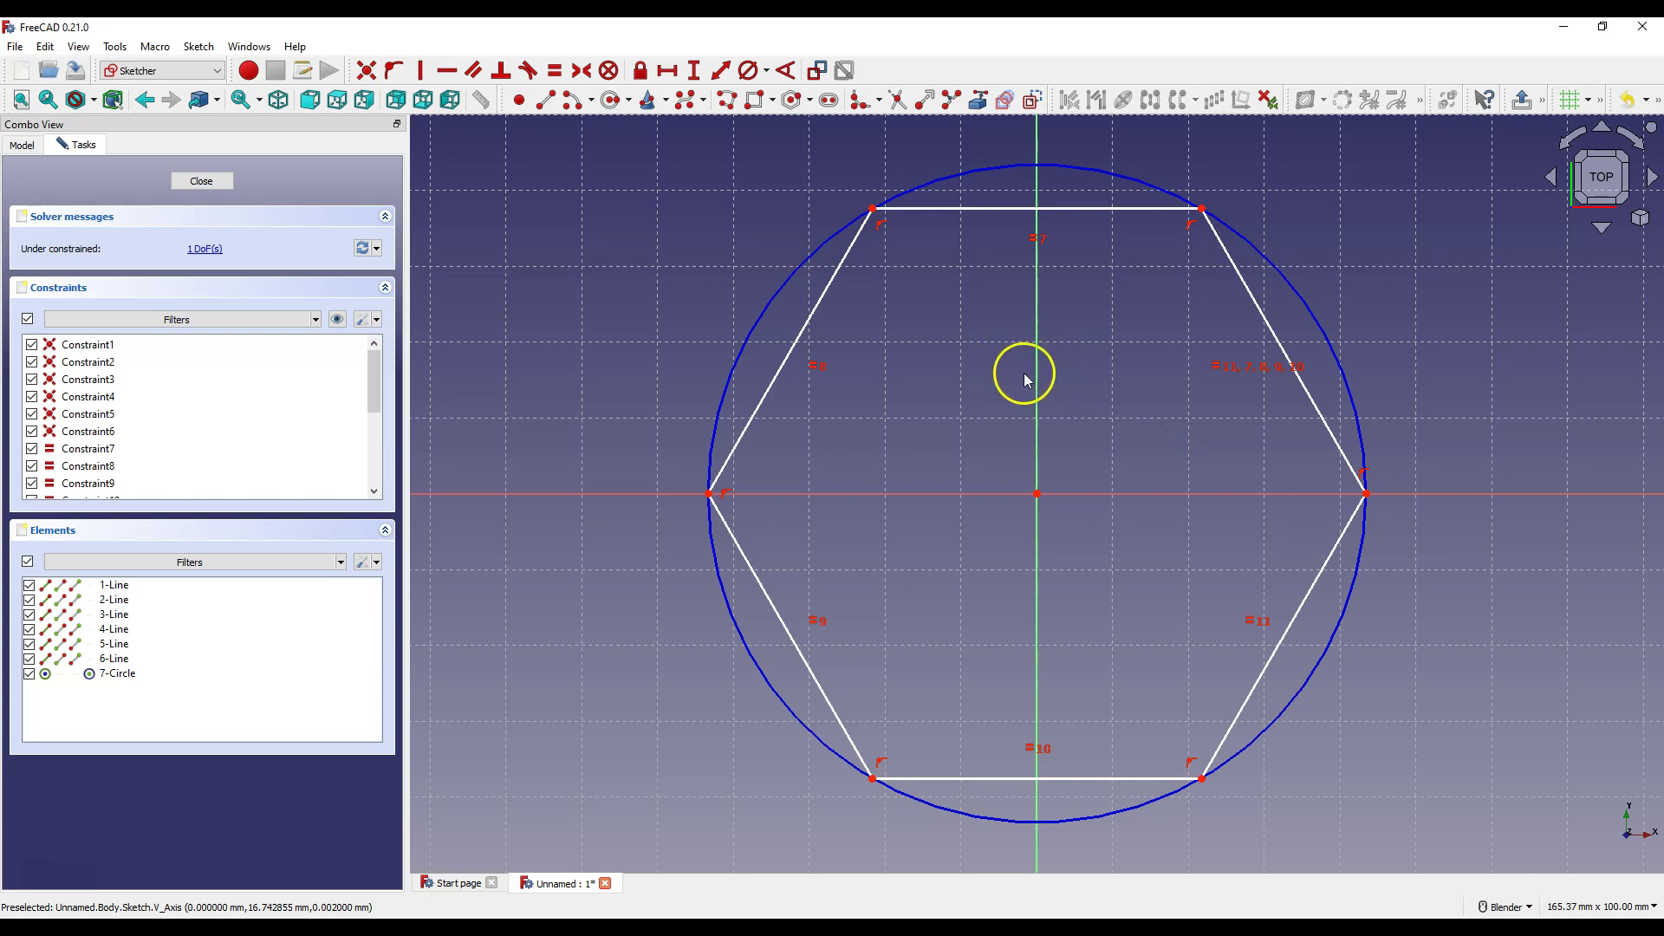
Constrain the hexagon's construction circle to a 200 mm diameter
left_click(765, 71)
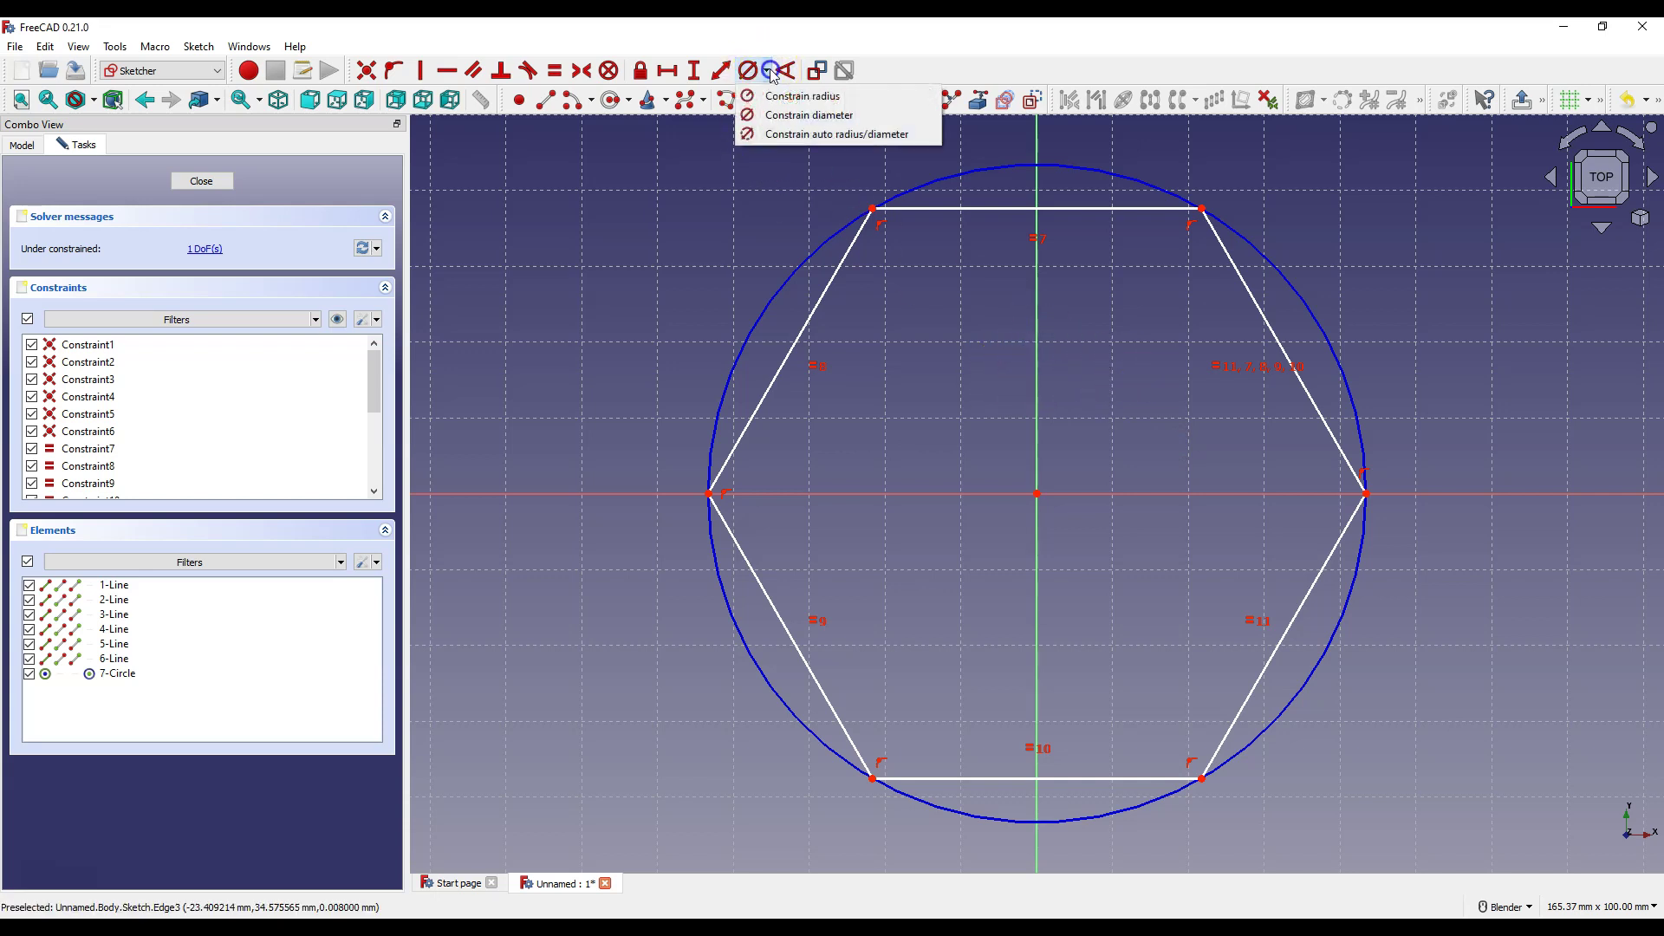
left_click(795, 116)
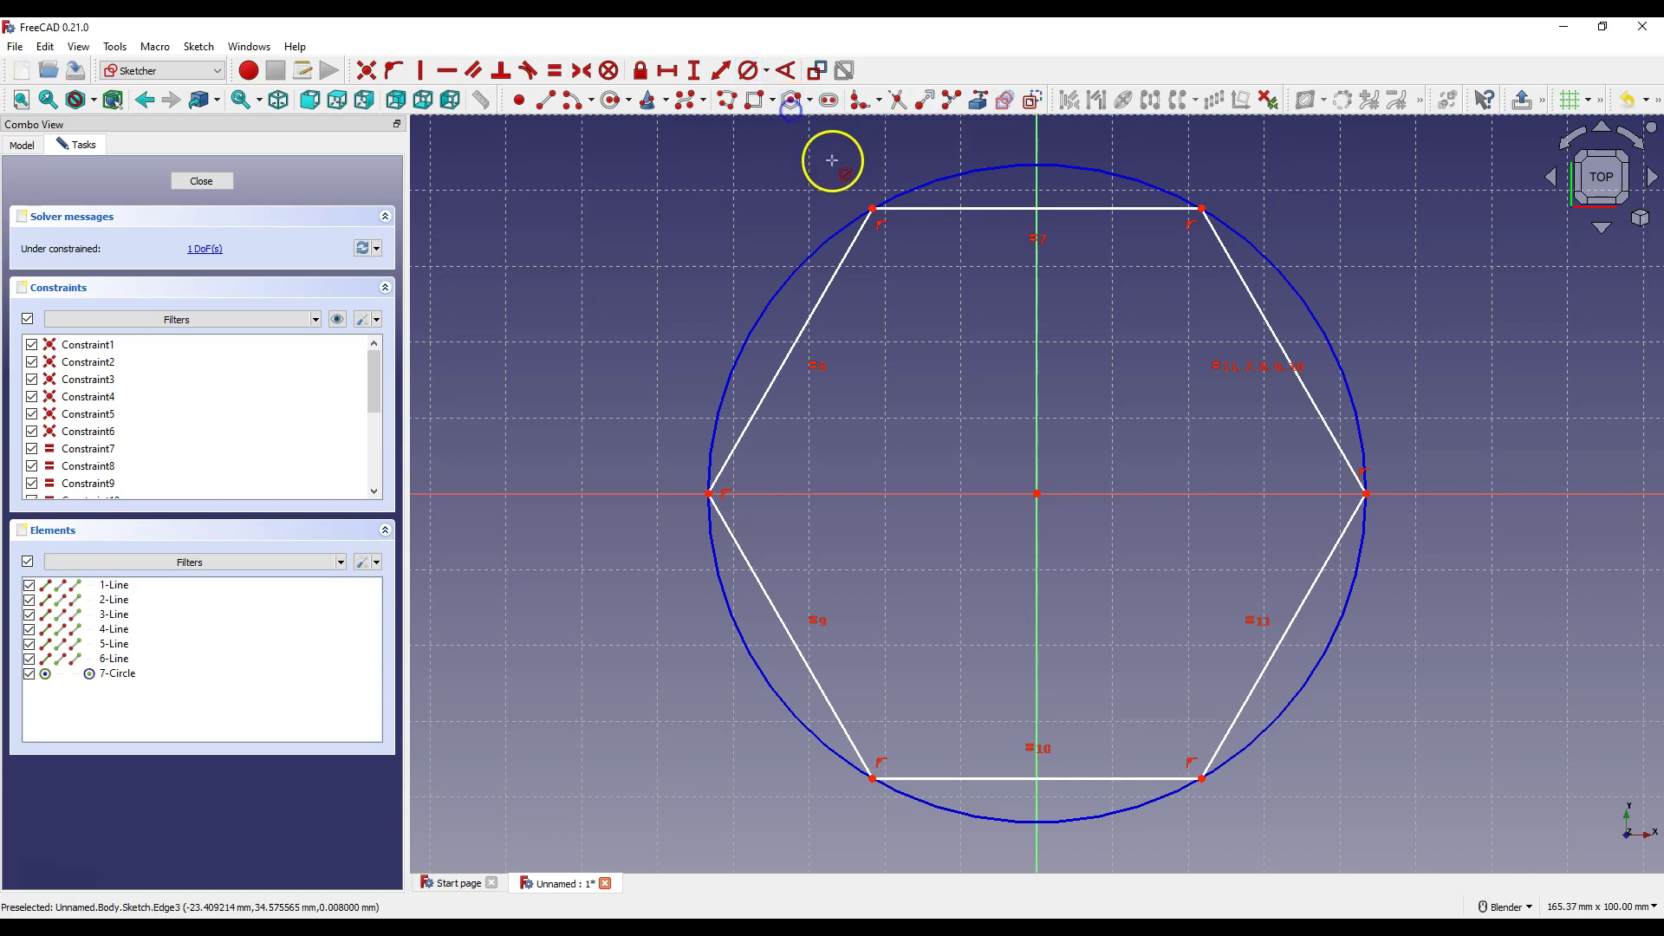
left_click(957, 177)
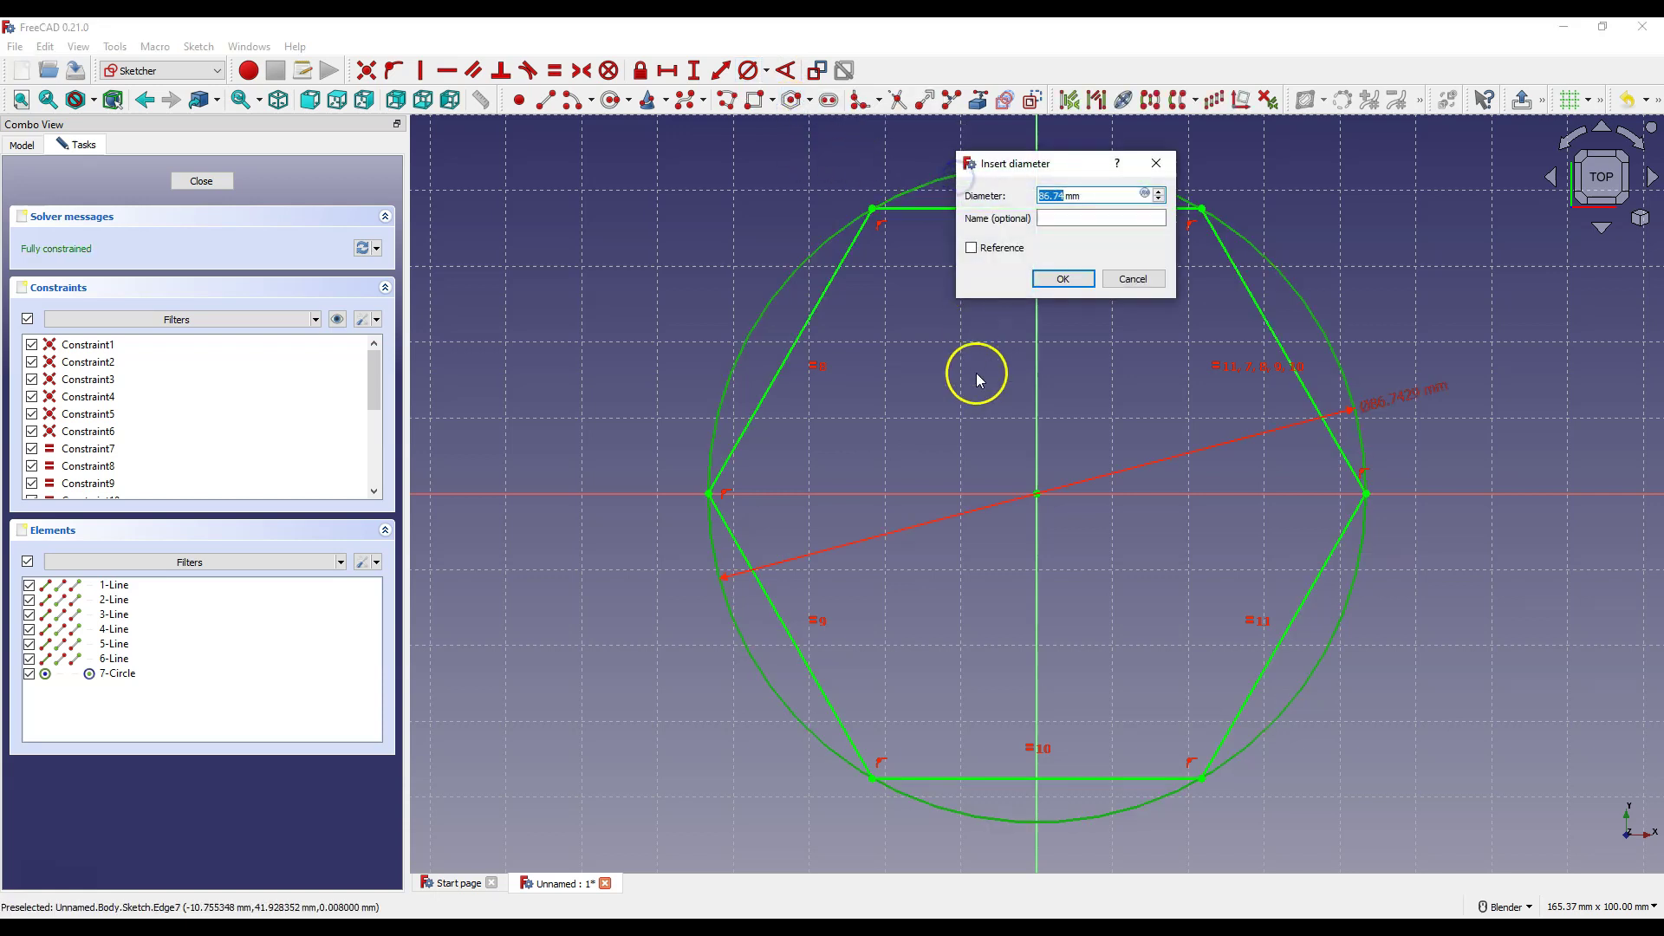
type("200")
left_click(1061, 279)
scroll(1046, 287, "down", 6)
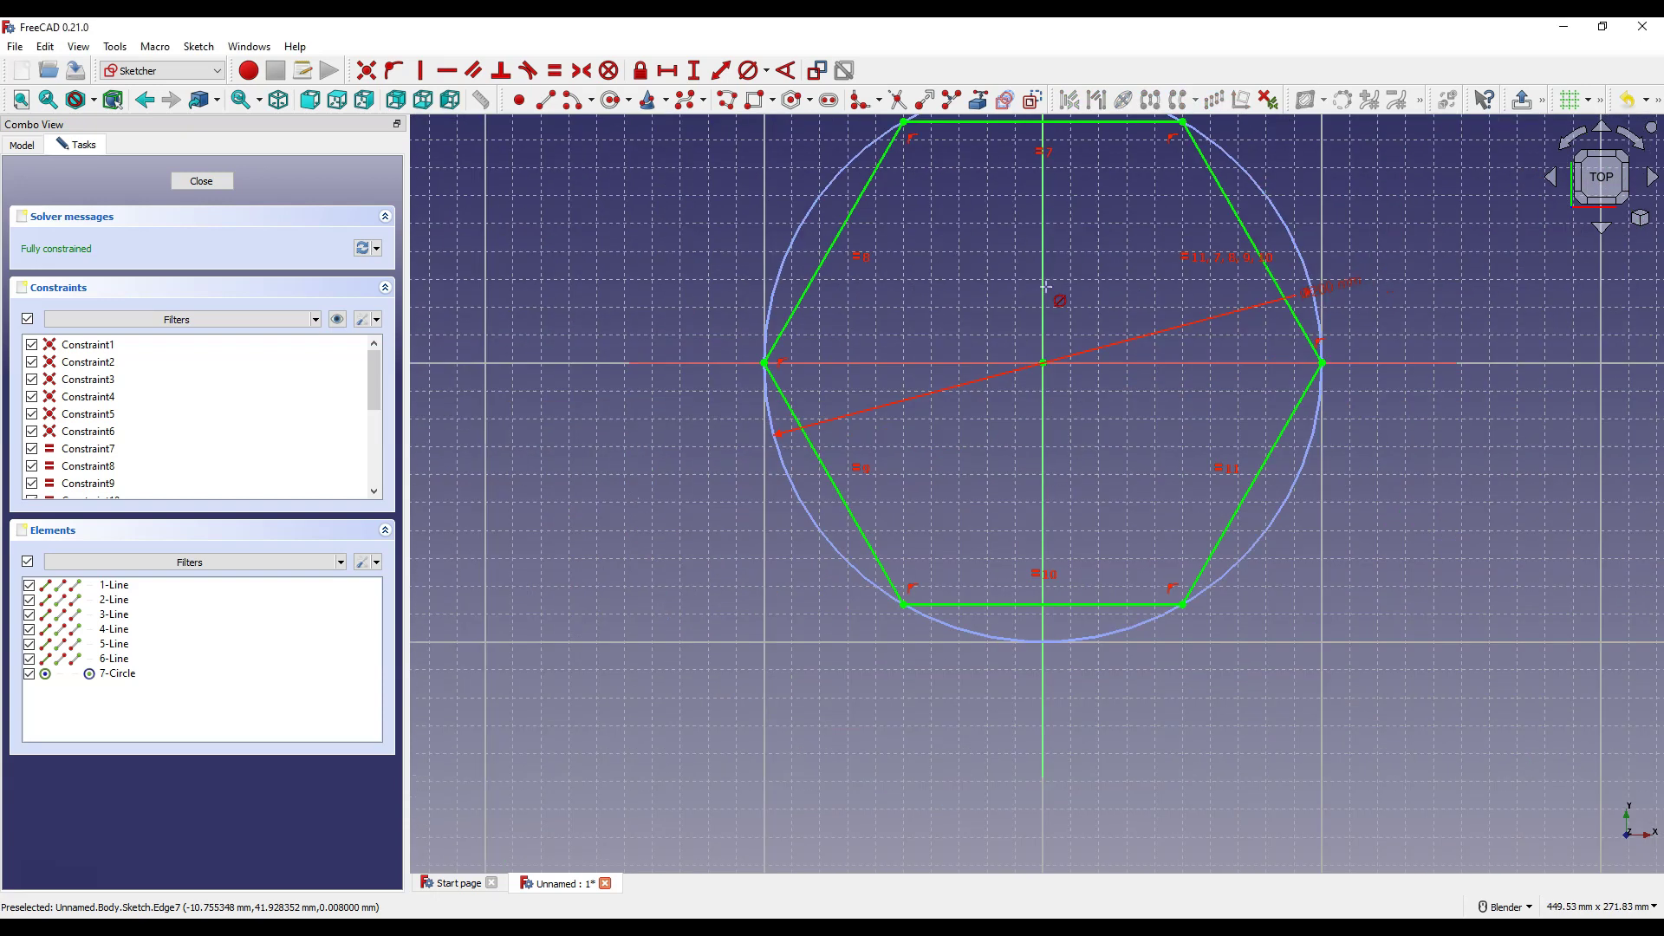
Close the sketch and pad the hexagon 50 mm into a solid prism
left_click(219, 185)
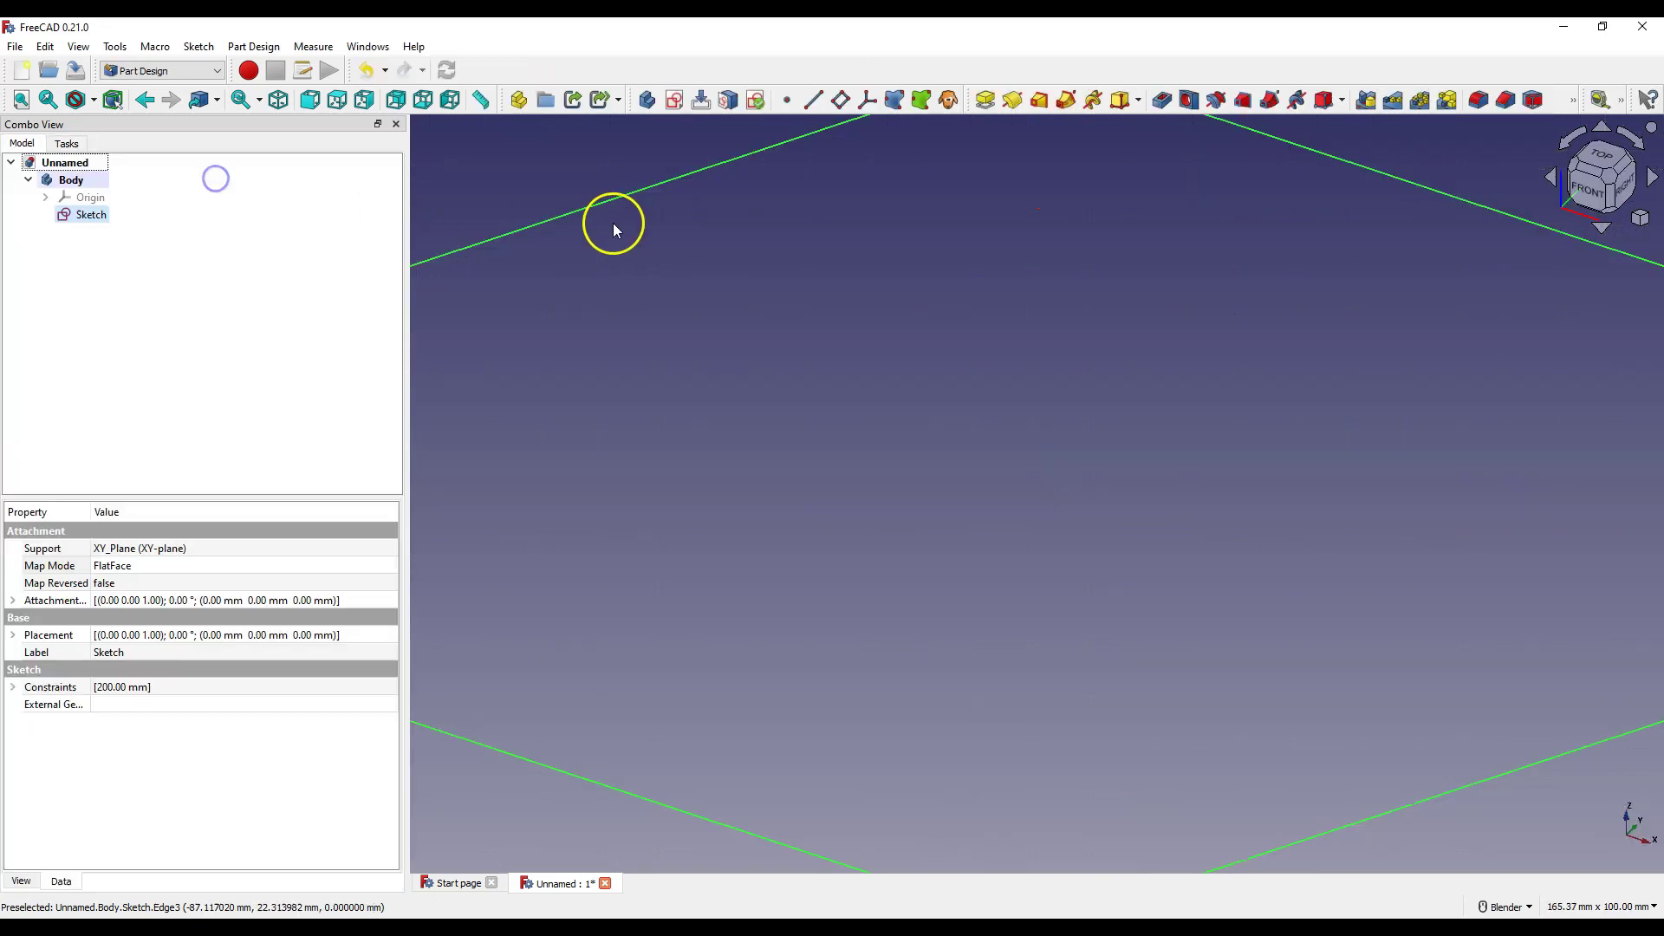
scroll(975, 345, "down", 8)
scroll(975, 345, "up", 2)
scroll(975, 345, "down", 2)
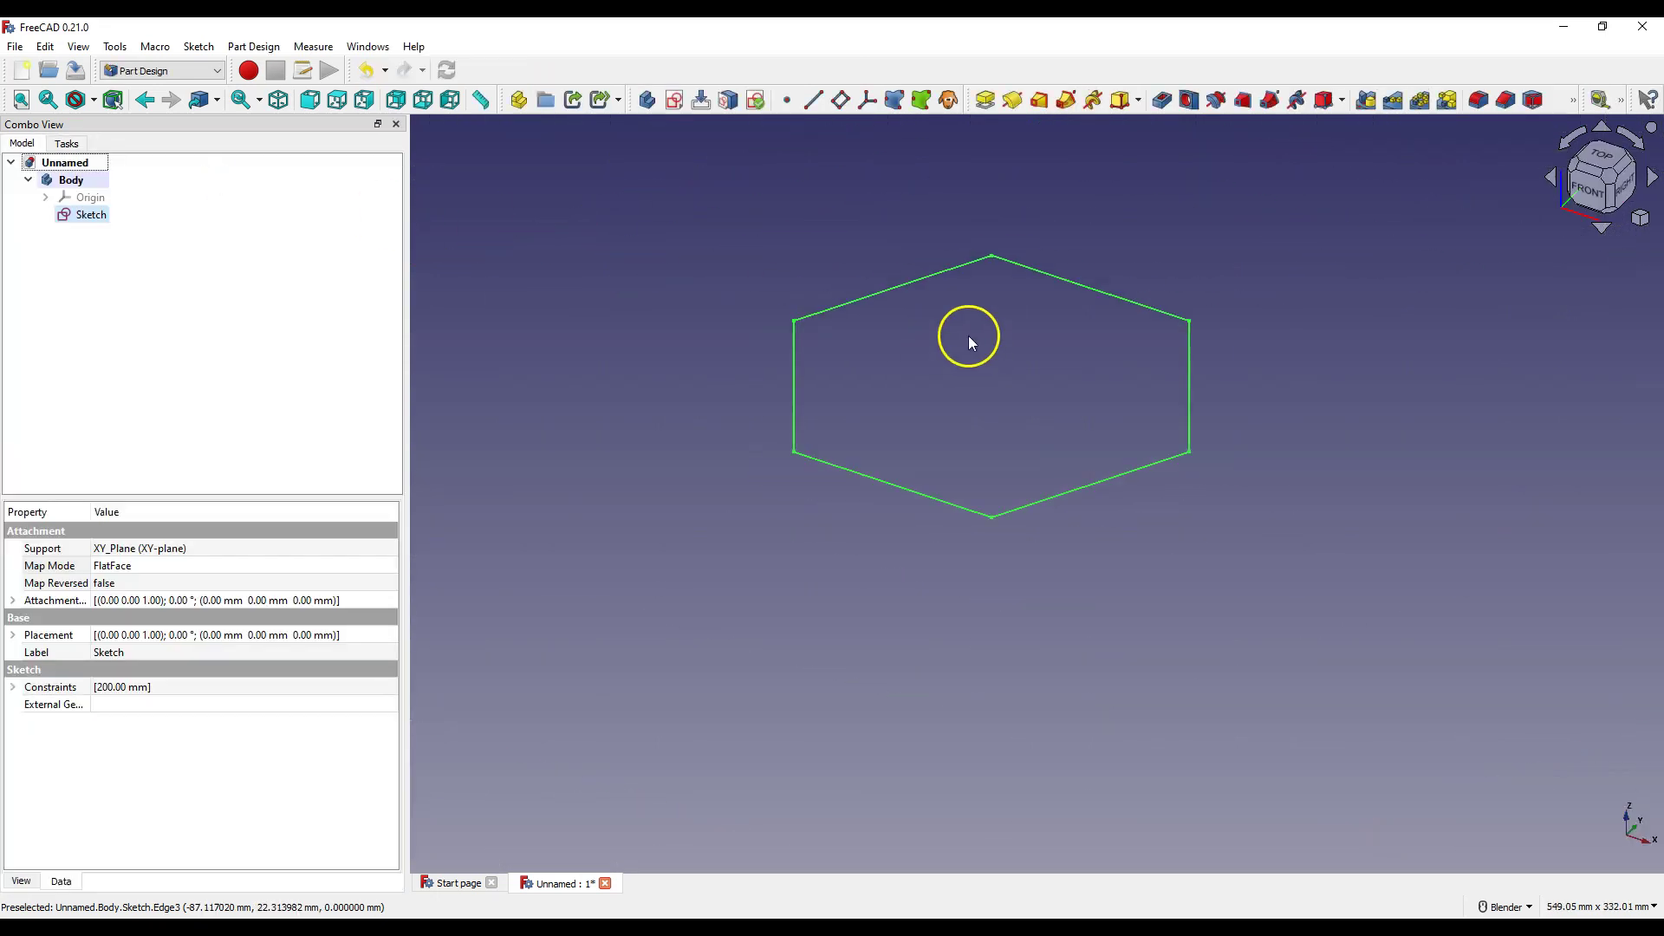
left_click(986, 103)
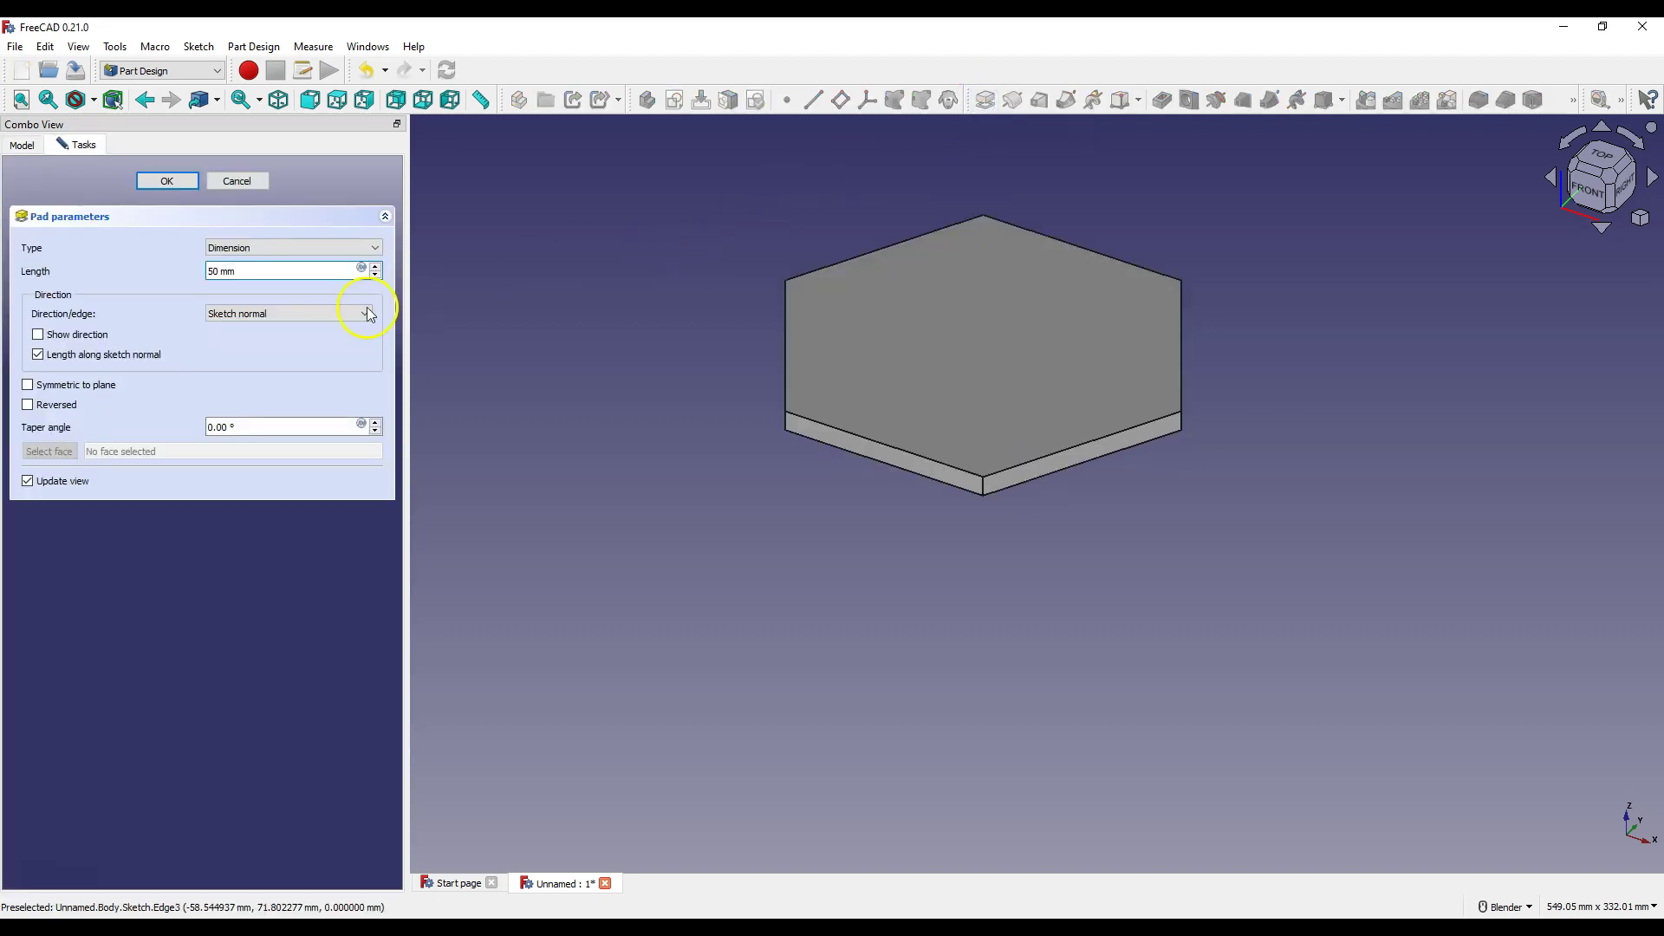
left_click(167, 181)
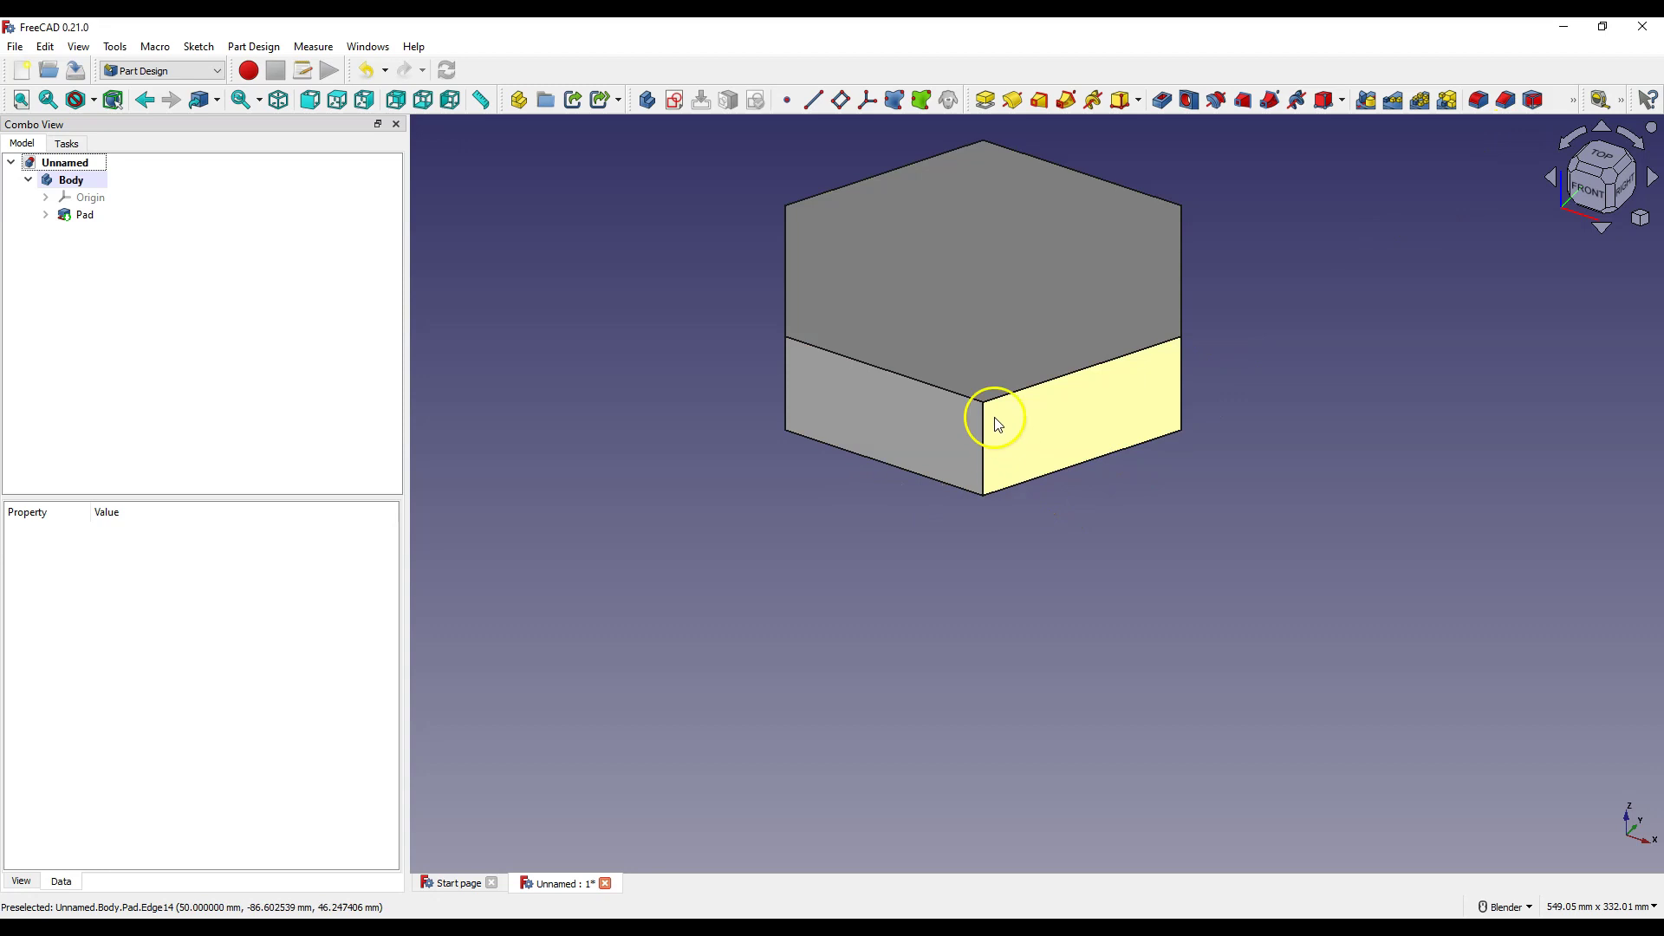
On the prism's front face, sketch a circle left of the Y axis and a small rectangle right of it
left_click(910, 420)
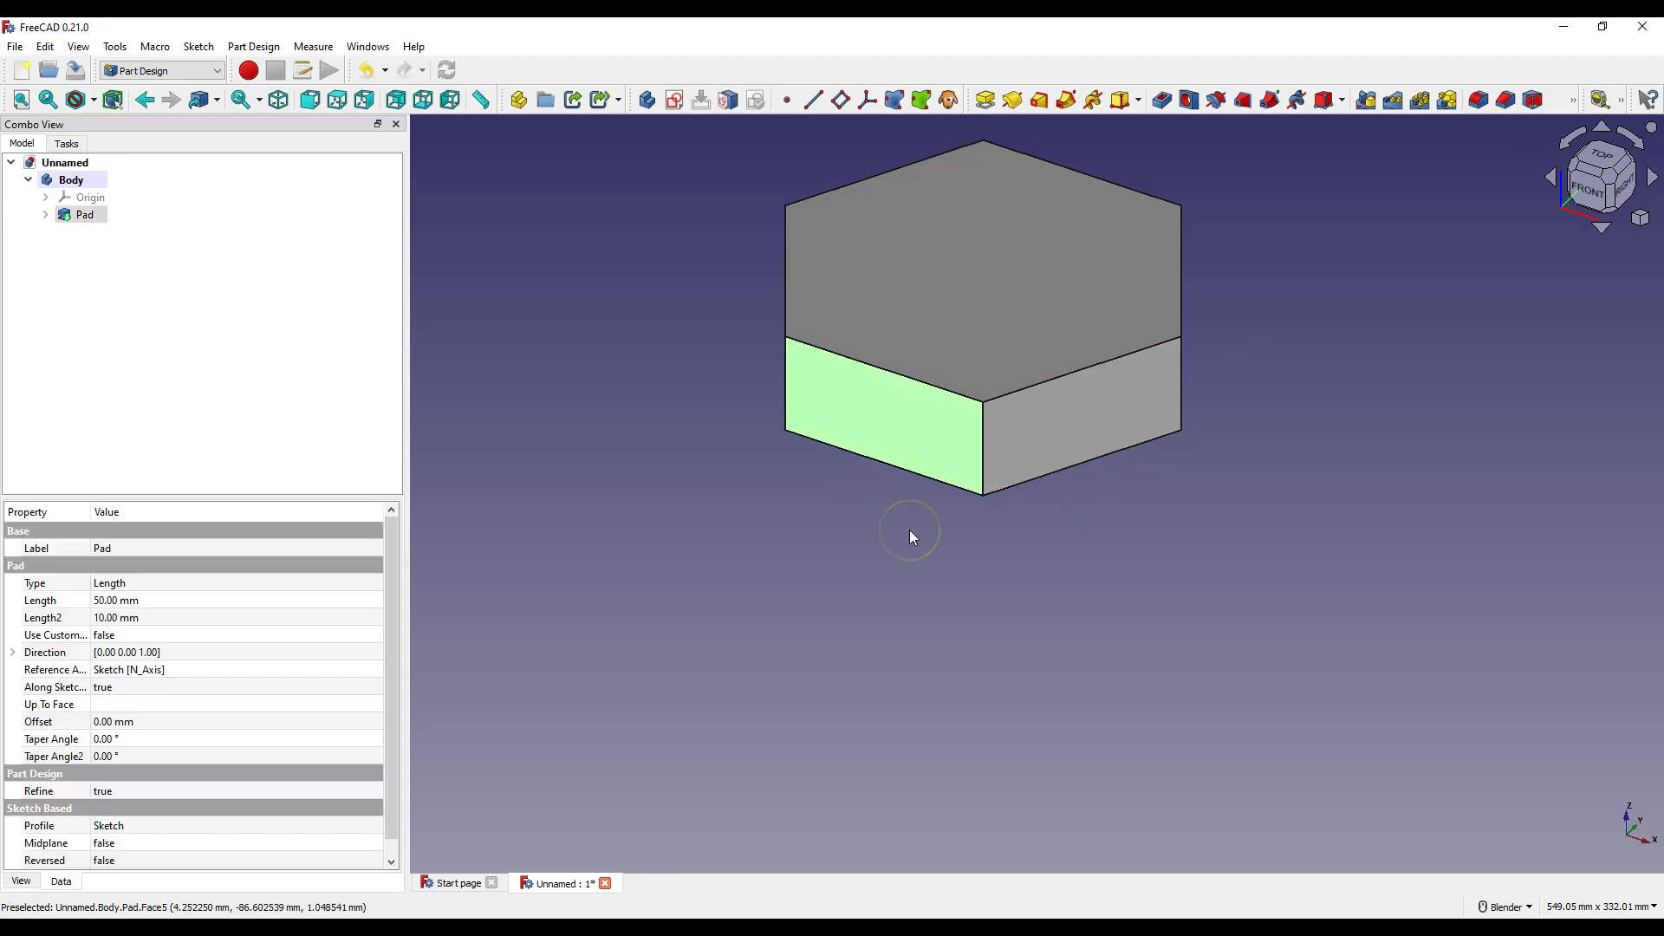
left_click(672, 111)
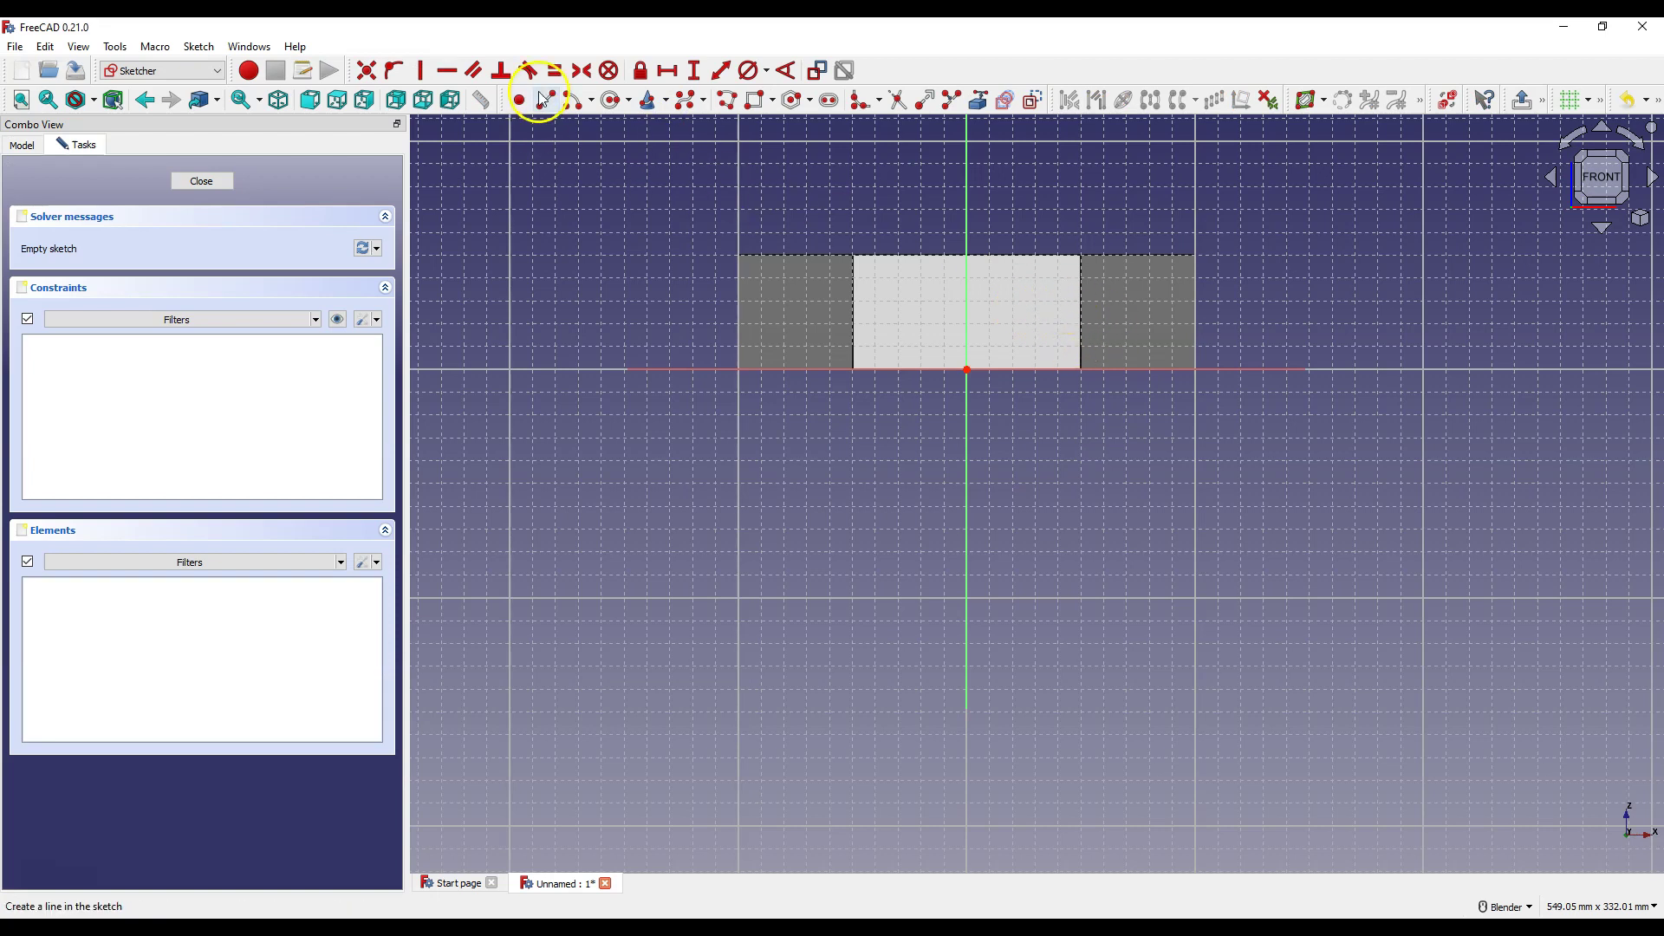
left_click(614, 100)
left_click(904, 301)
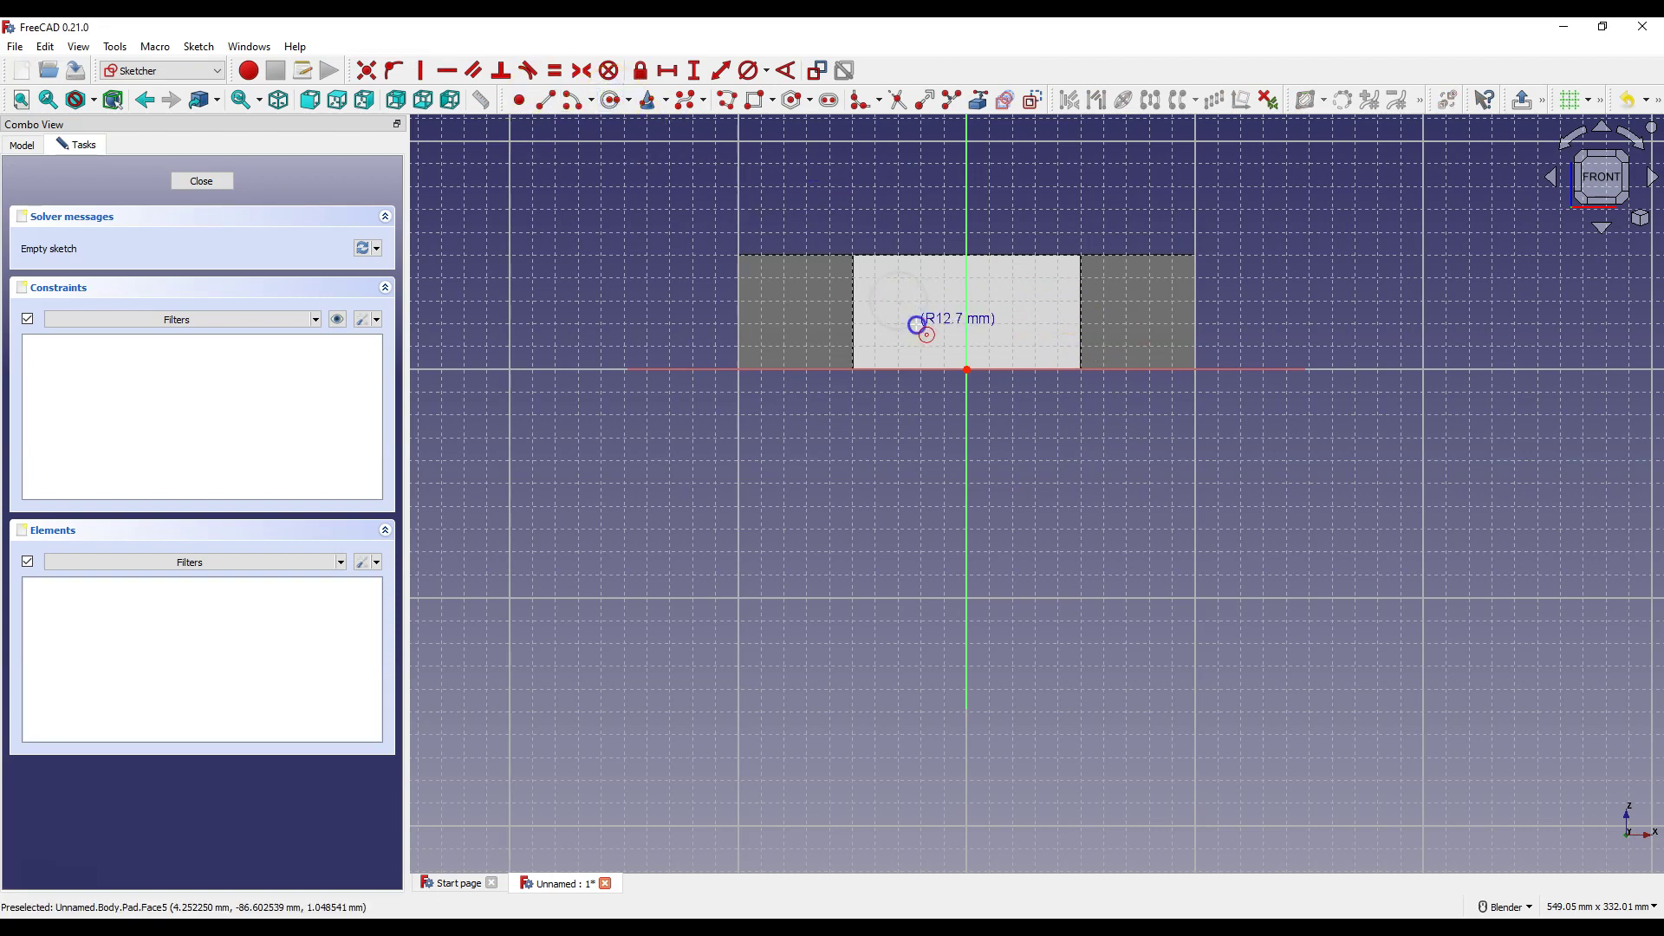
left_click(917, 321)
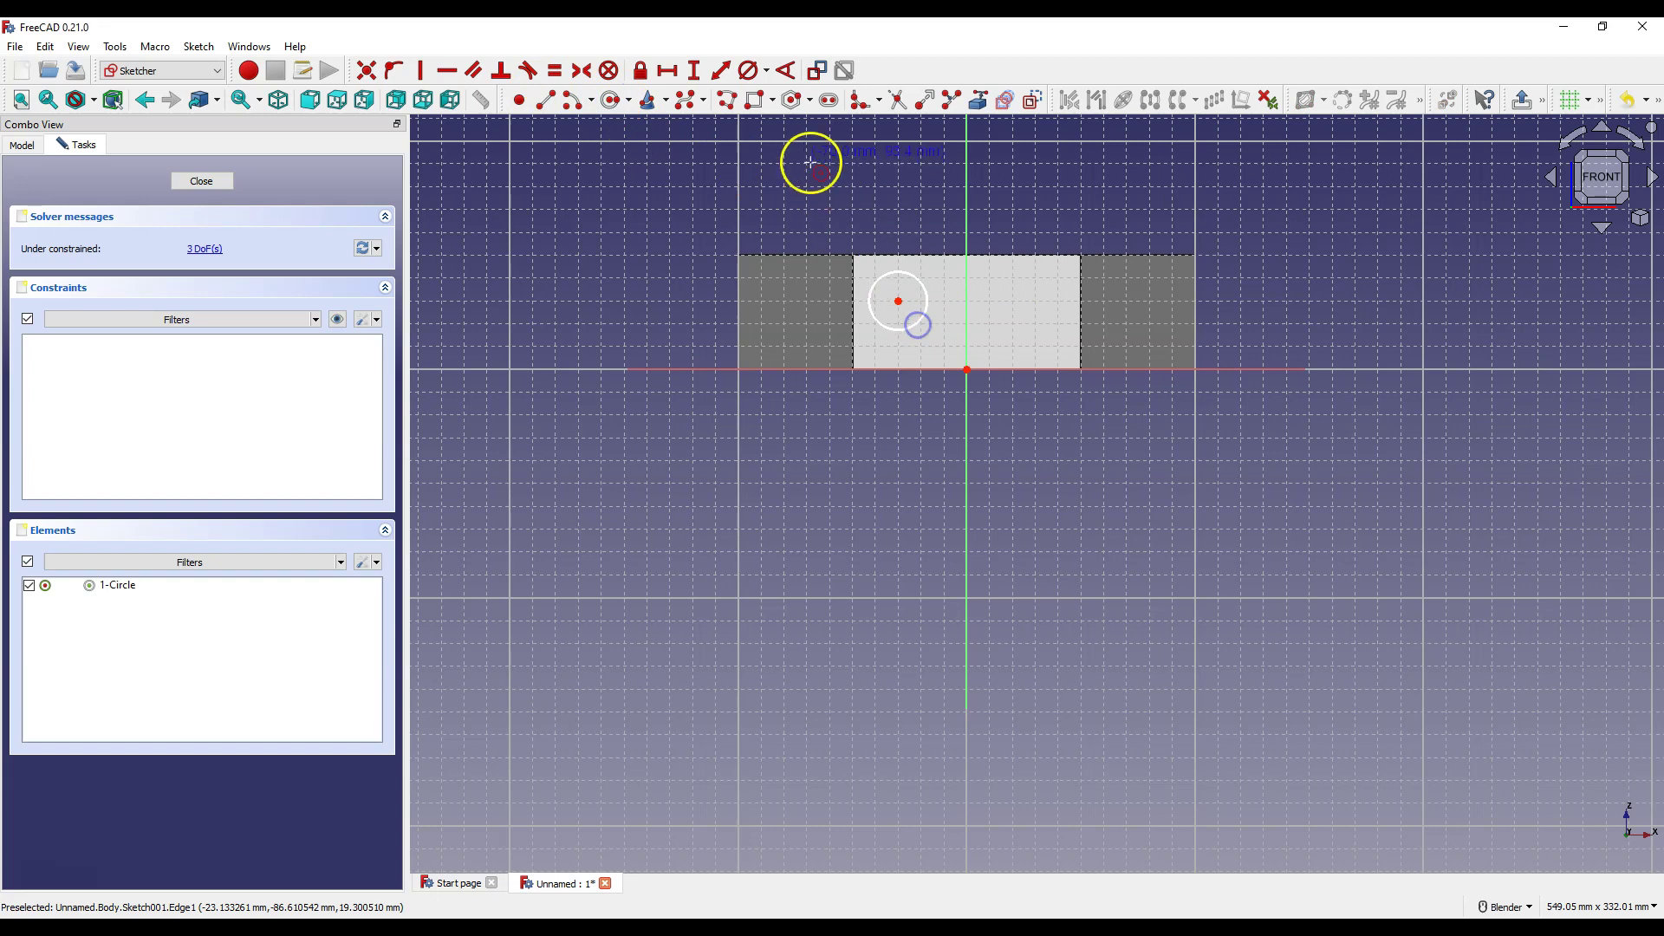
left_click(995, 301)
left_click(1036, 334)
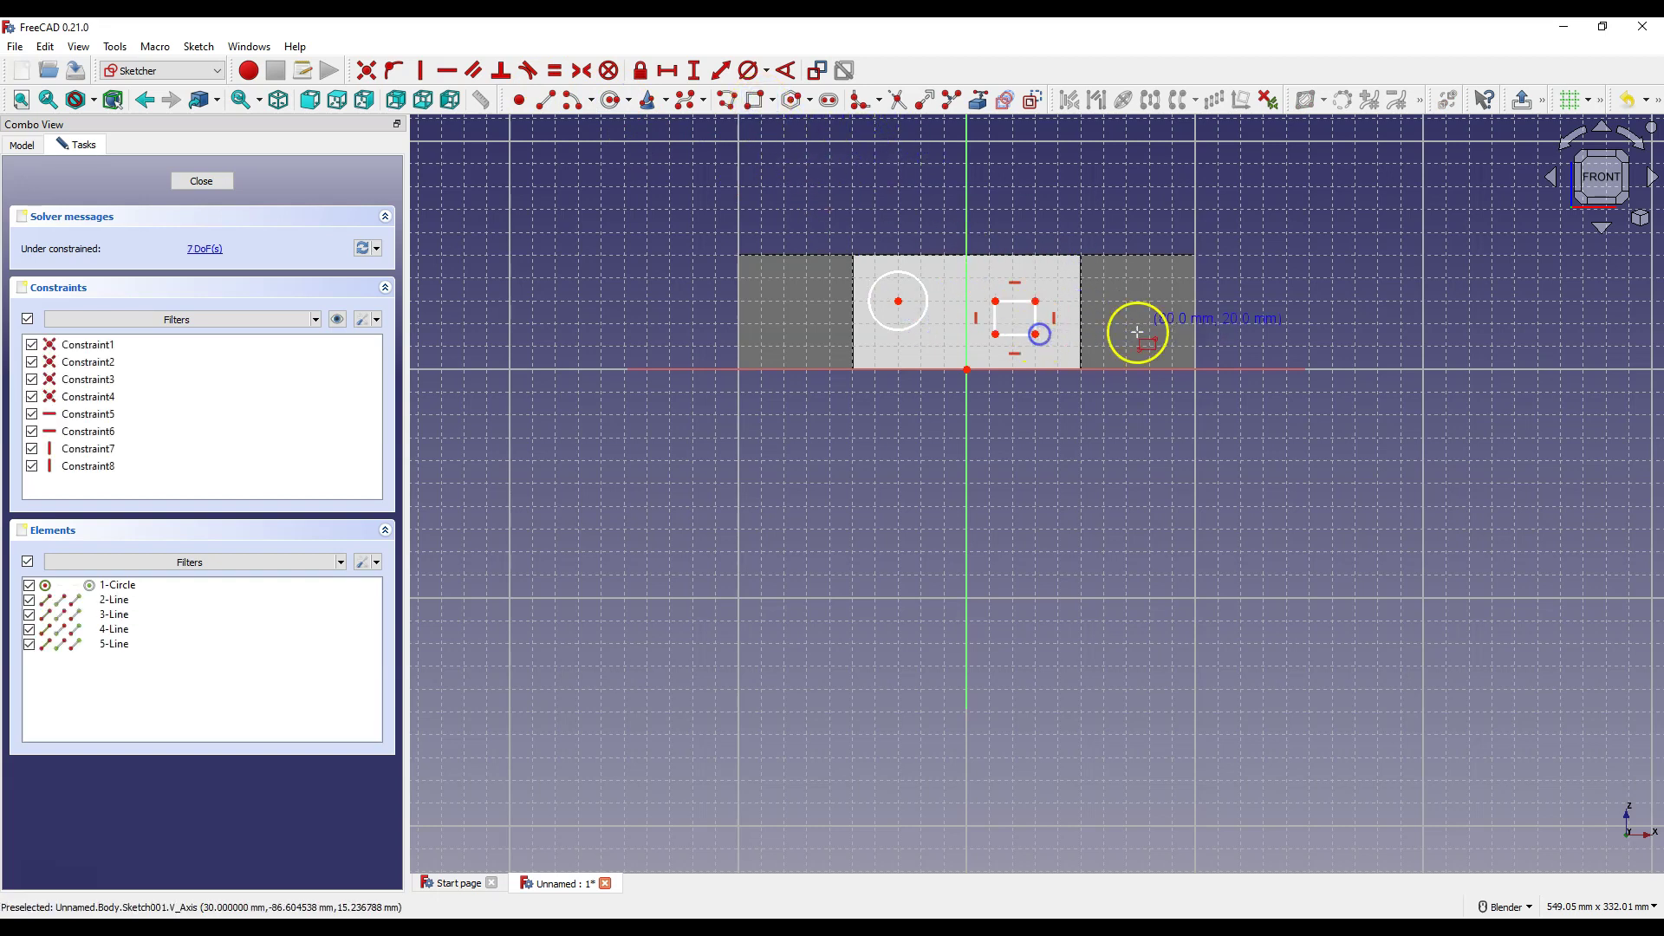
right_click(1056, 269)
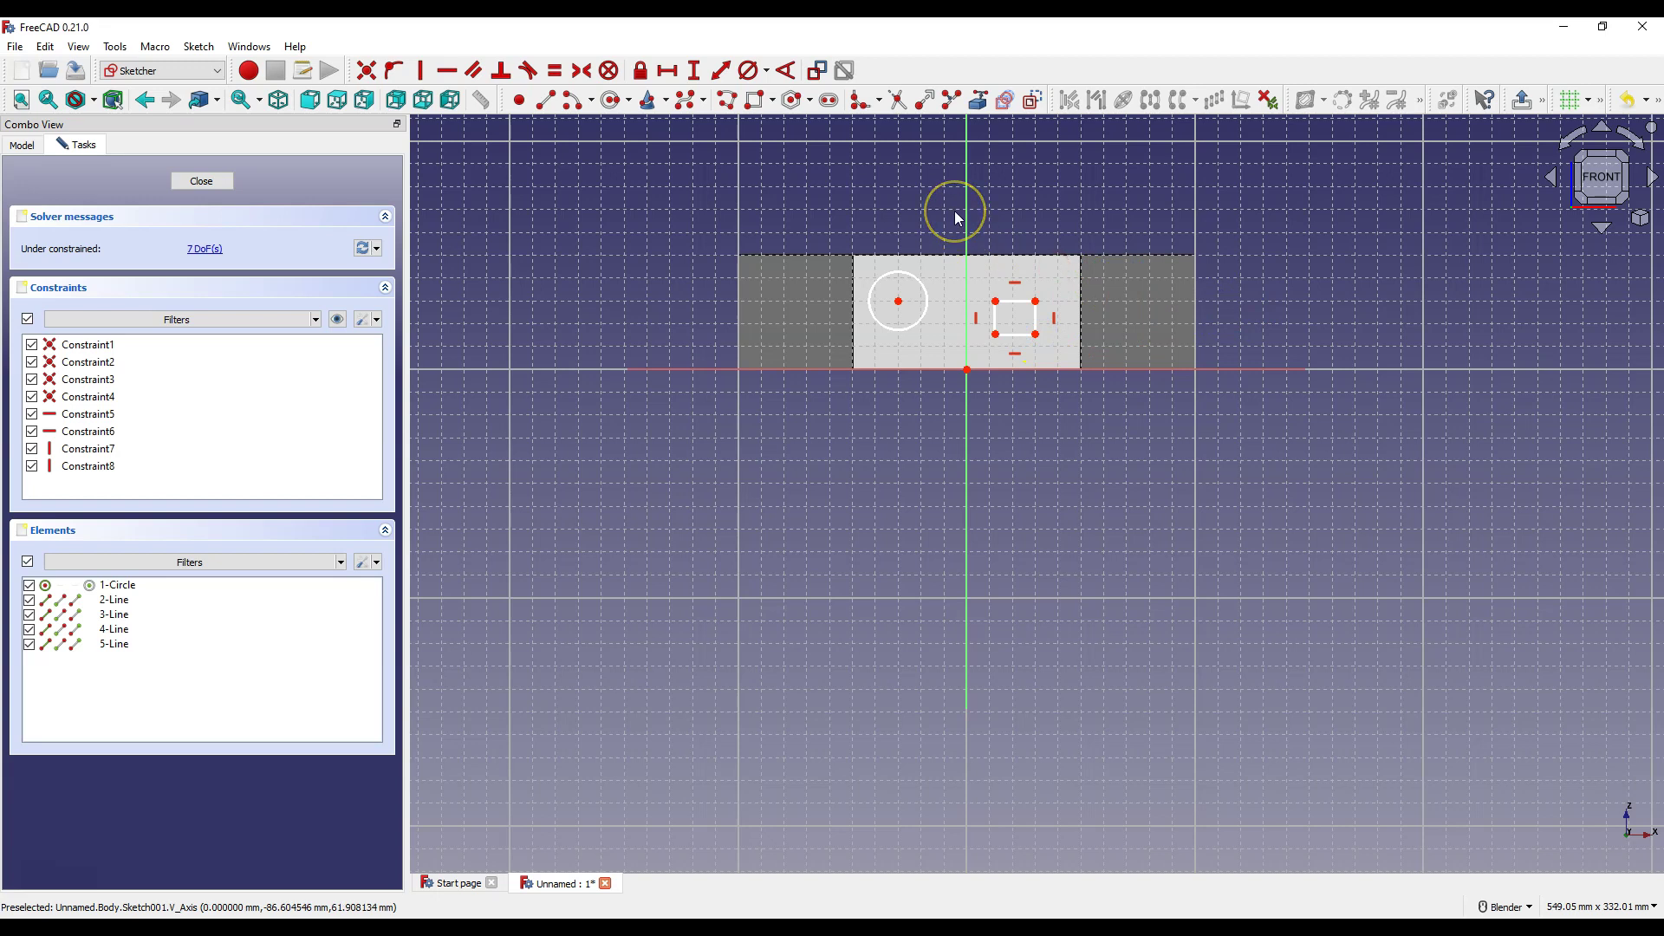
Give the circle a 15 mm diameter and place its centre 25 mm across and 30 mm up
left_click(749, 70)
left_click(893, 273)
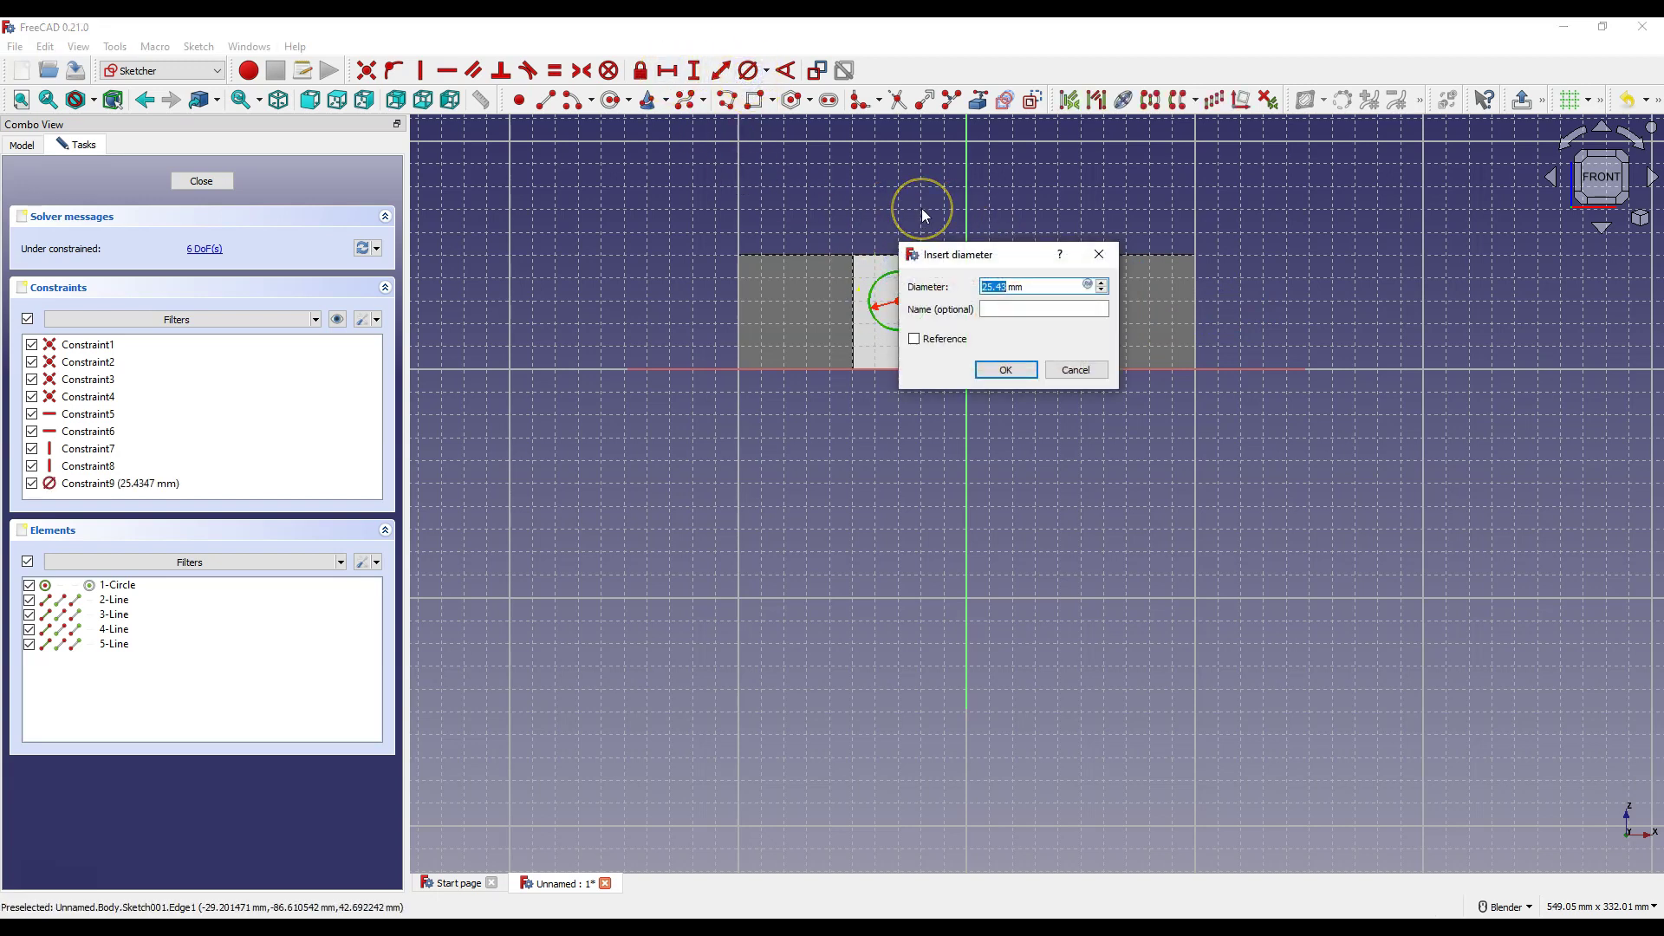
type("15")
key("Return")
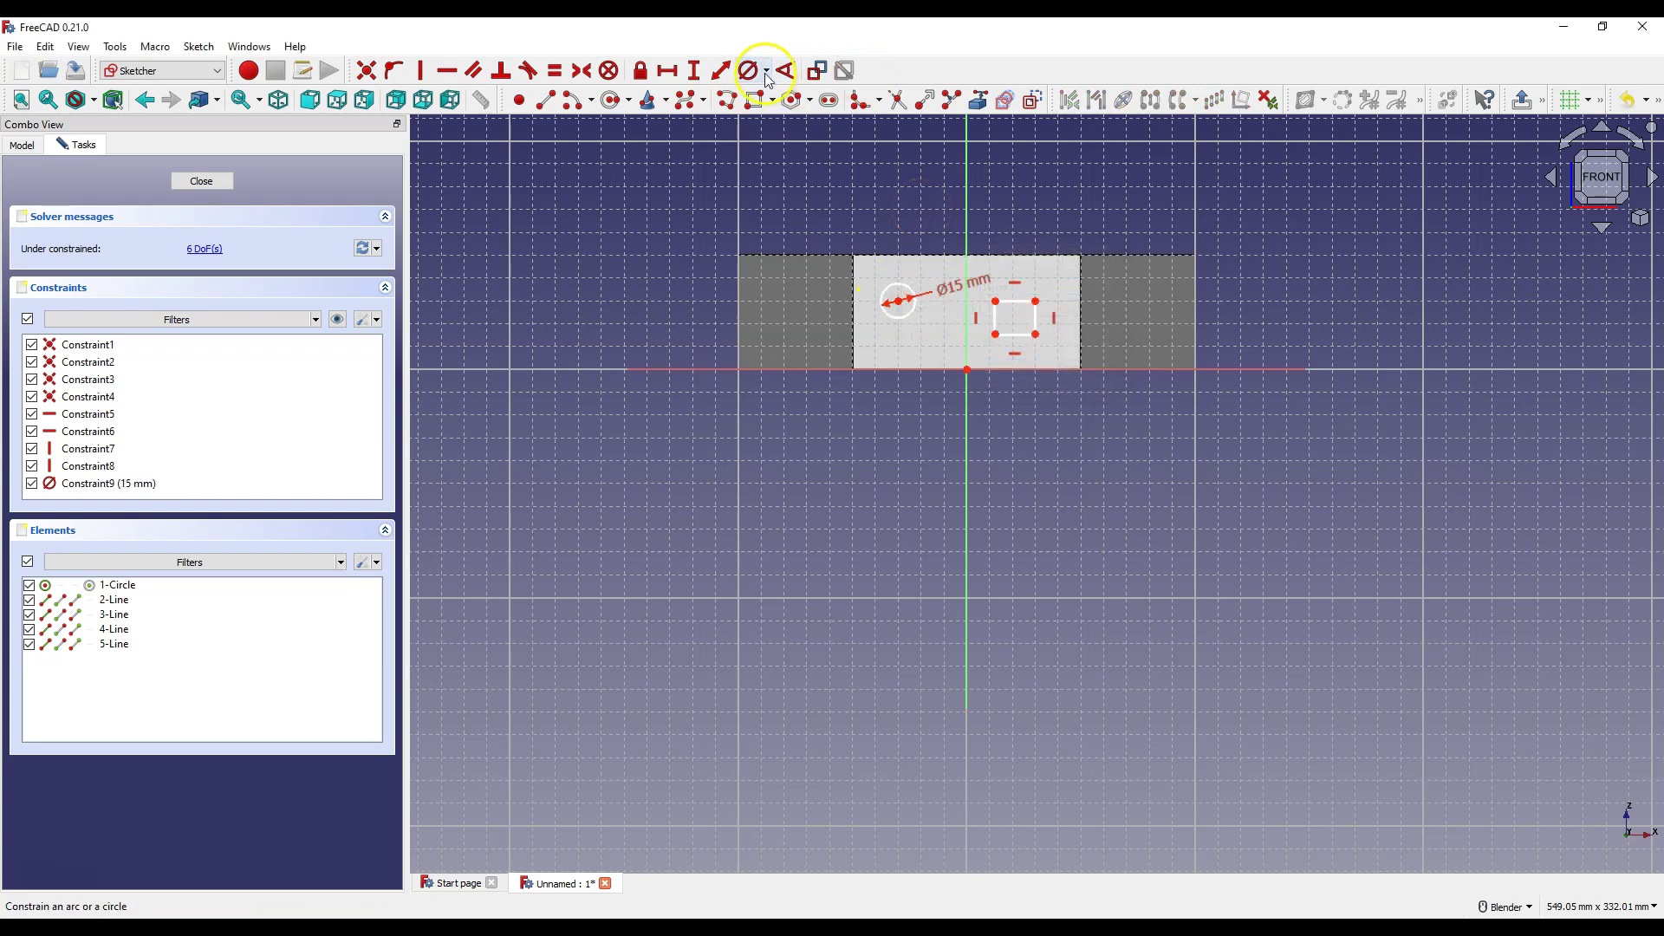
left_click(667, 71)
left_click(899, 301)
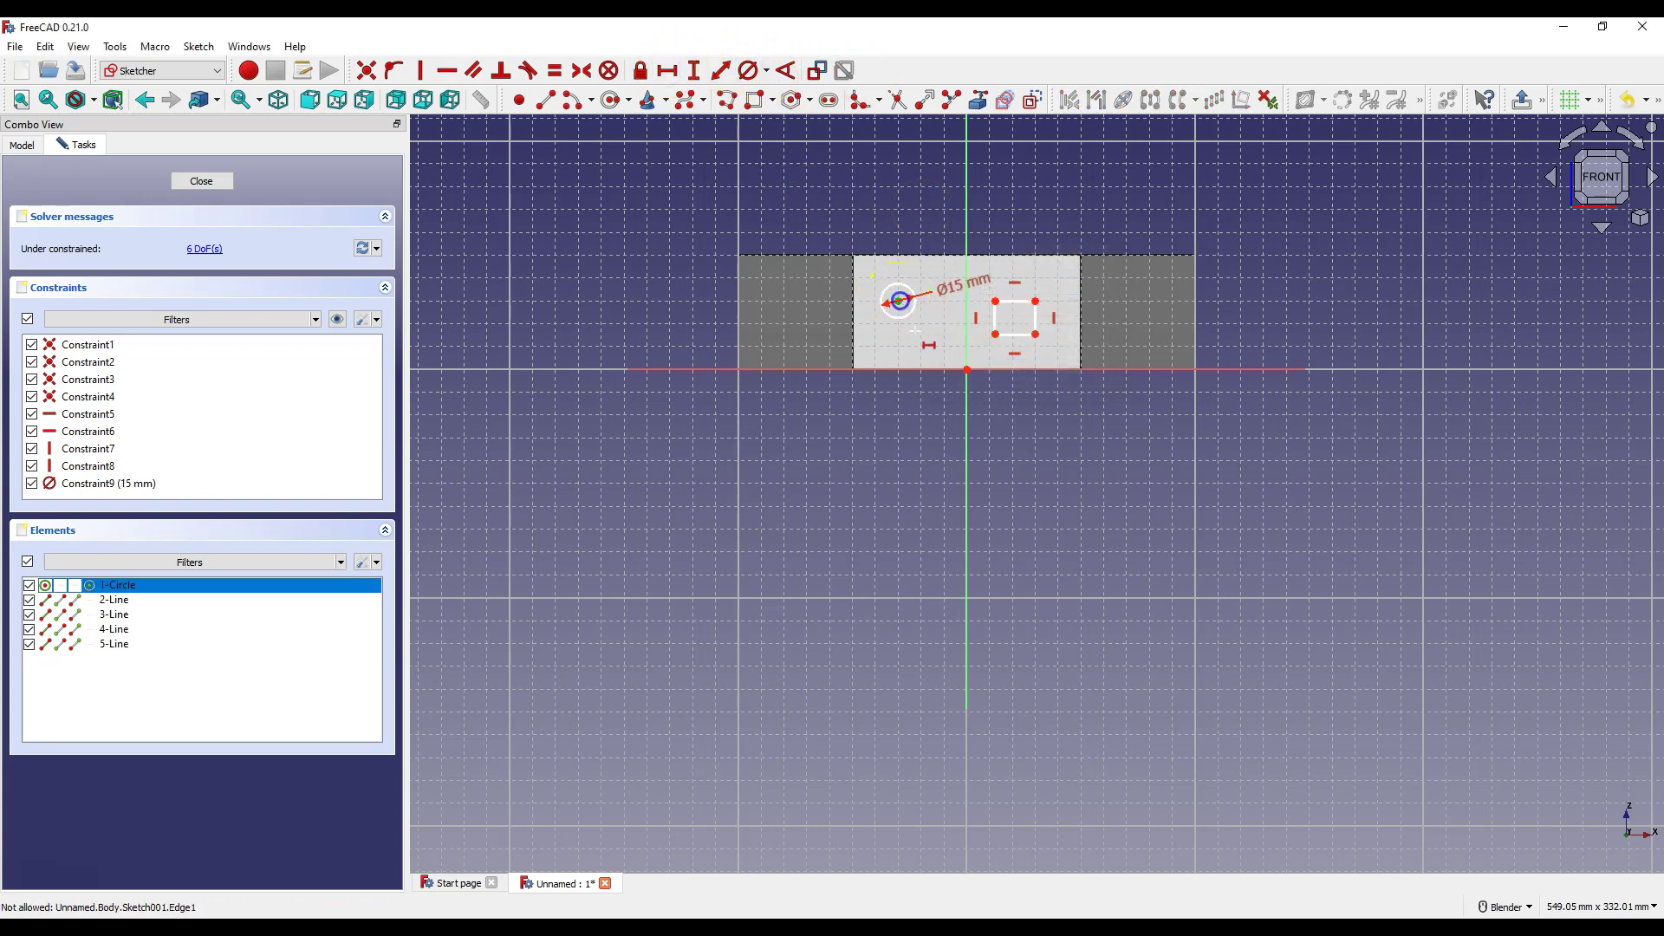
left_click(967, 371)
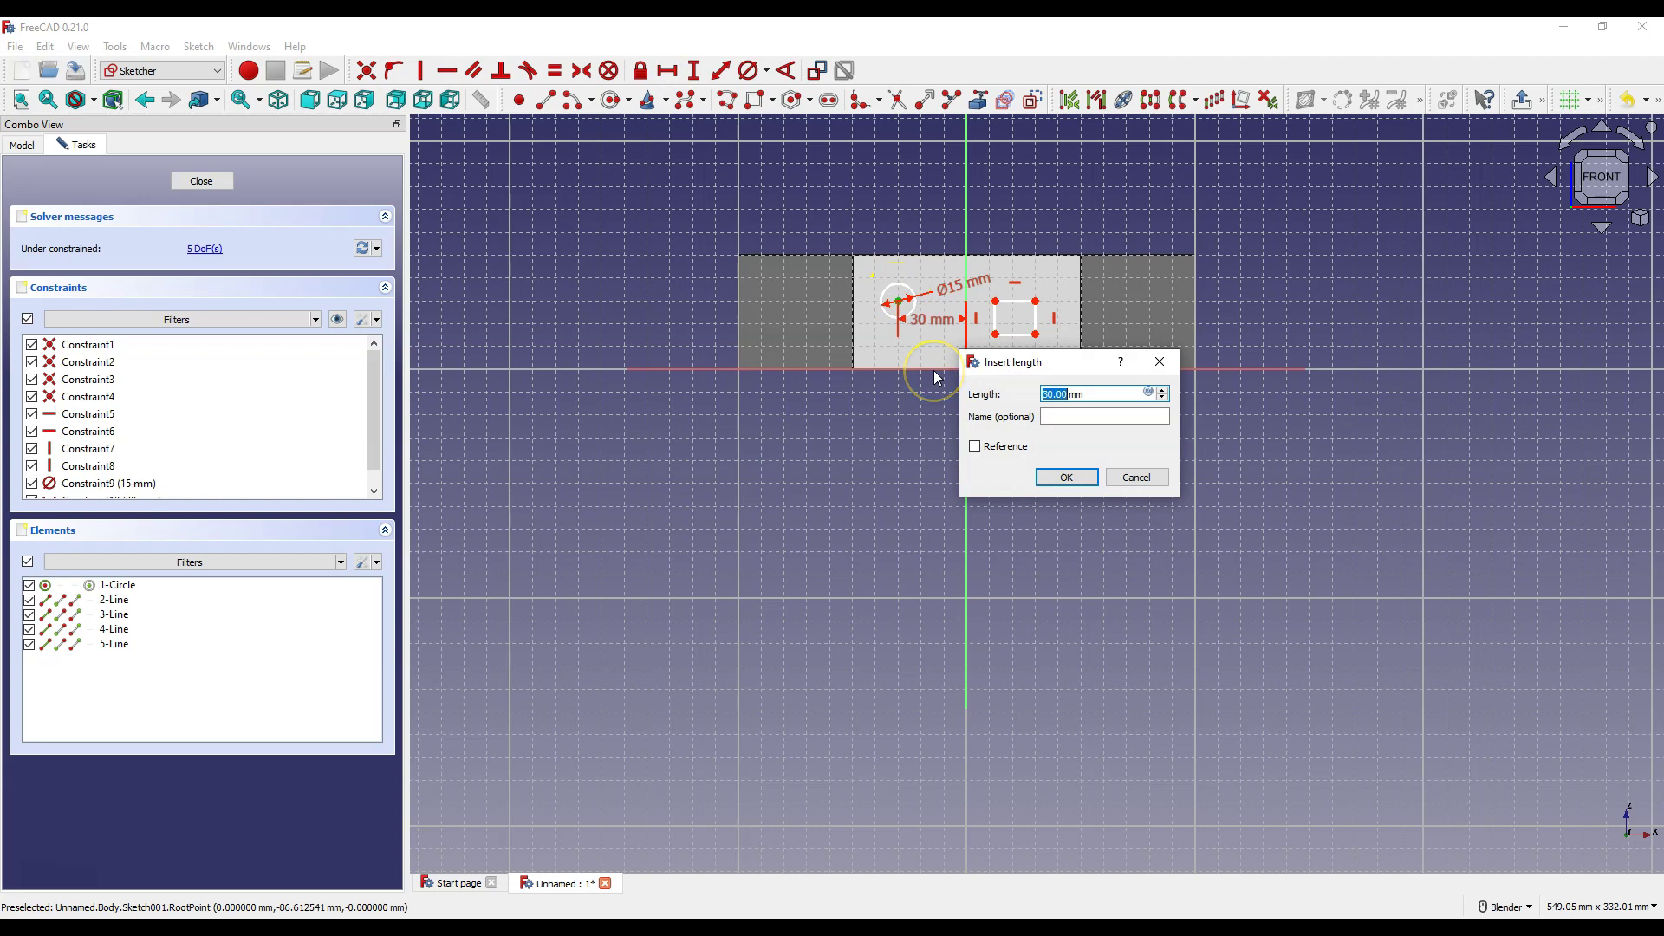
type("25")
key("Return")
left_click(694, 71)
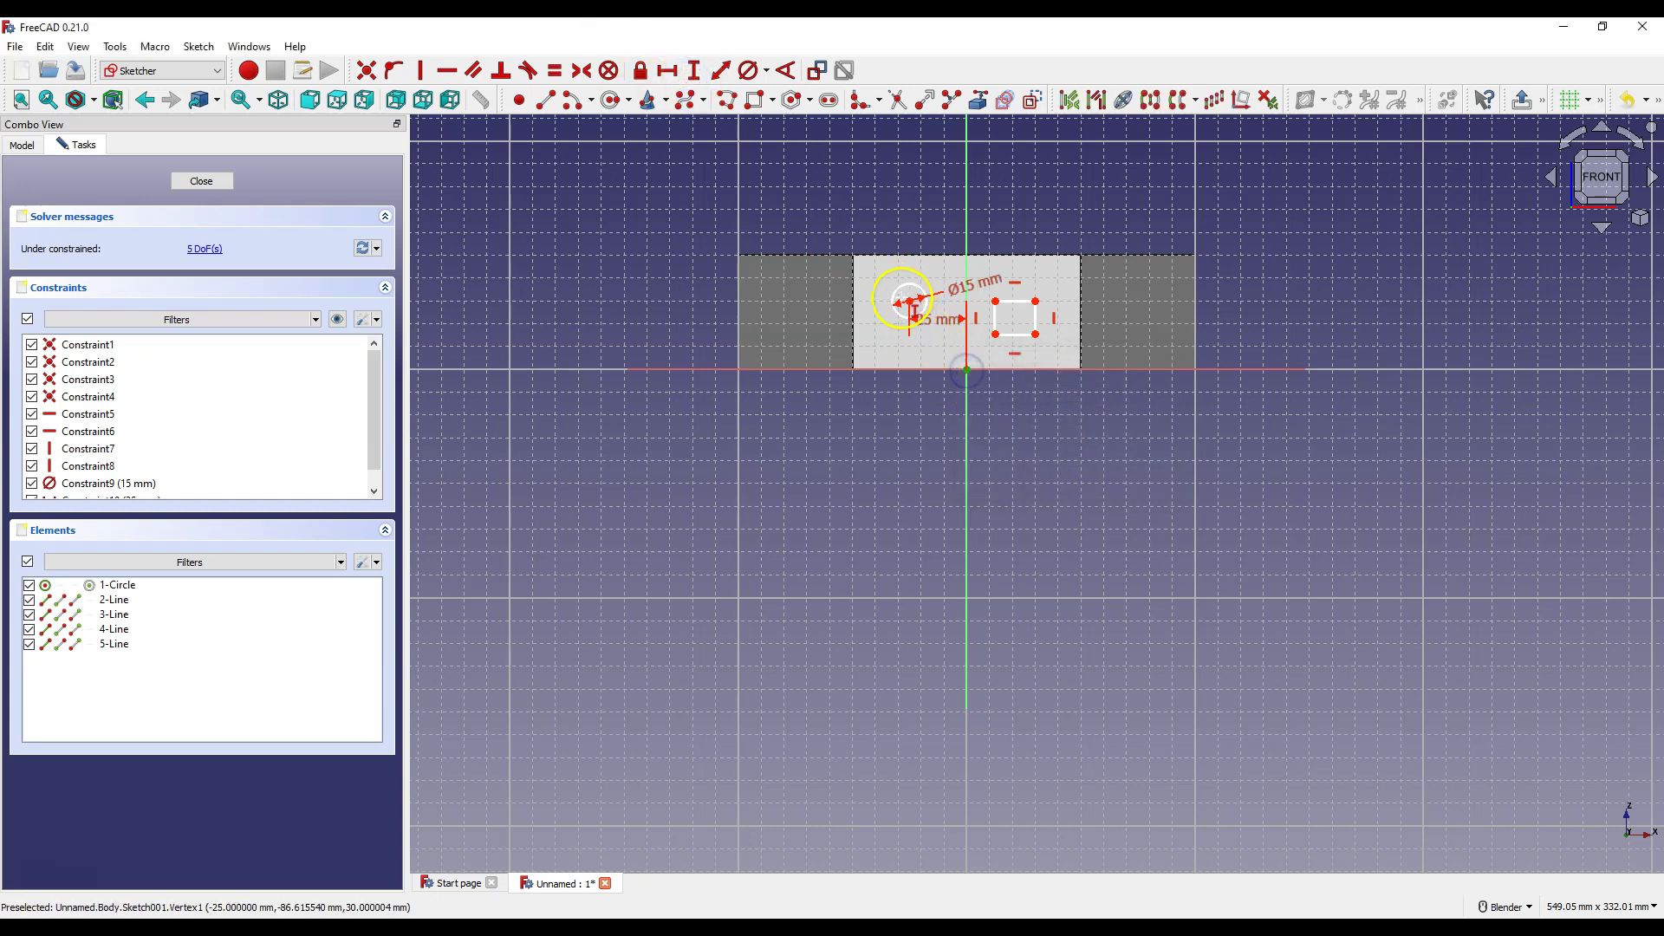
left_click(905, 301)
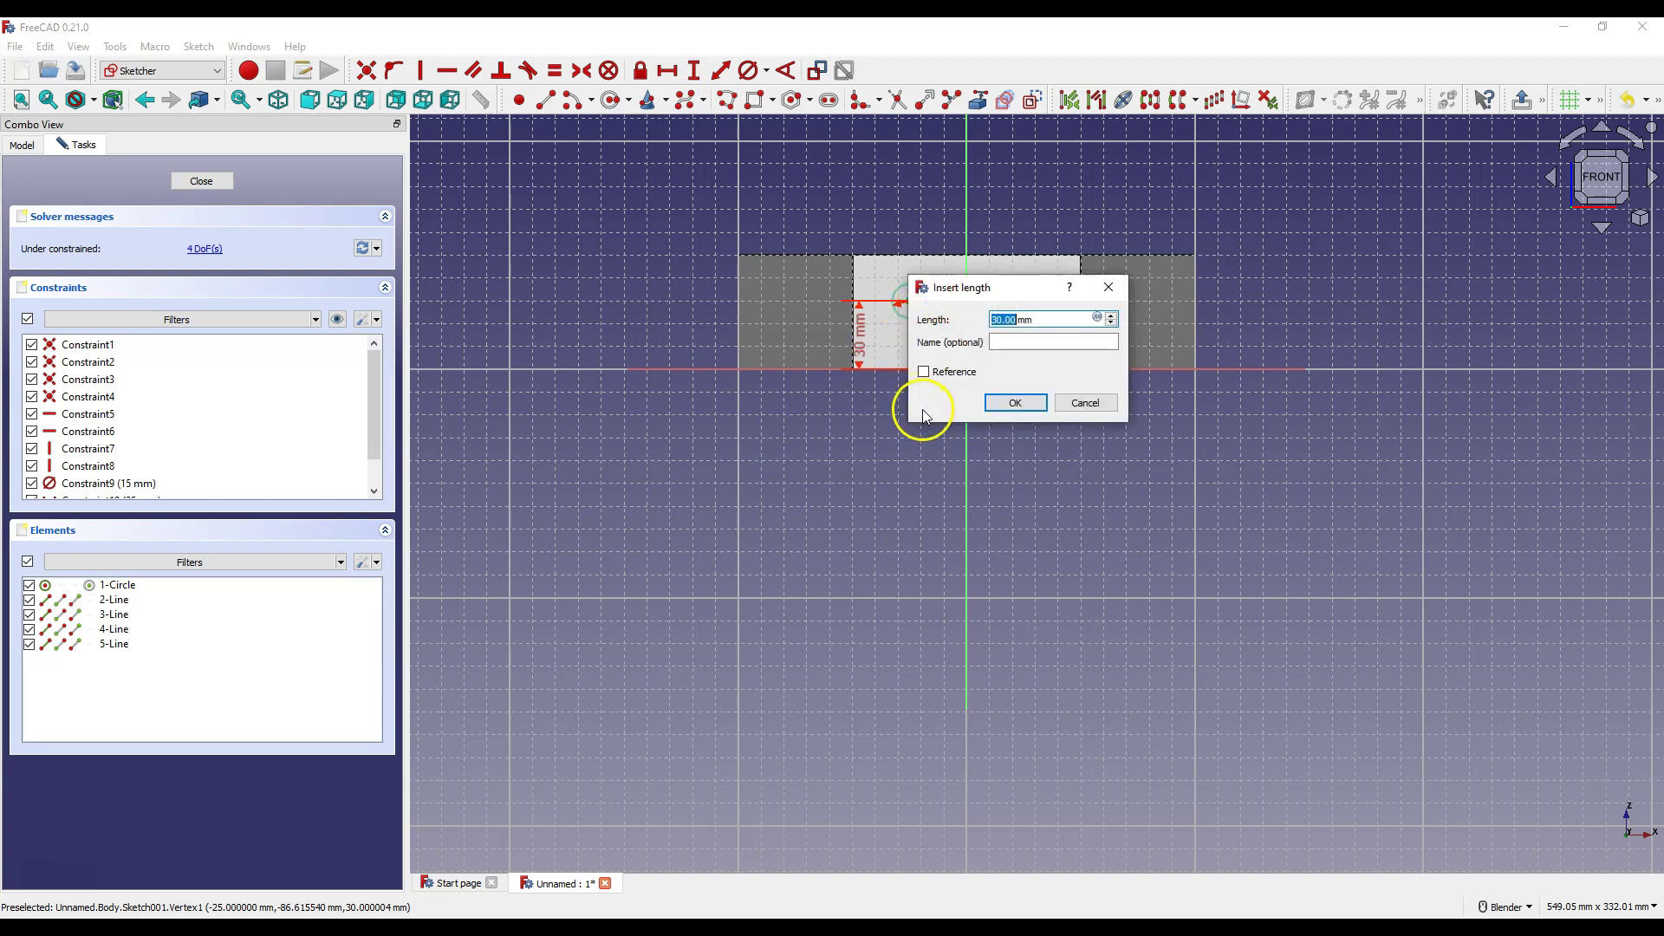
key("Return")
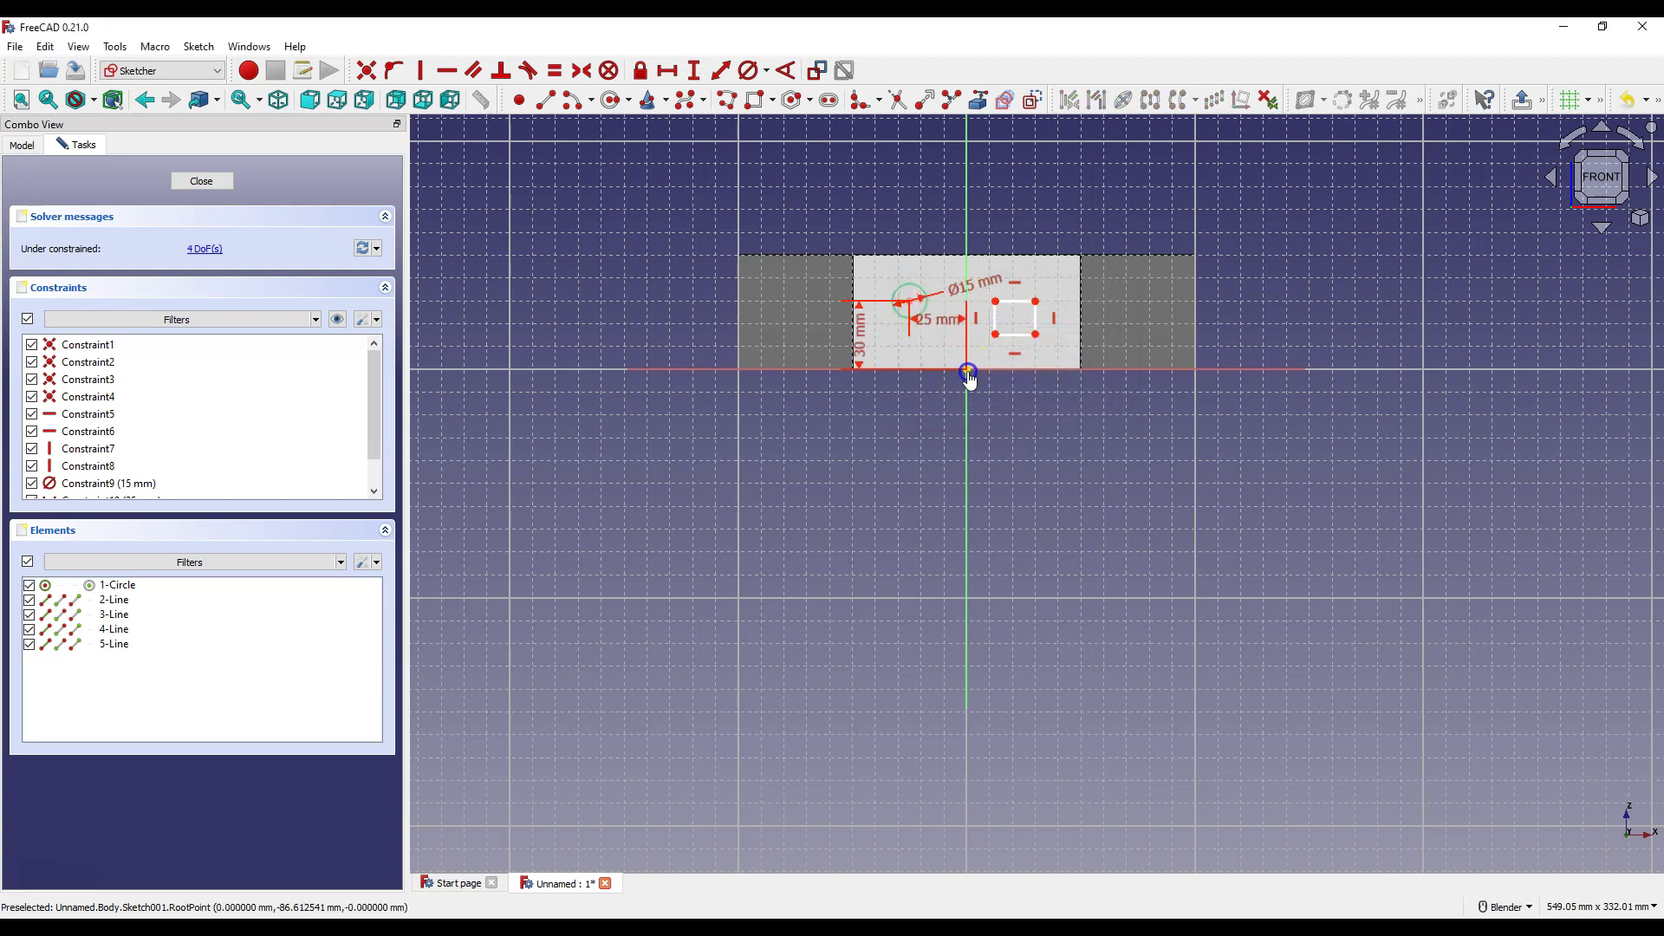
Dimension the square: corner 15 mm up and 20 mm across, 20 mm tall, 10 mm wide
left_click(968, 372)
left_click(995, 334)
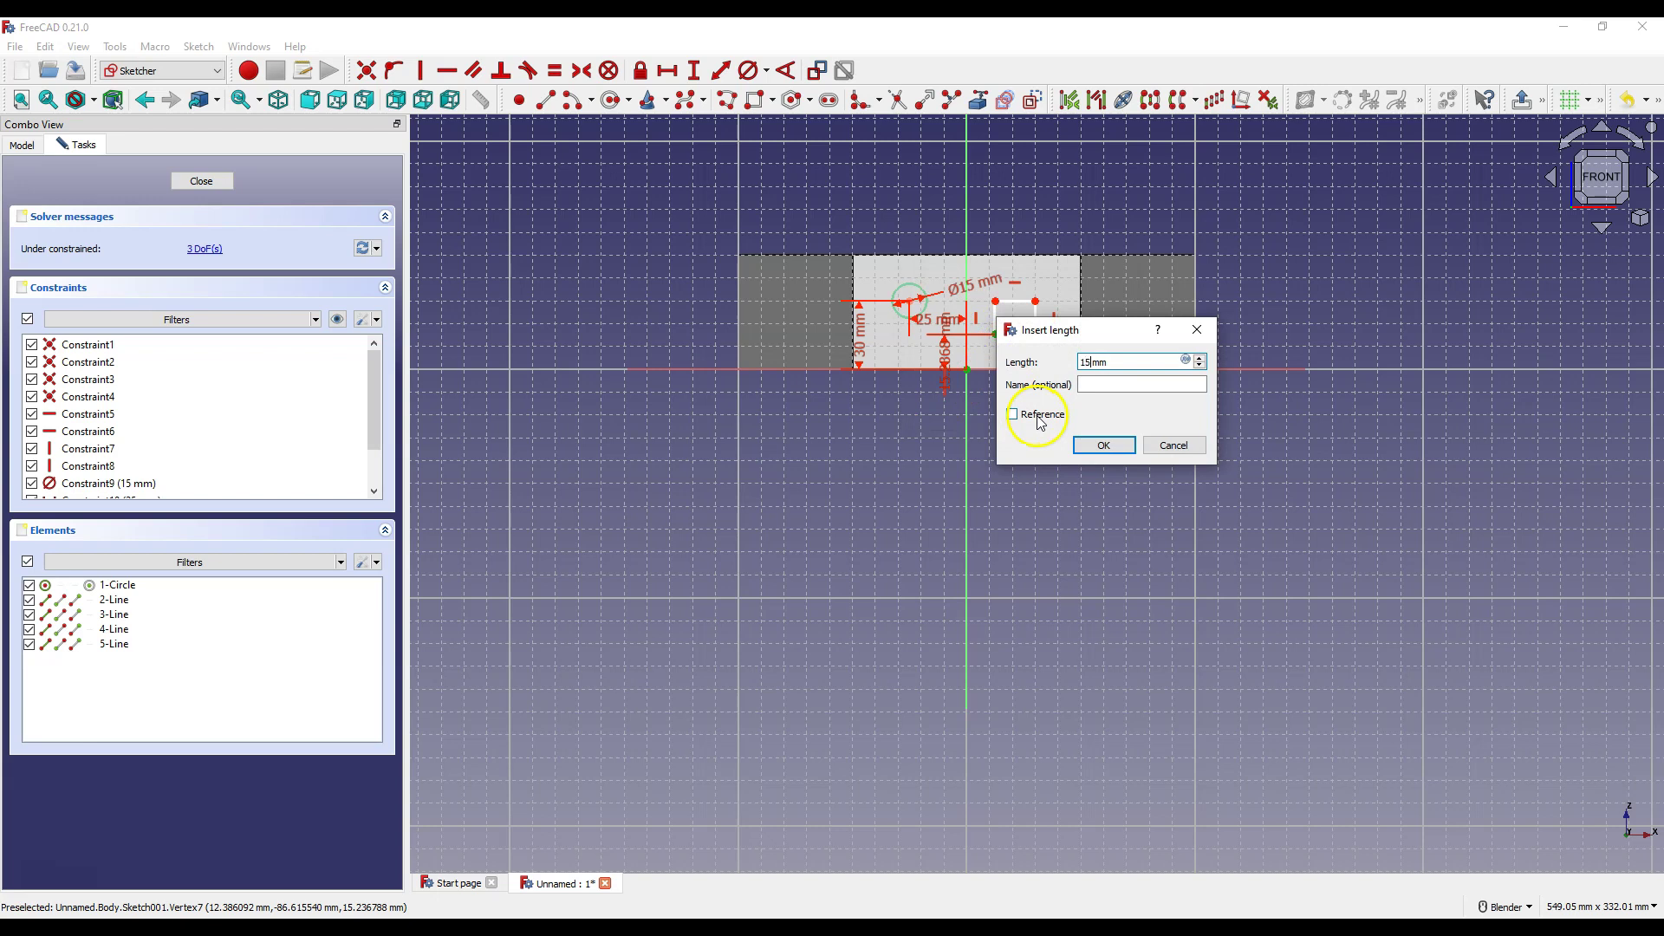
key("Return")
left_click(1035, 325)
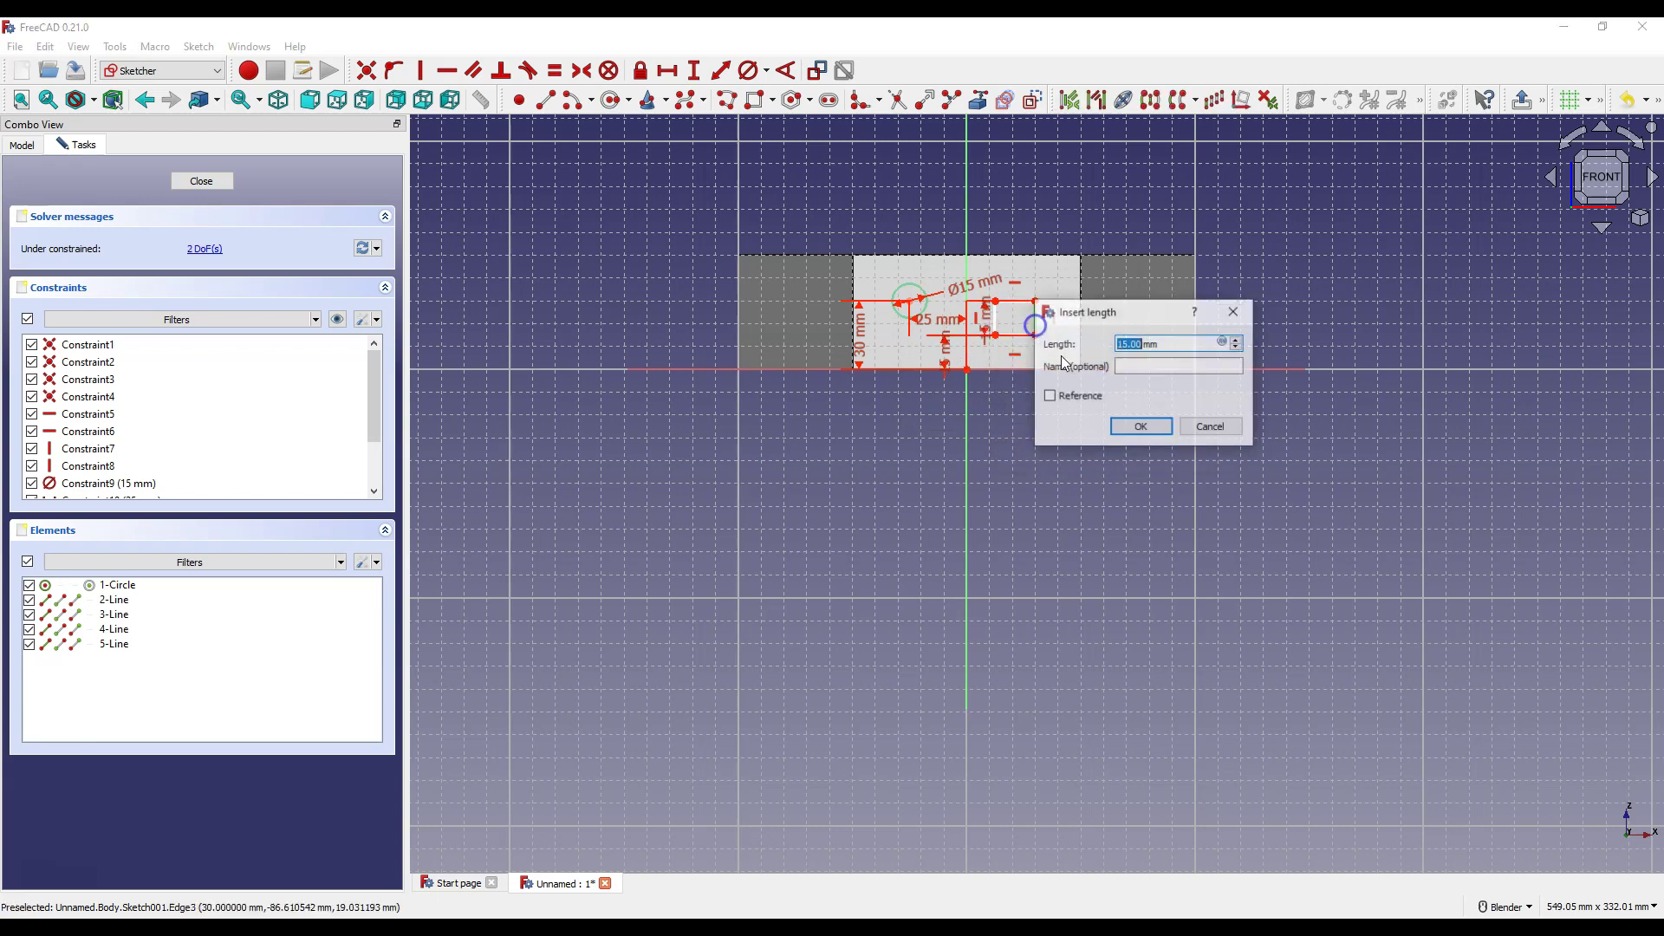
type("20")
key("Return")
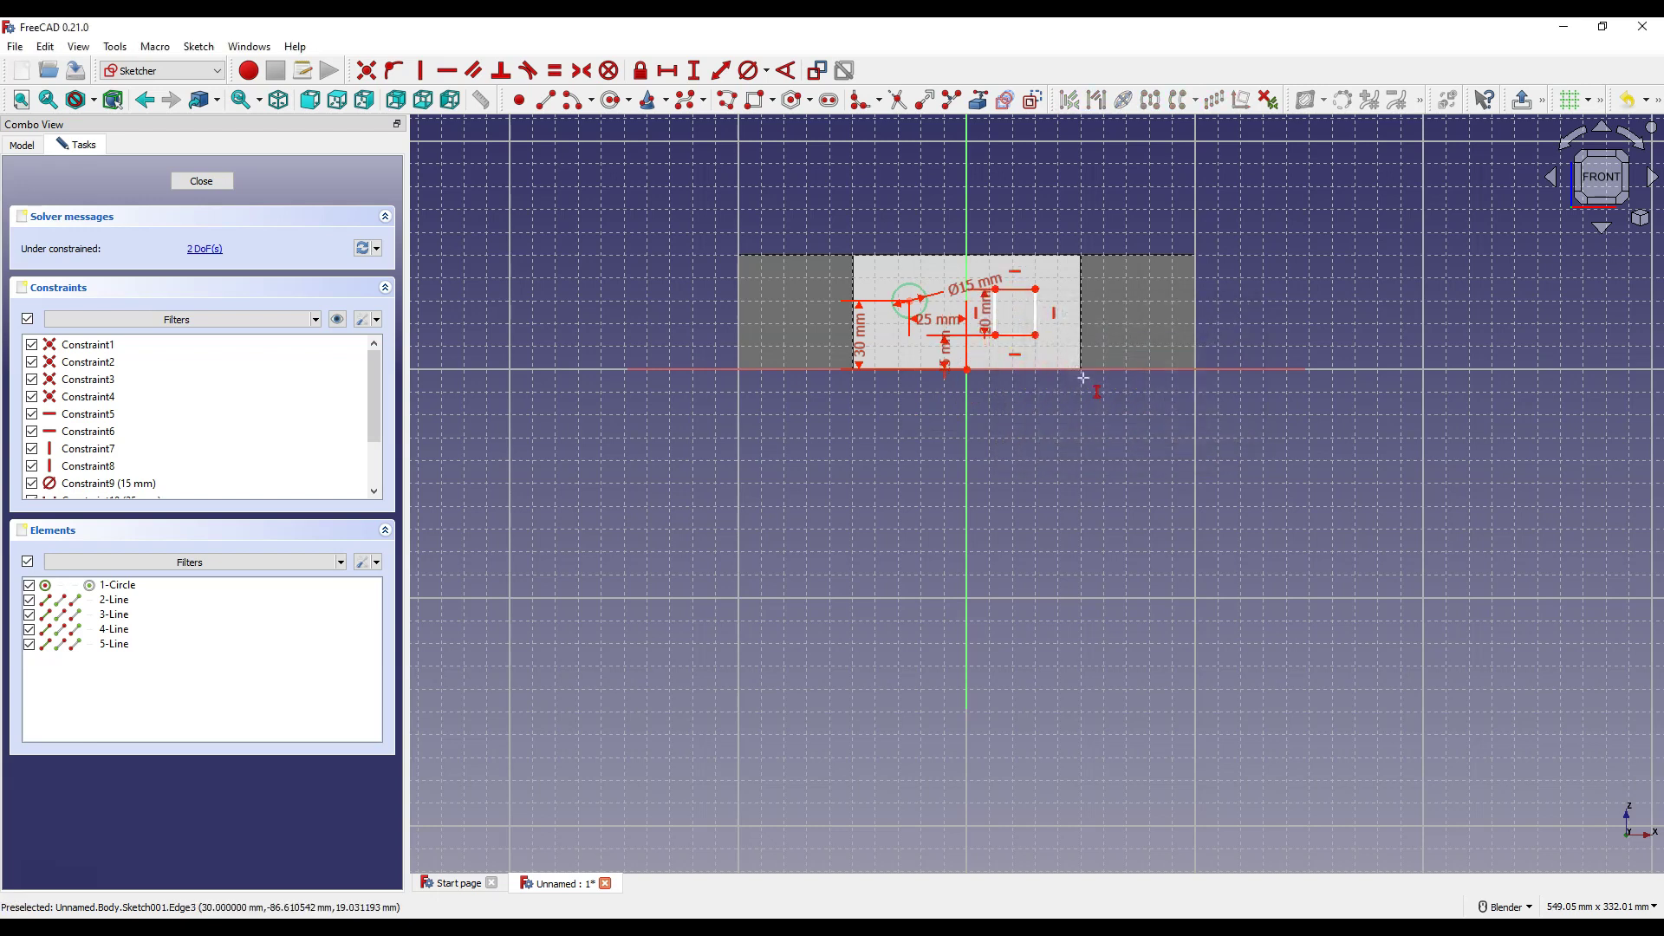
left_click_drag(985, 312, 1116, 321)
left_click(679, 71)
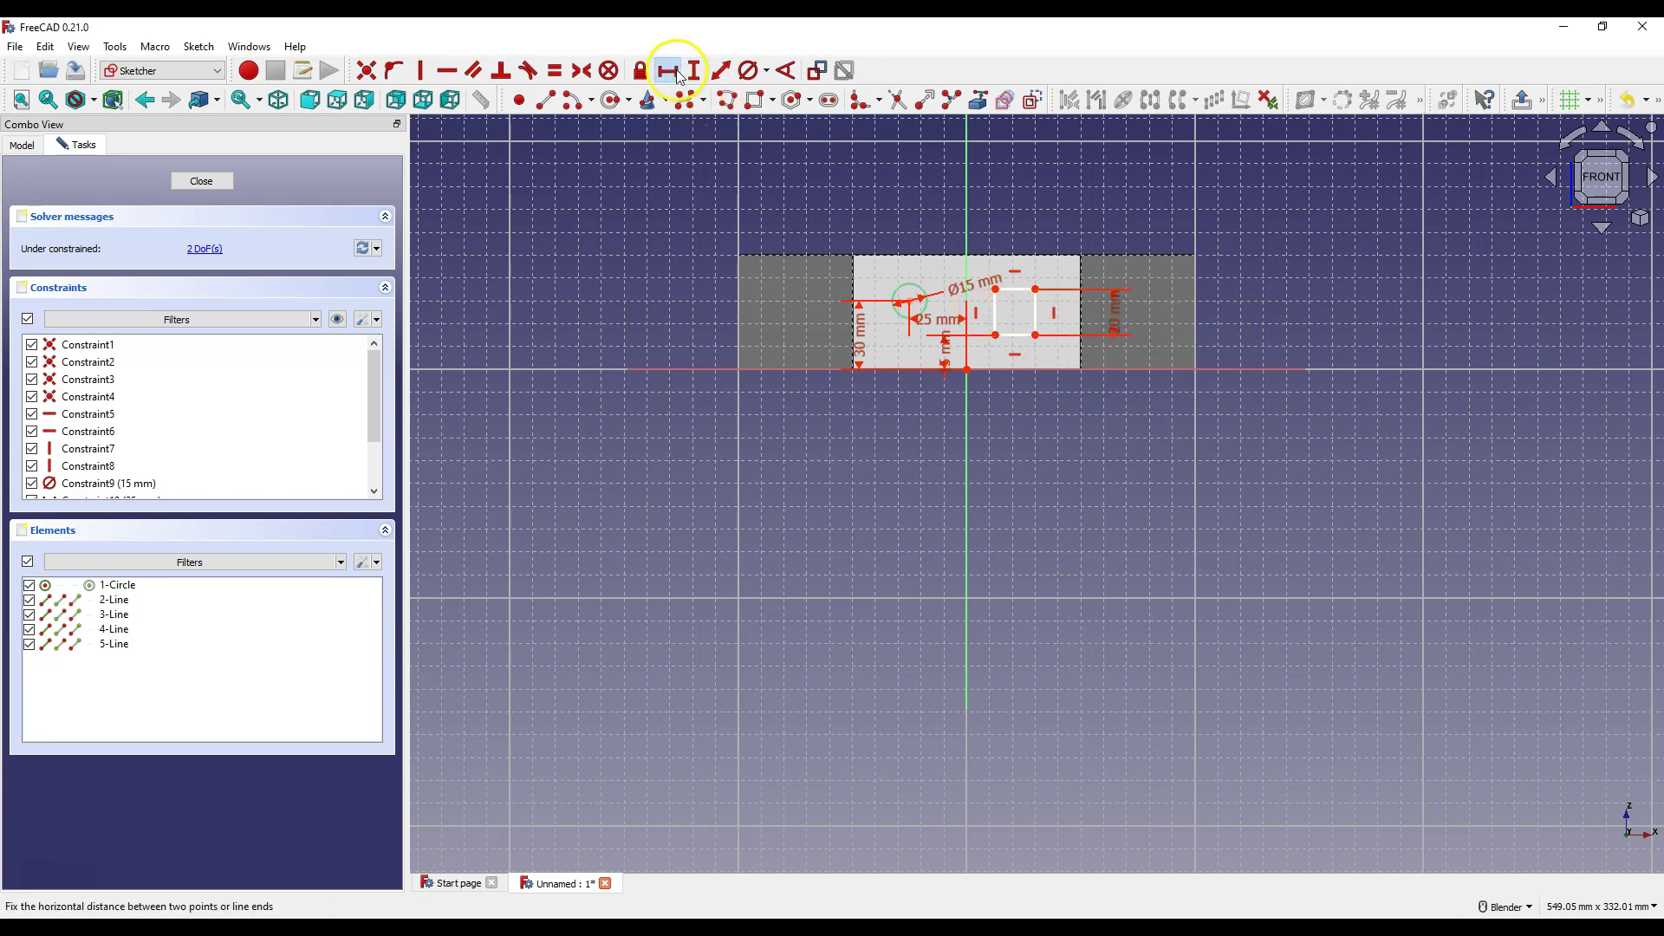
left_click(996, 335)
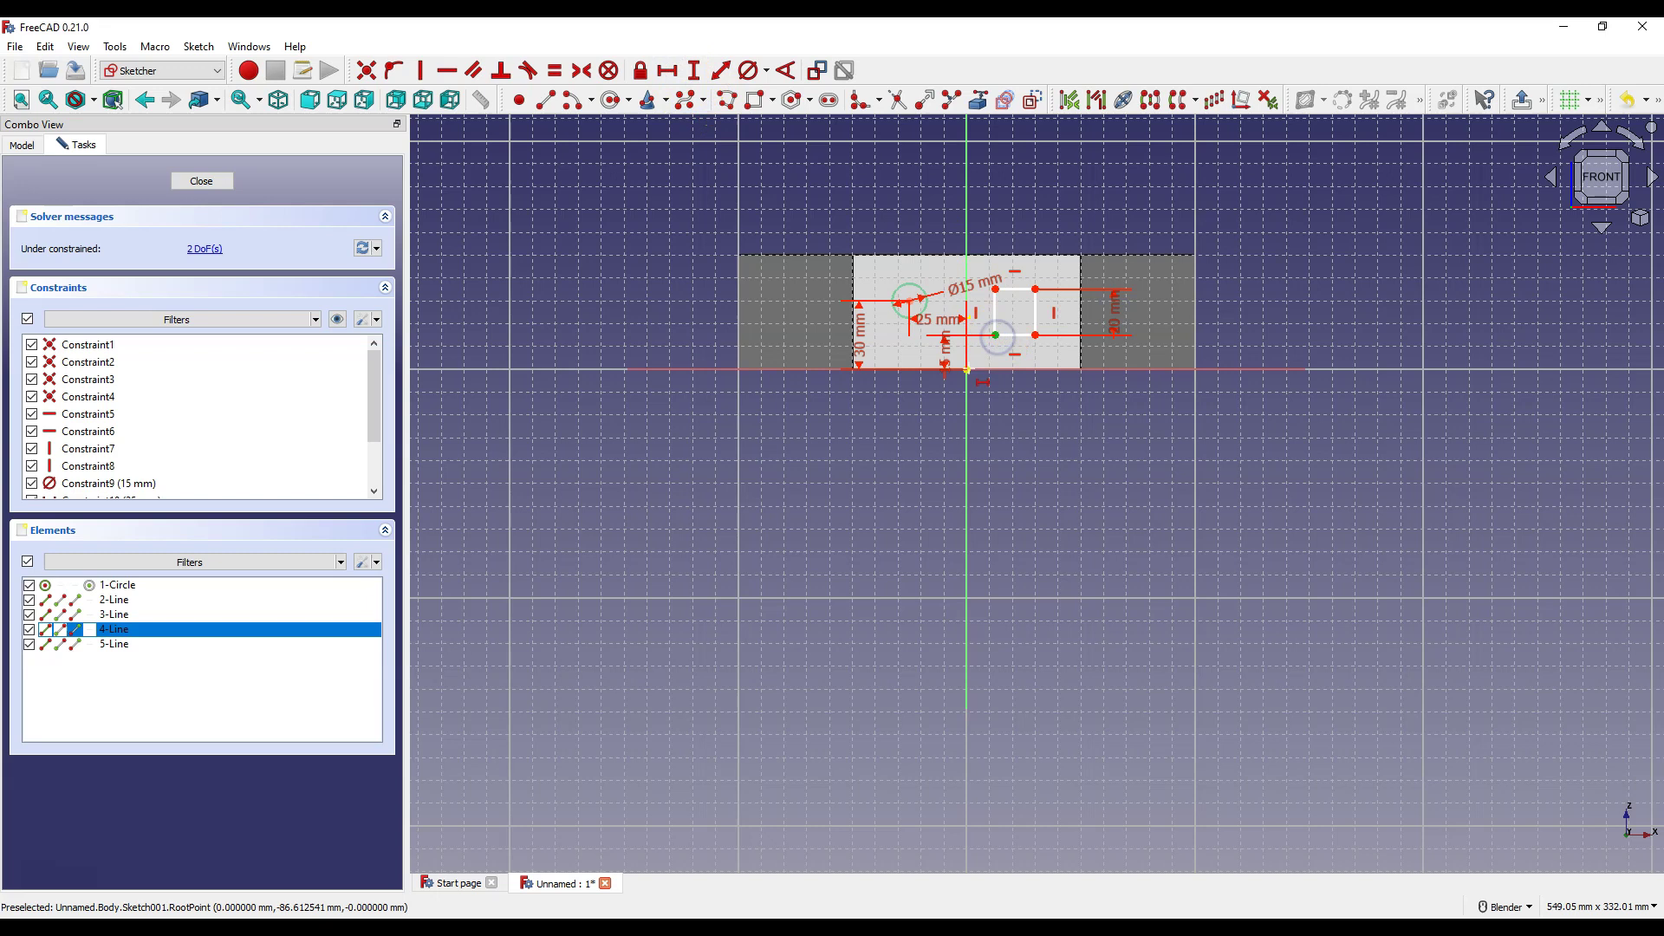
left_click(968, 369)
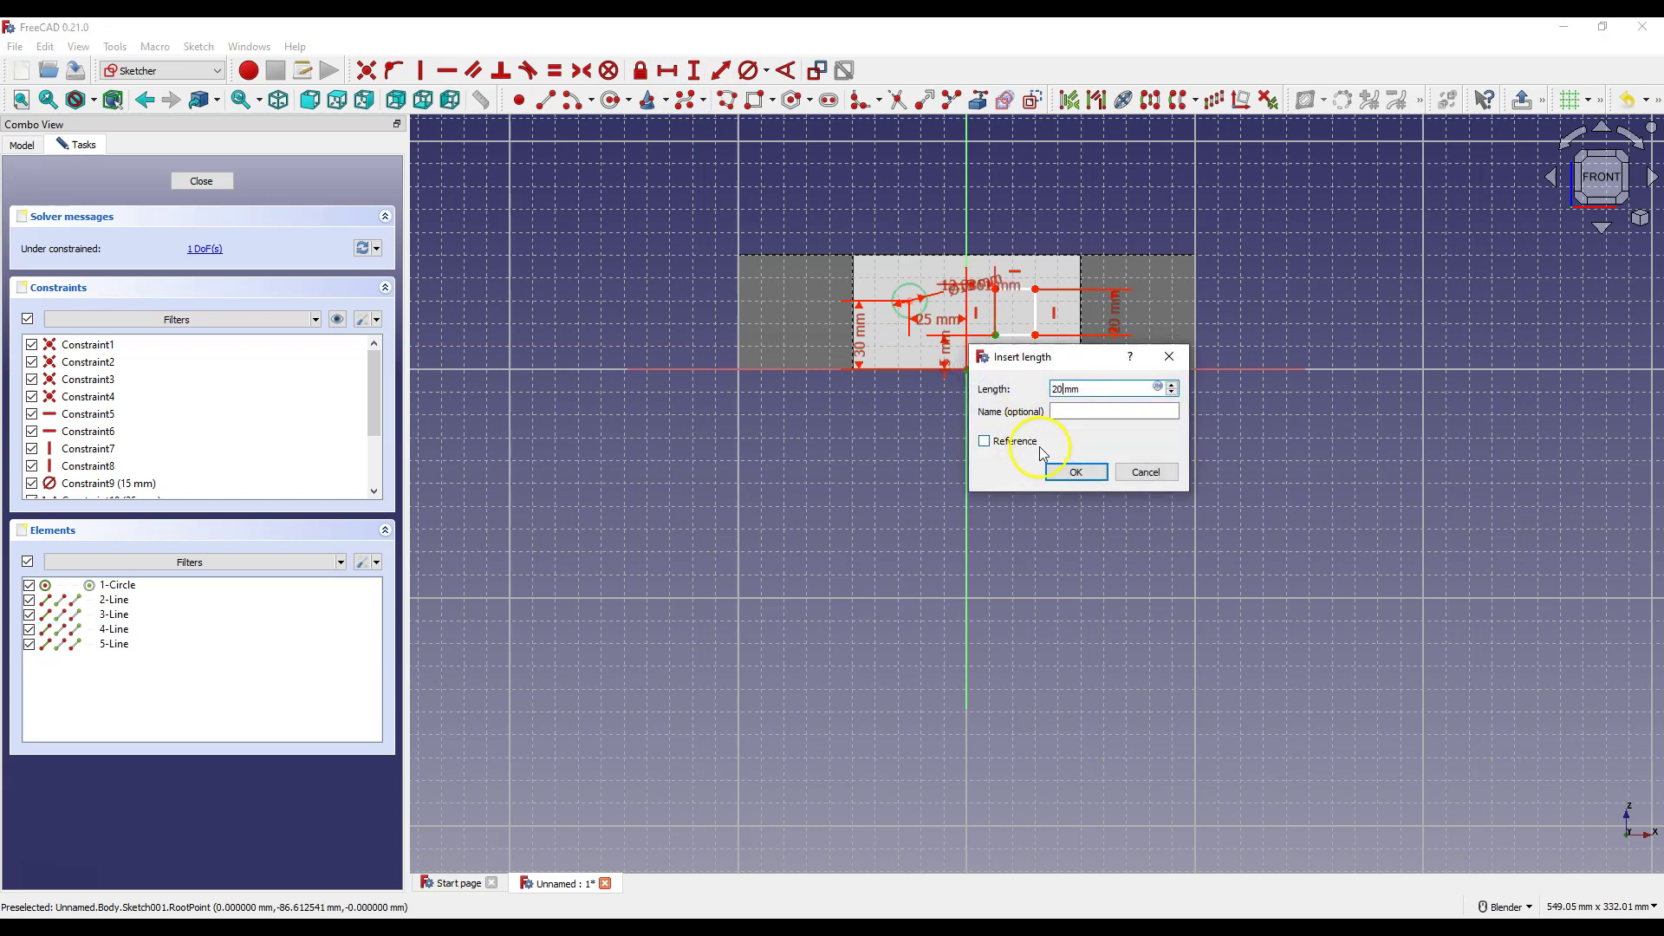
key("Return")
left_click(1023, 348)
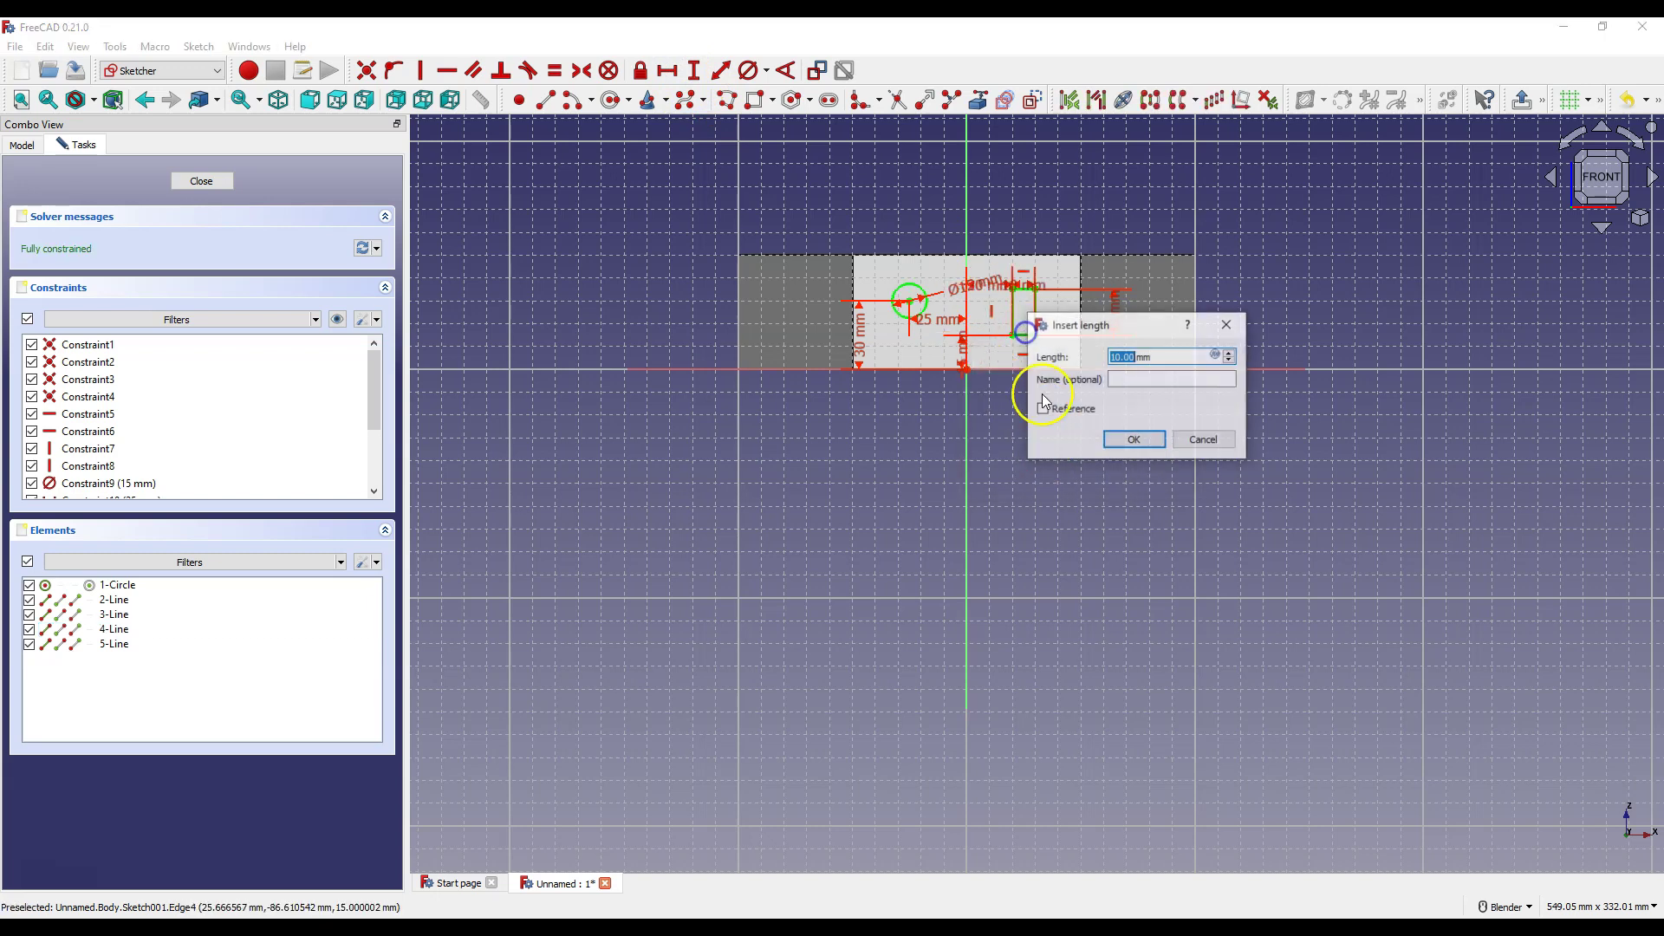
type("10")
key("Return")
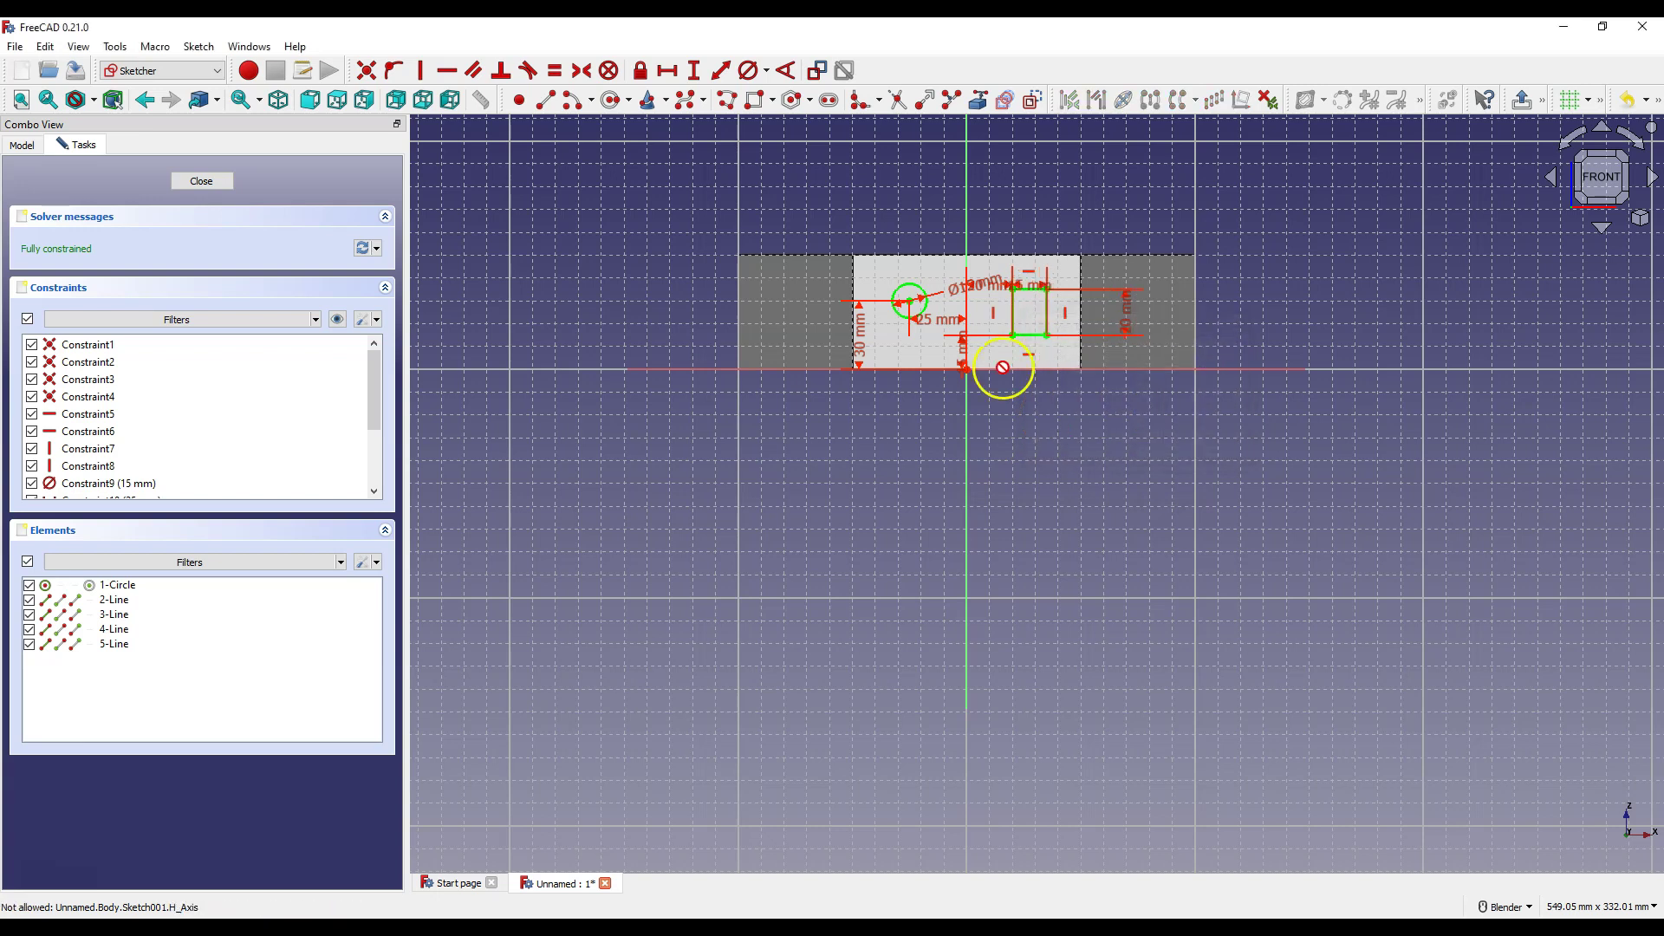
right_click(1151, 366)
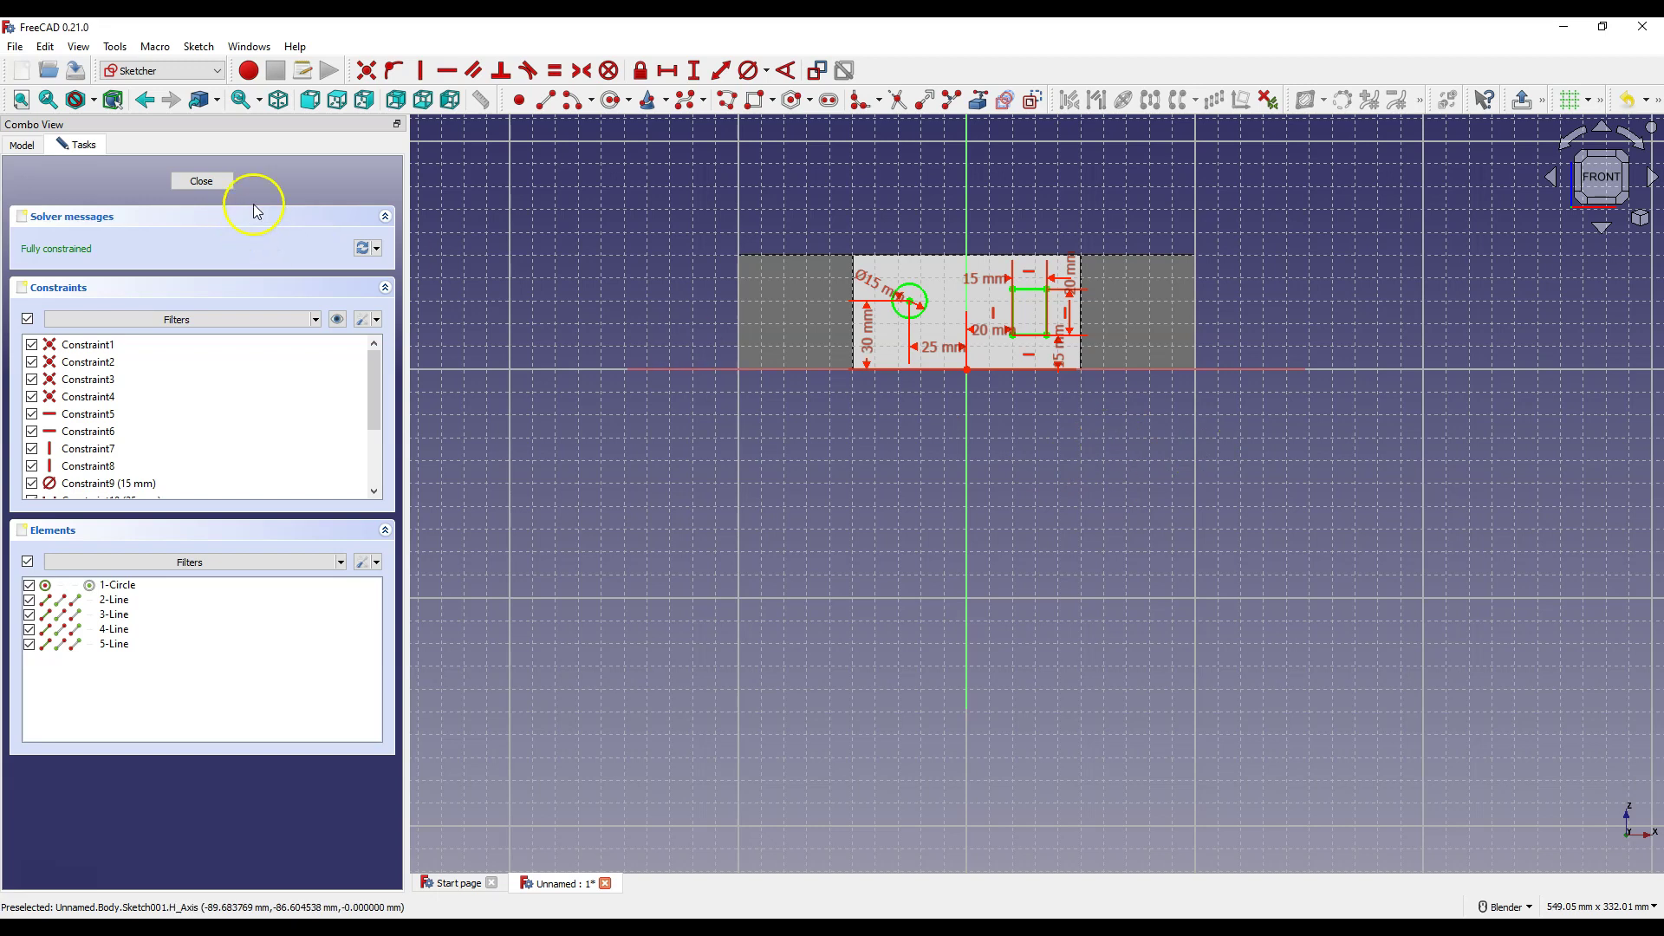
Close the sketch, then select Sketch001 in the model tree and copy it
left_click(201, 180)
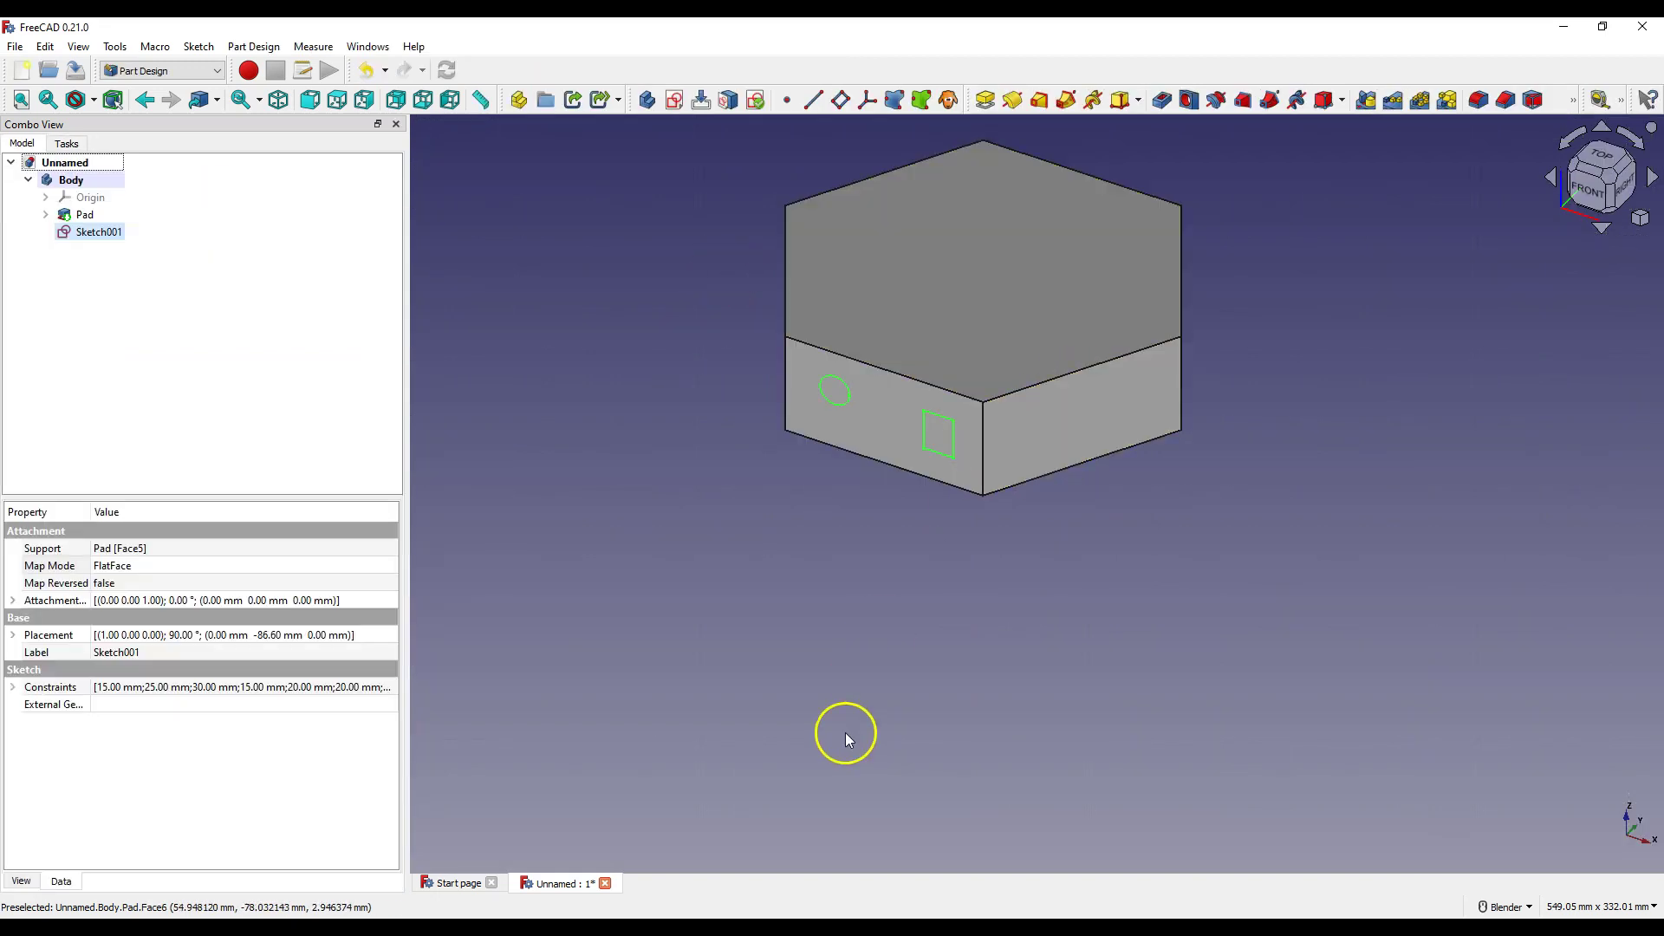
middle_click_drag(725, 672, 887, 665)
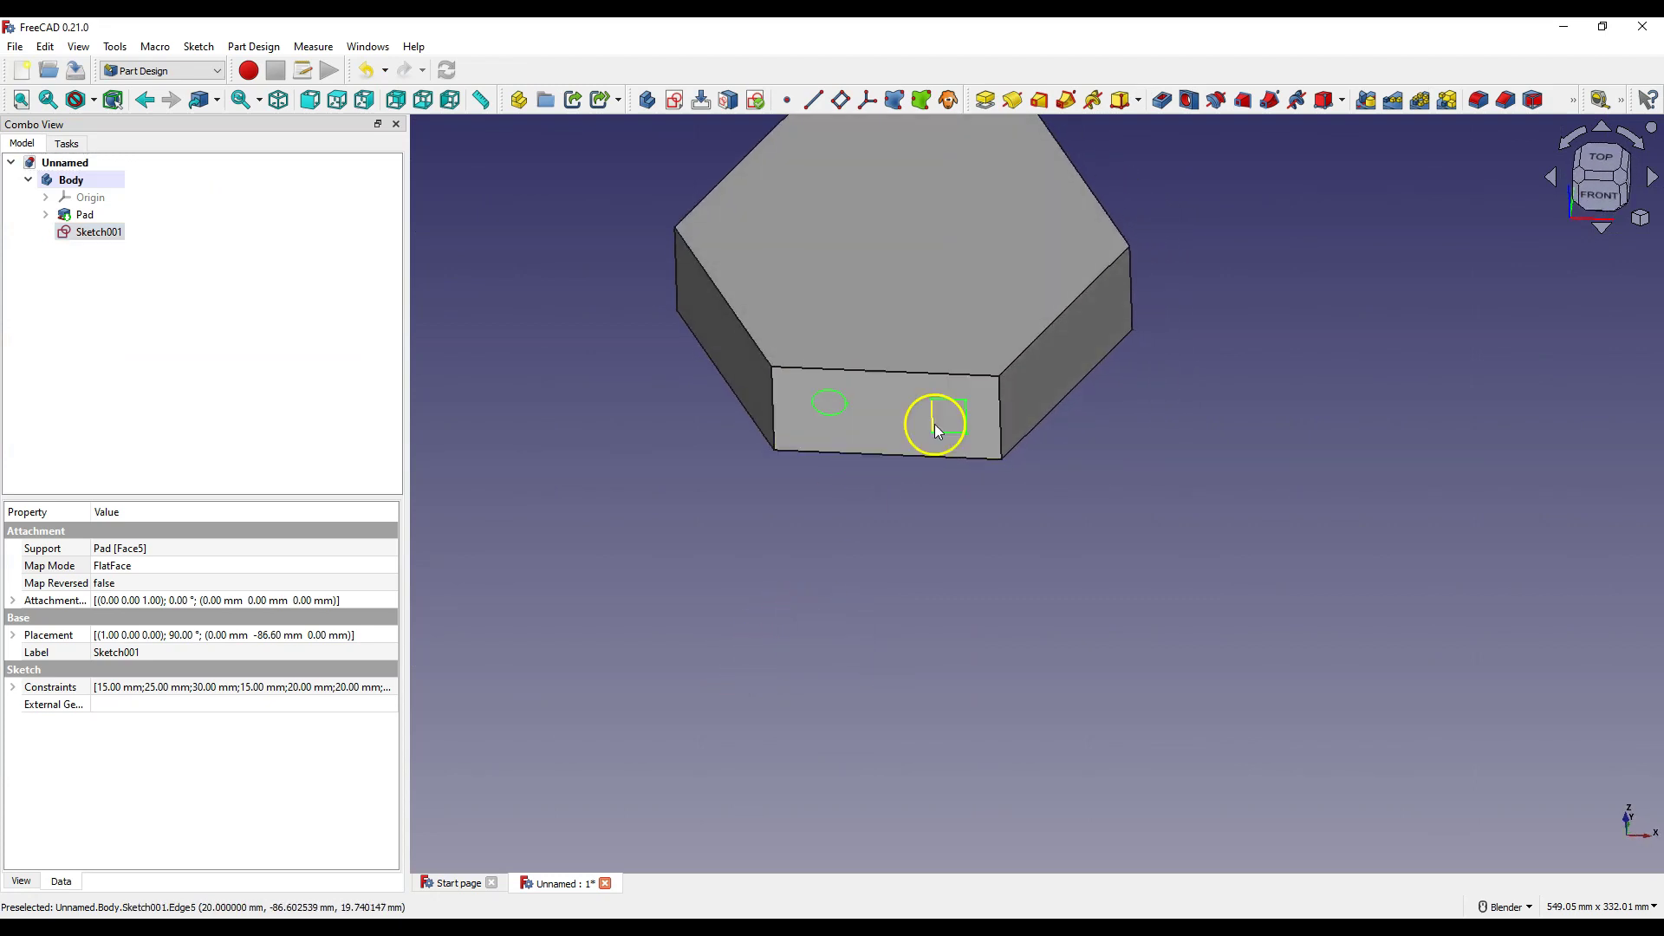
left_click(747, 378)
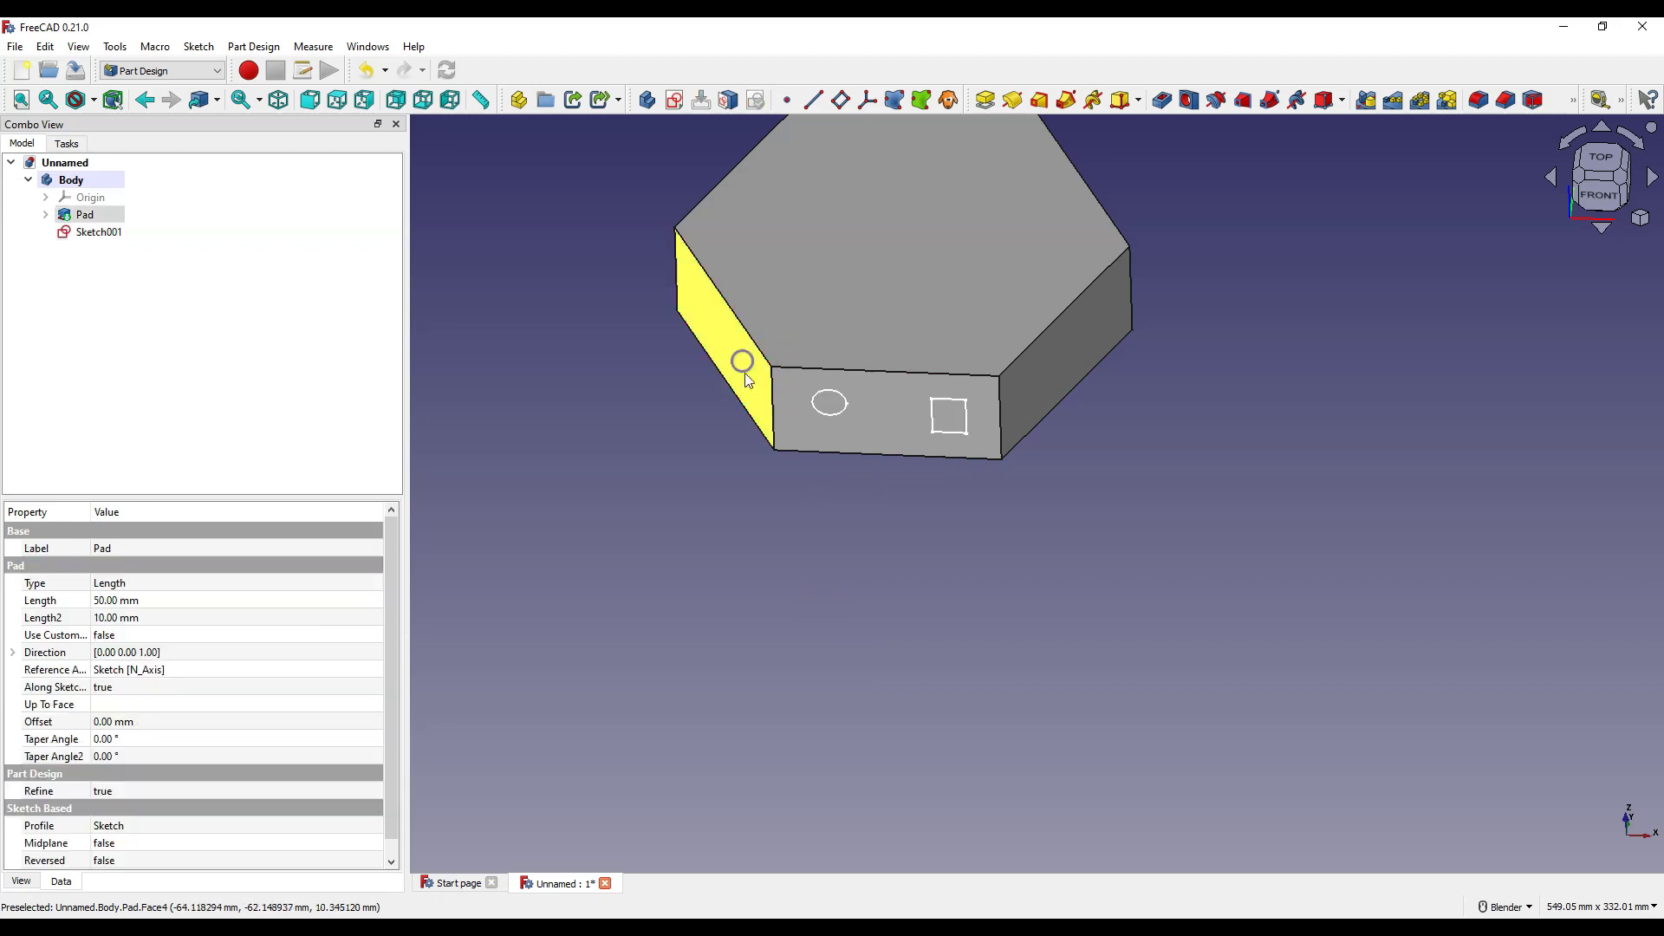
left_click(926, 573)
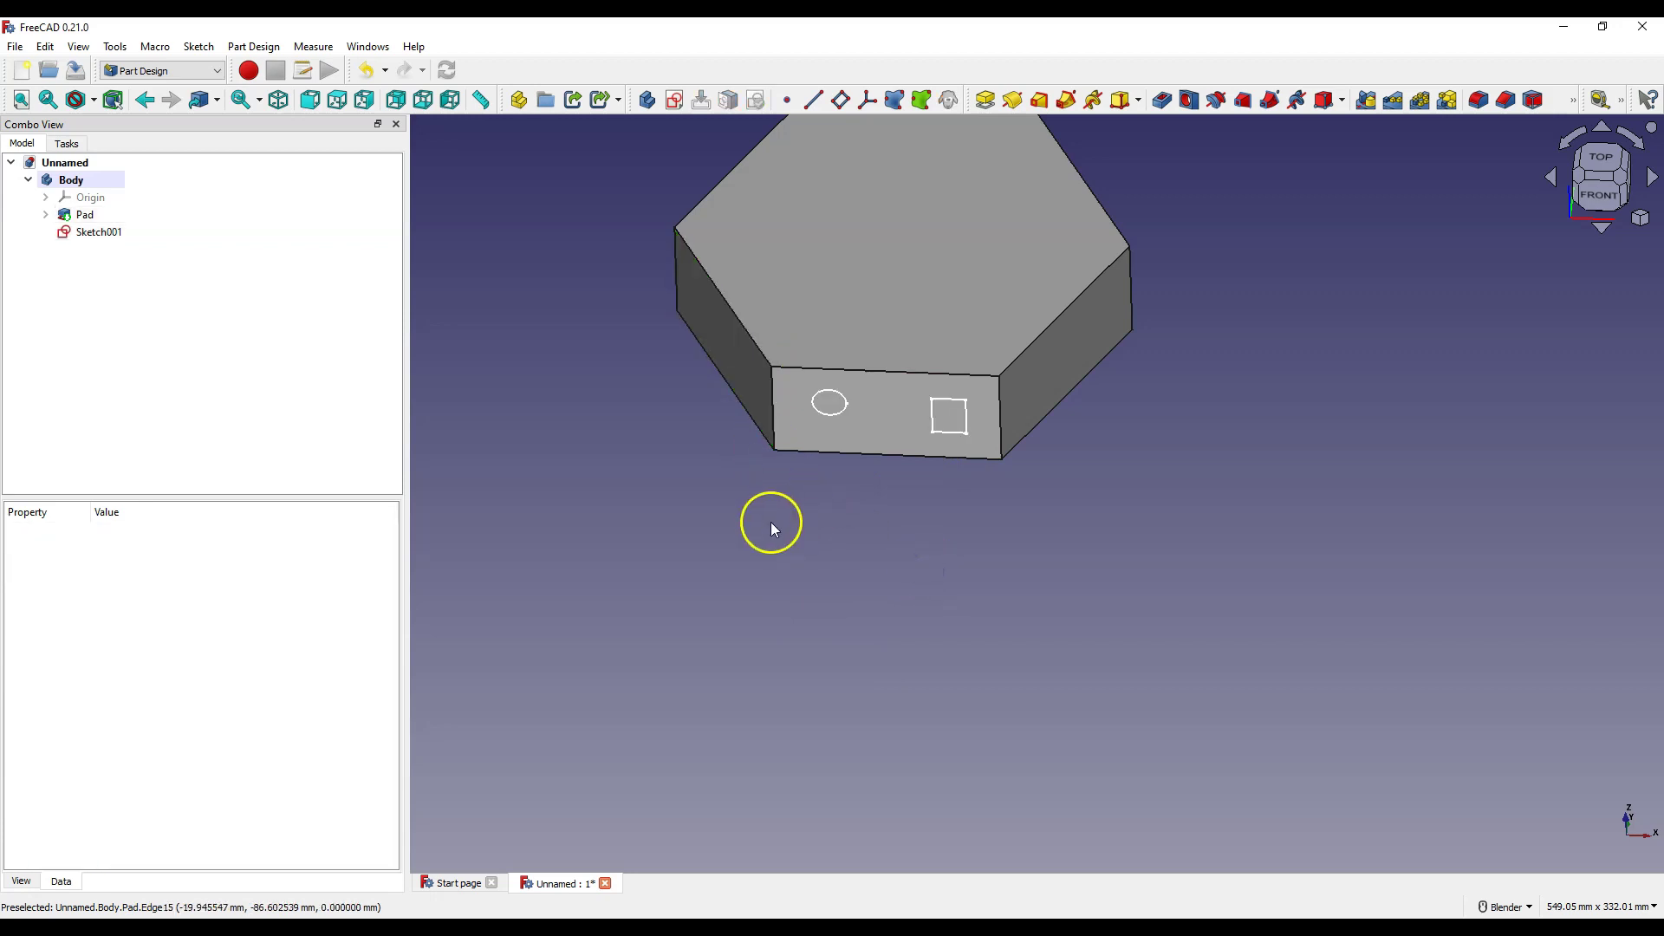
left_click(99, 233)
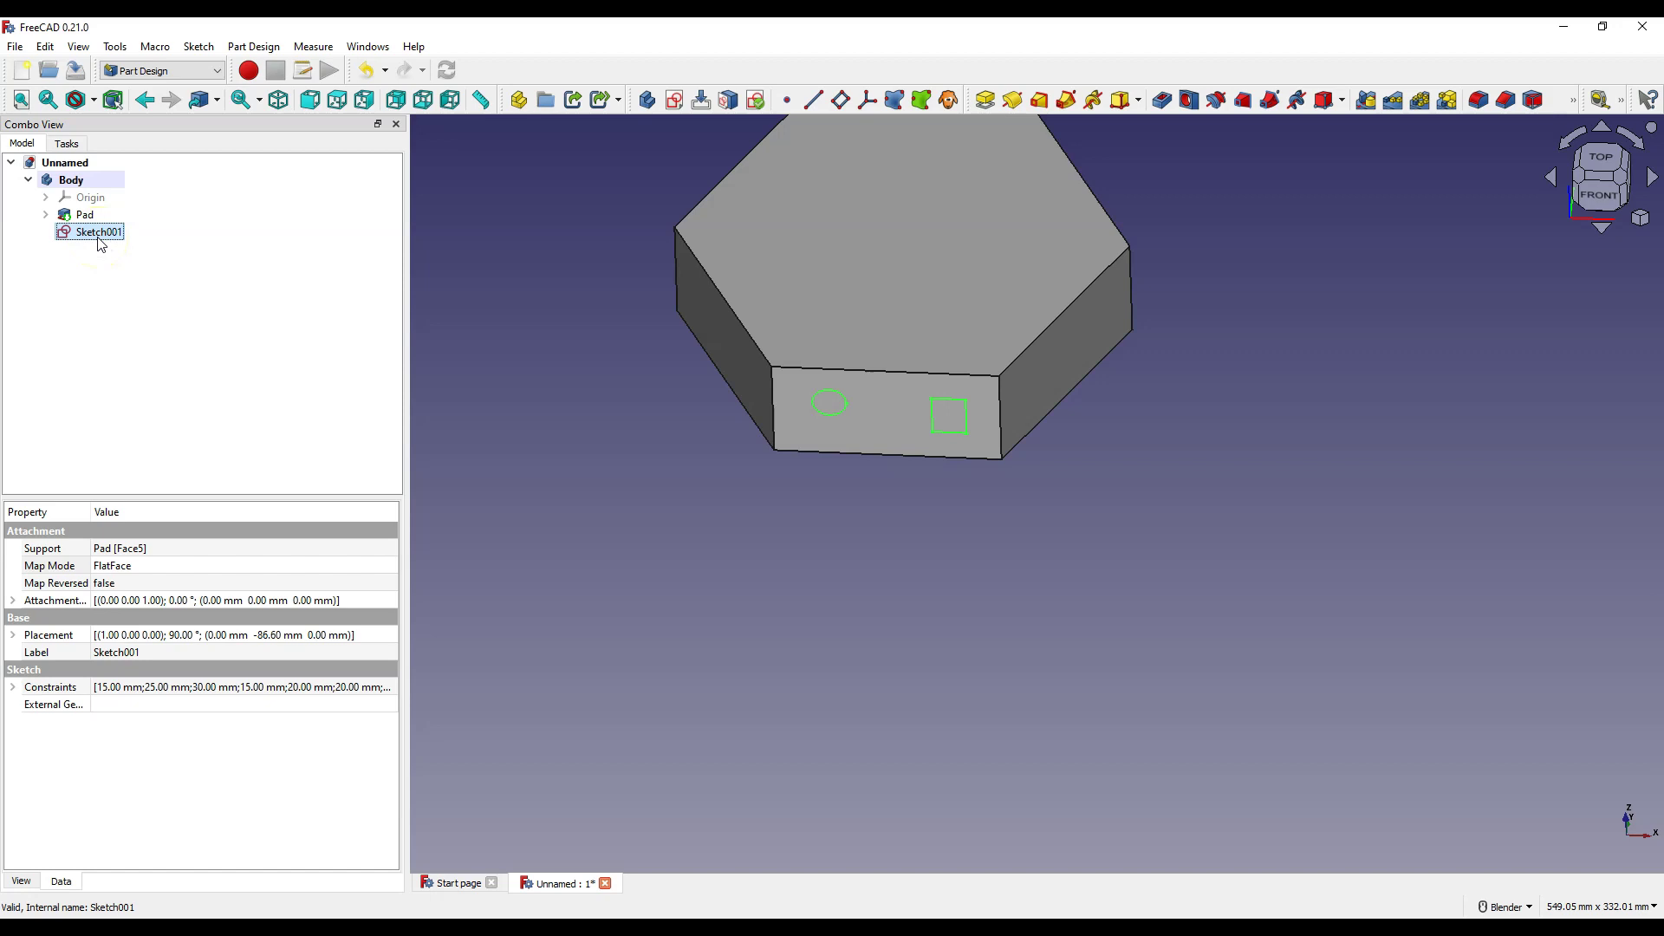
key("ctrl+c")
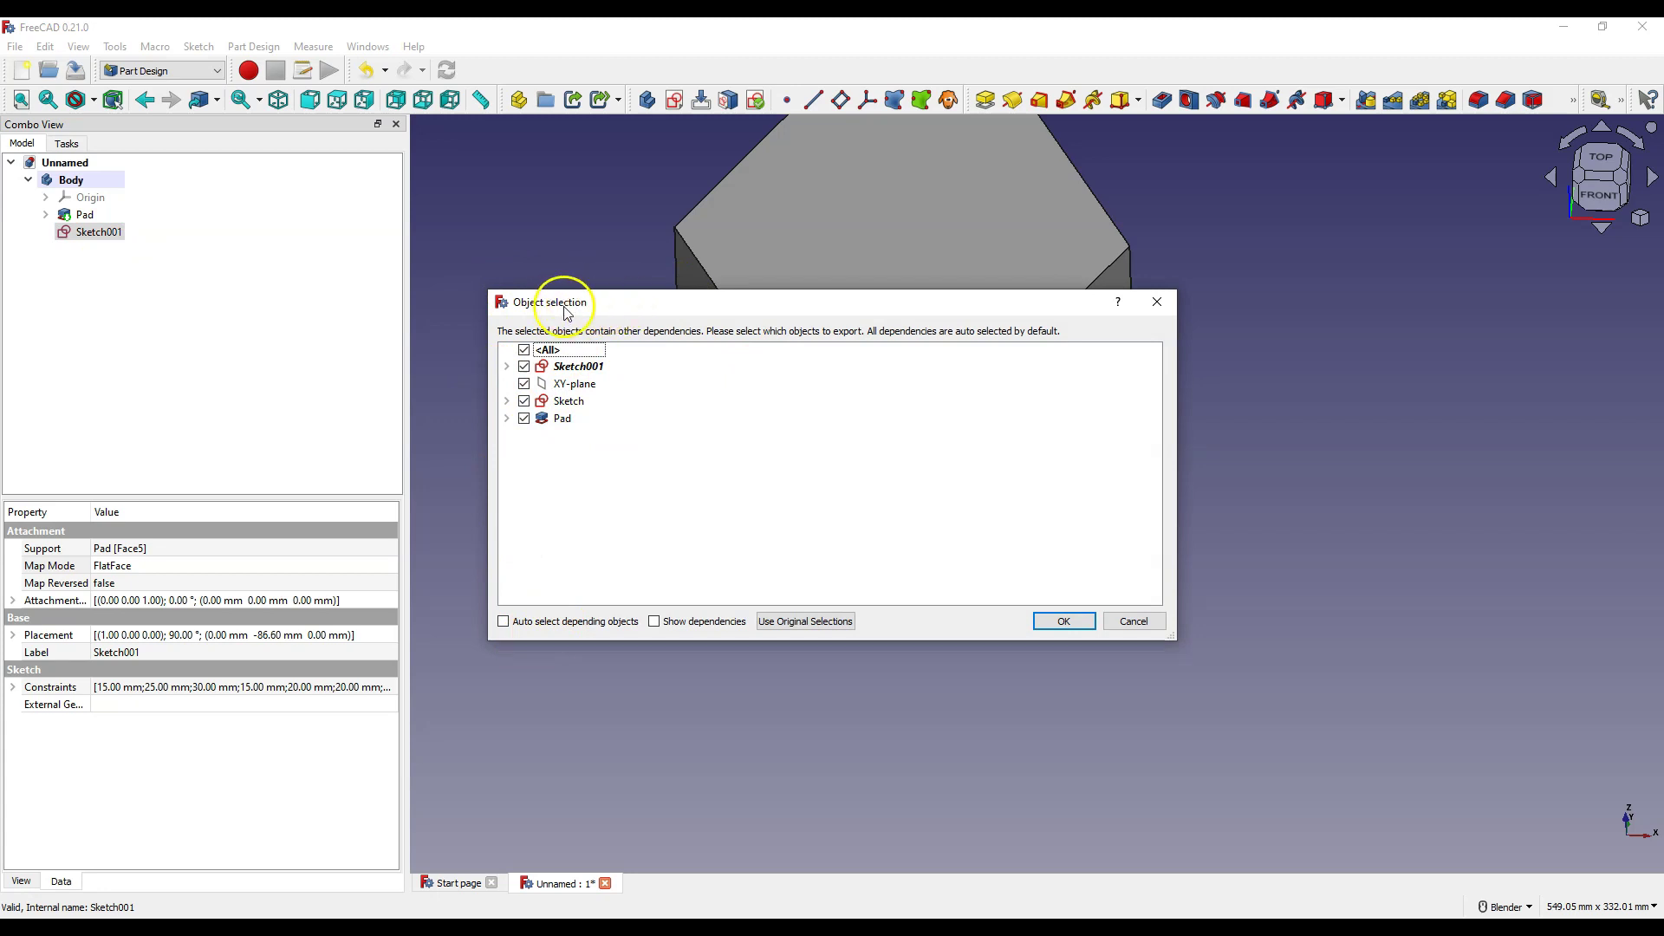
Copy only Sketch001, leaving out its XY-plane, Sketch and Pad dependencies
left_click(523, 350)
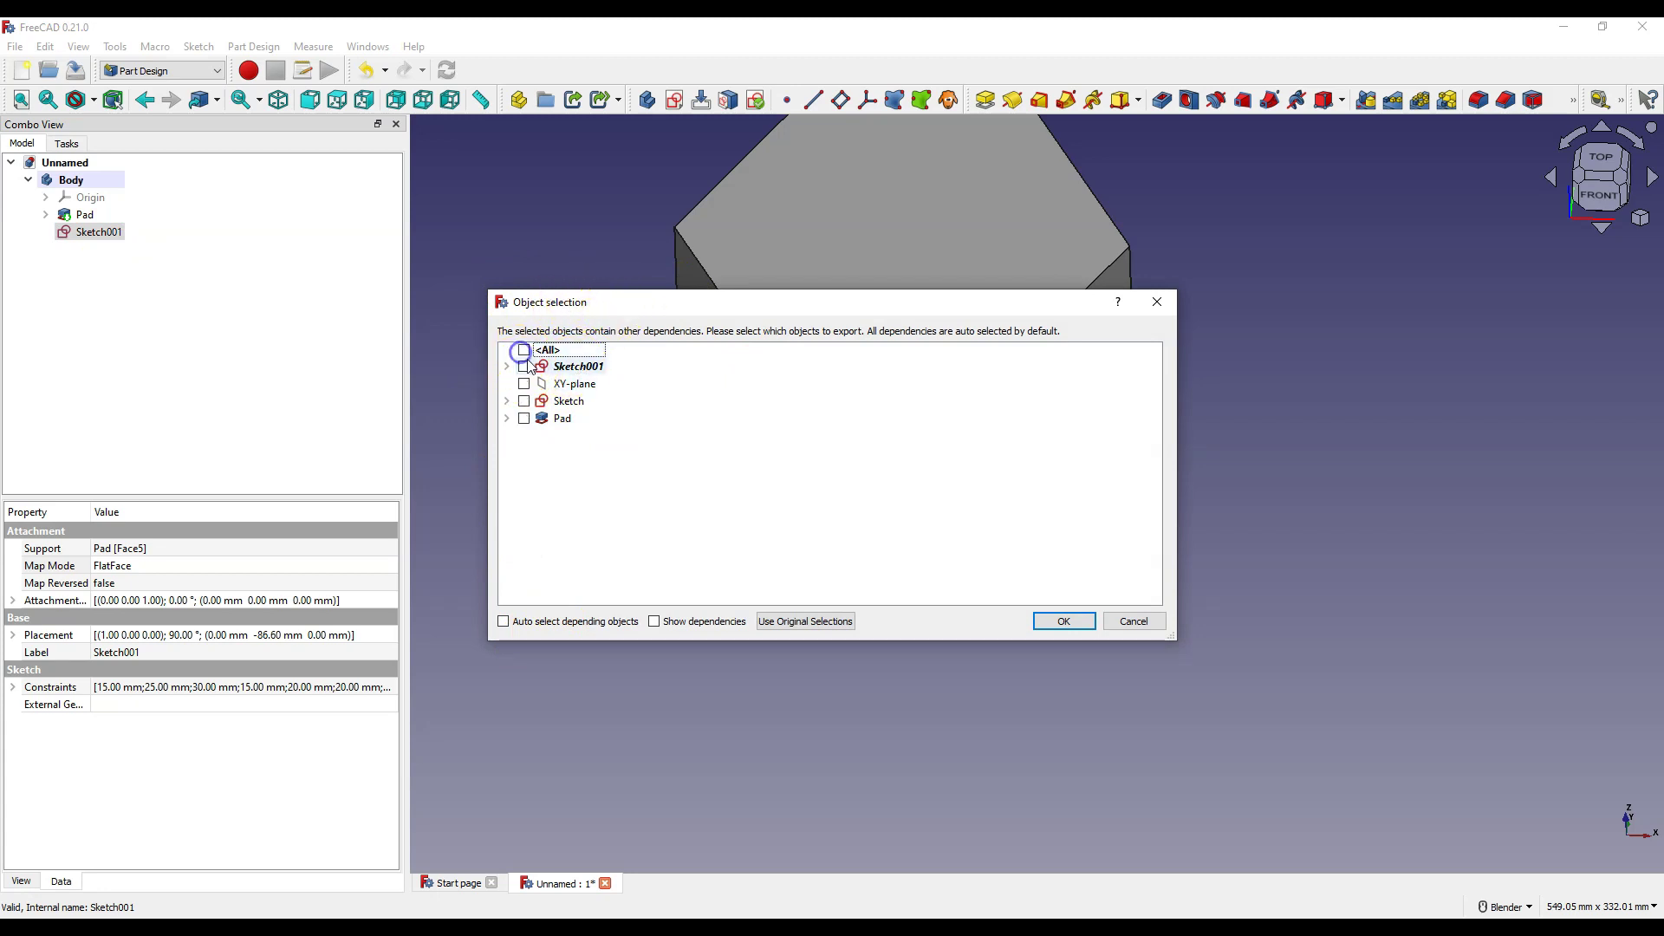
left_click(524, 367)
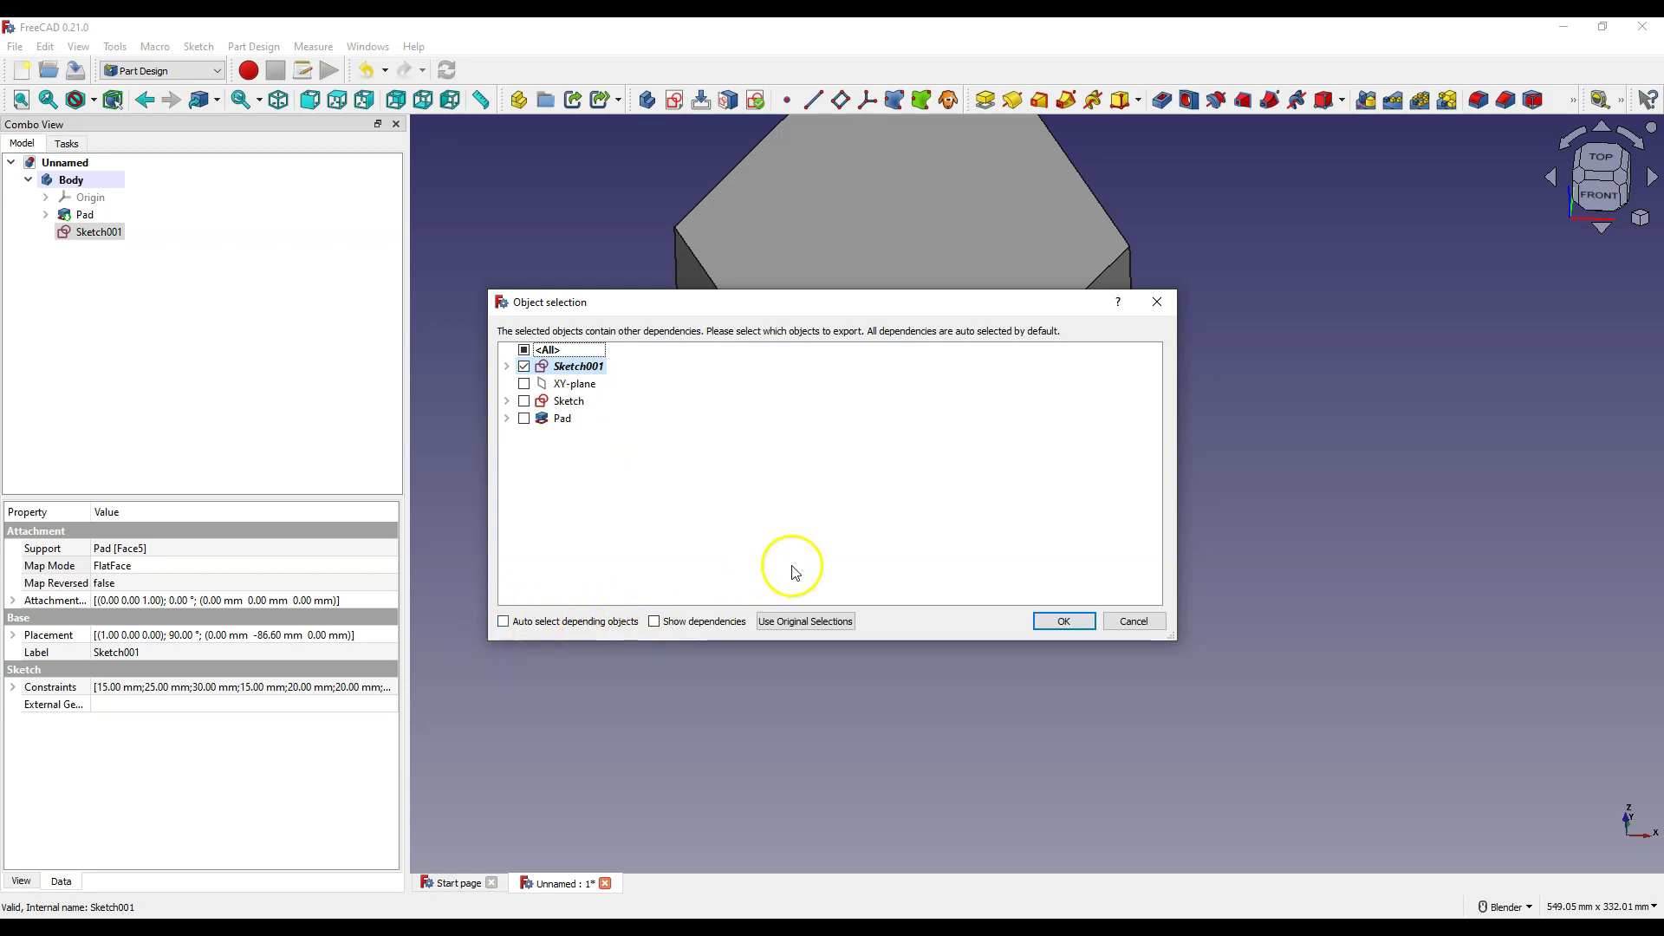
left_click(1064, 624)
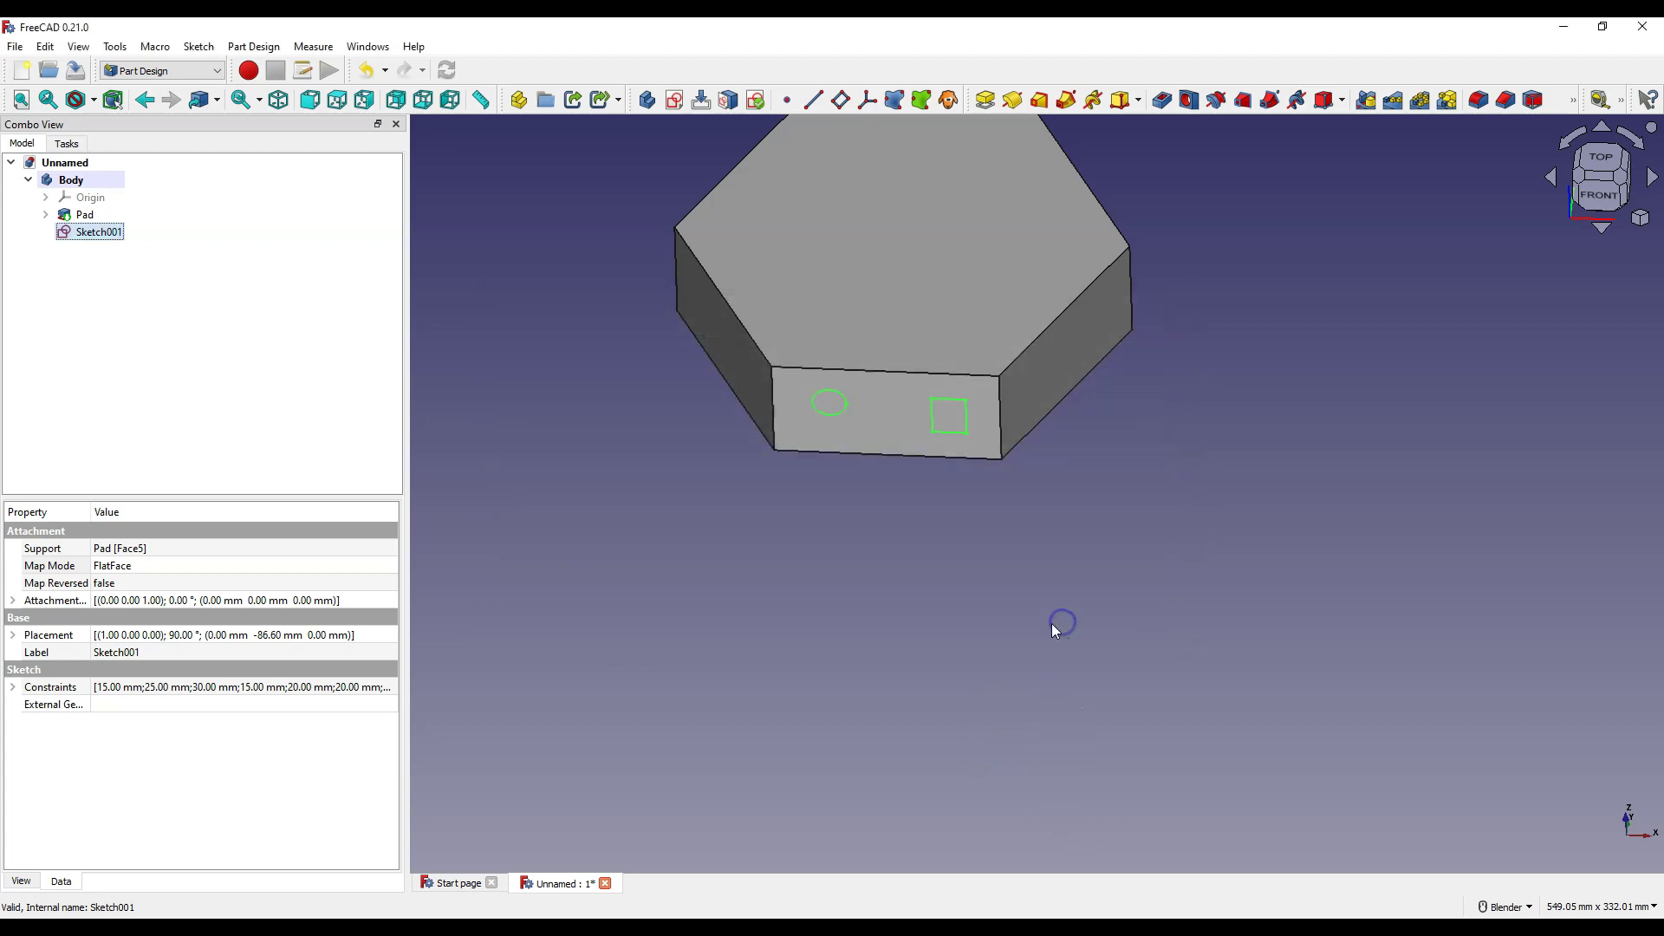
Paste the sketch as Sketch002 and move it into the Body after Sketch001
left_click(81, 304)
left_click(85, 300)
key("ctrl+v")
left_click(70, 252)
mouse_move(69, 263)
left_mouse_down()
mouse_move(109, 170)
mouse_move(84, 189)
left_mouse_up()
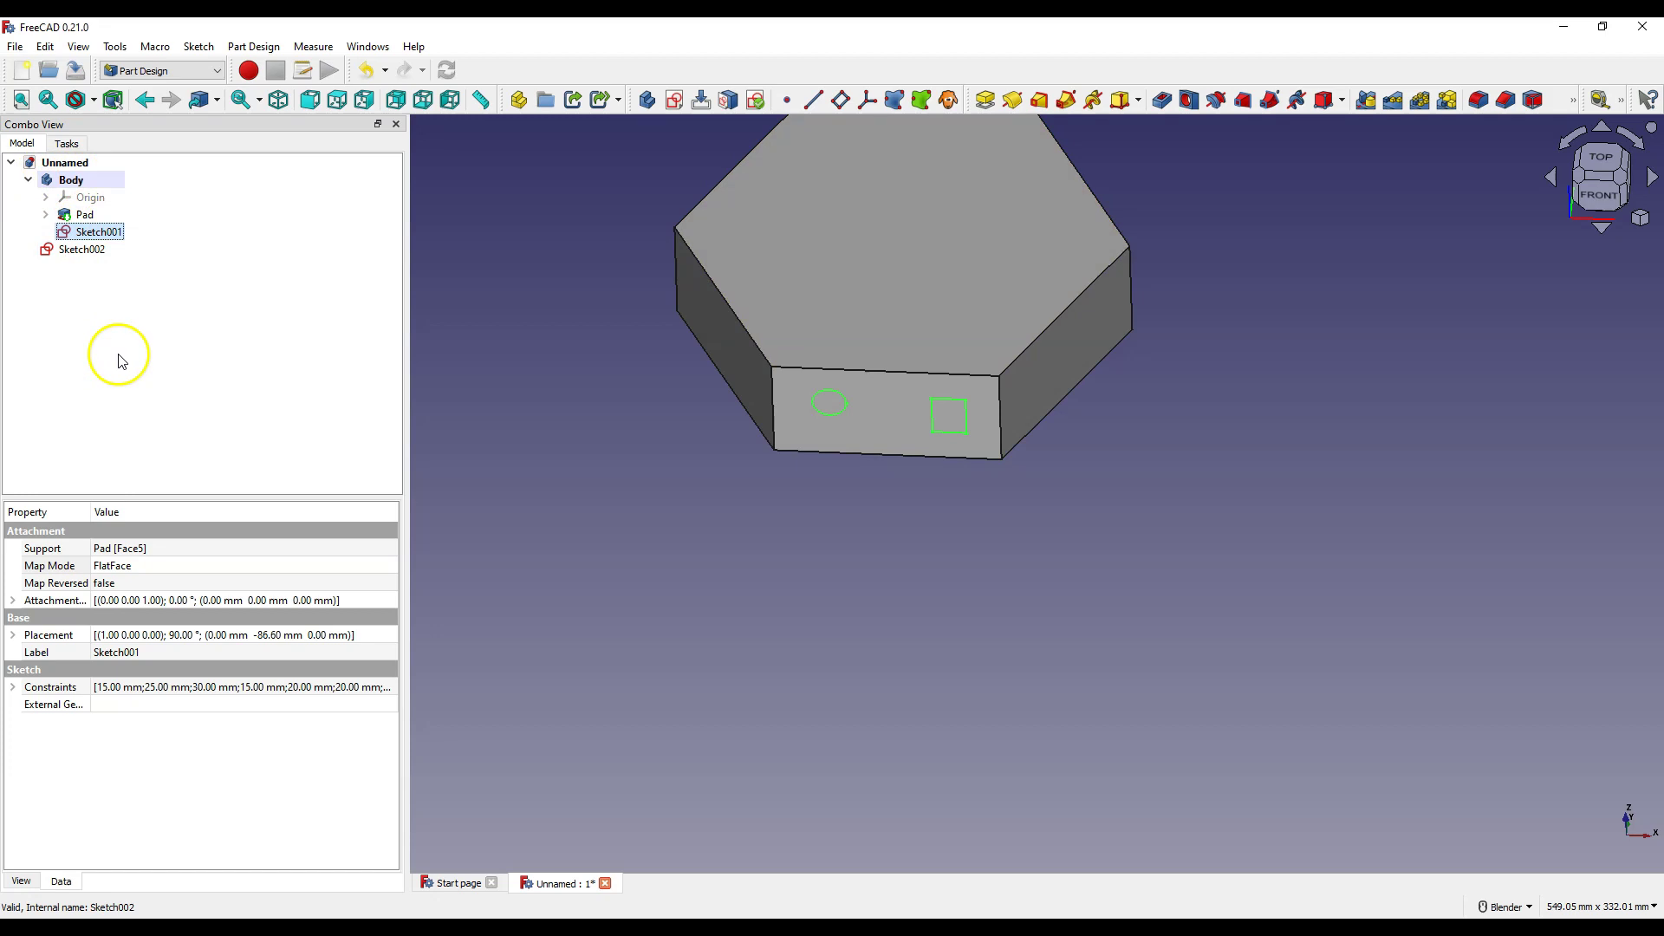
left_click(76, 249)
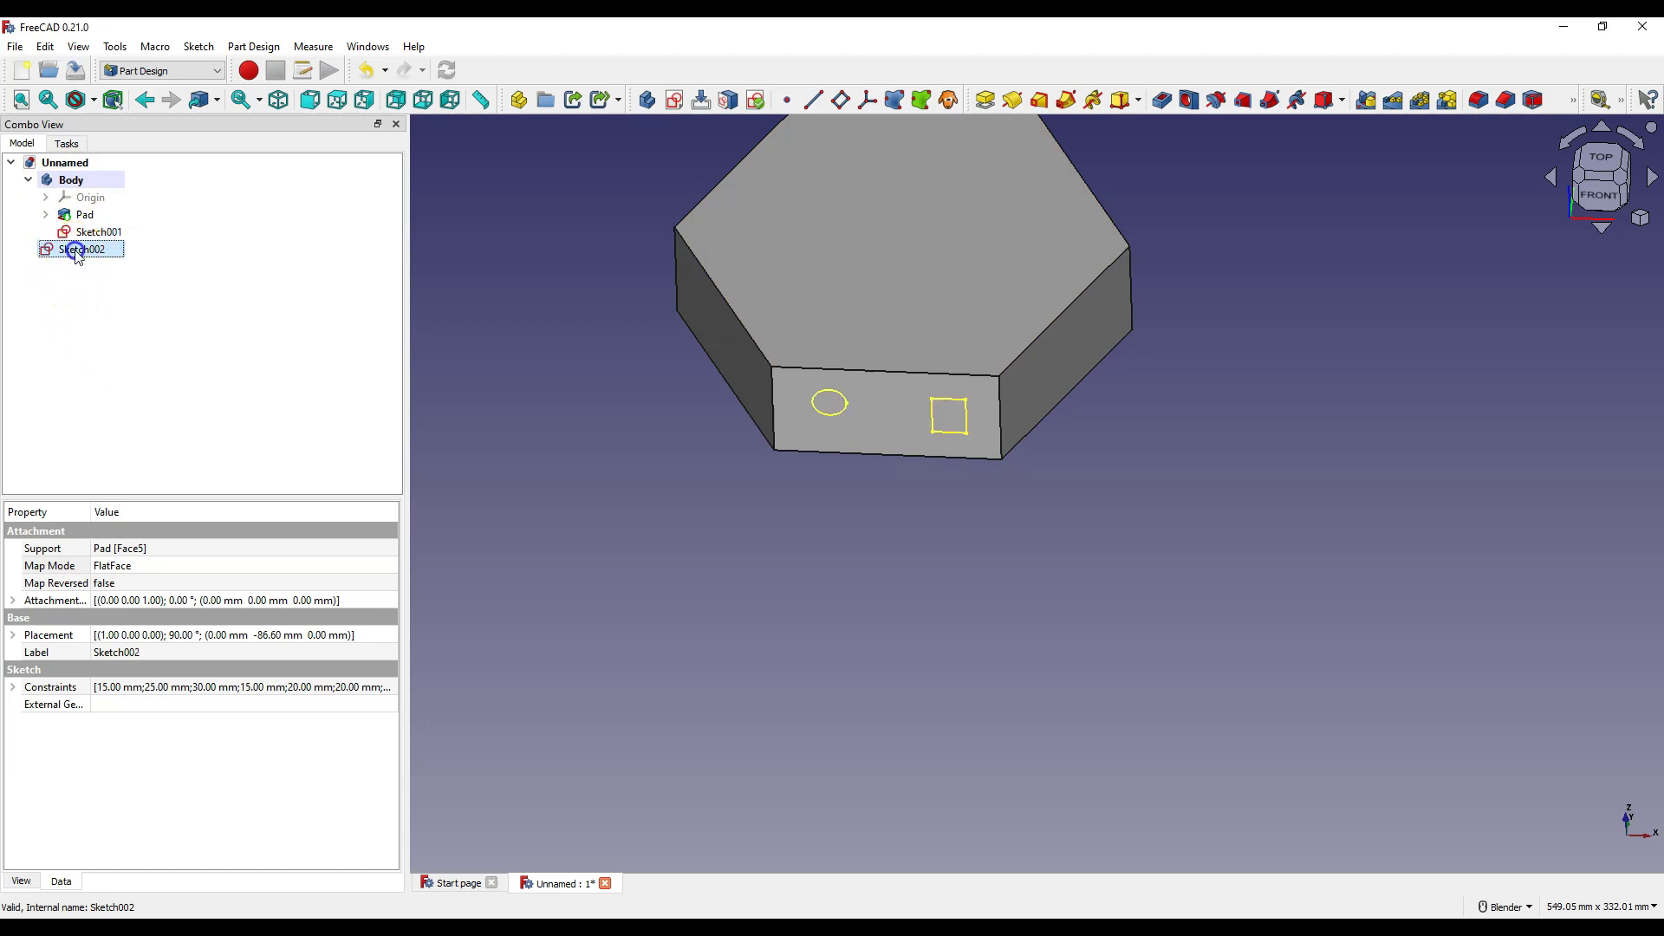
left_click(65, 179)
Open the Attachment panel for Sketch002 through its Map Mode property
left_click(741, 351)
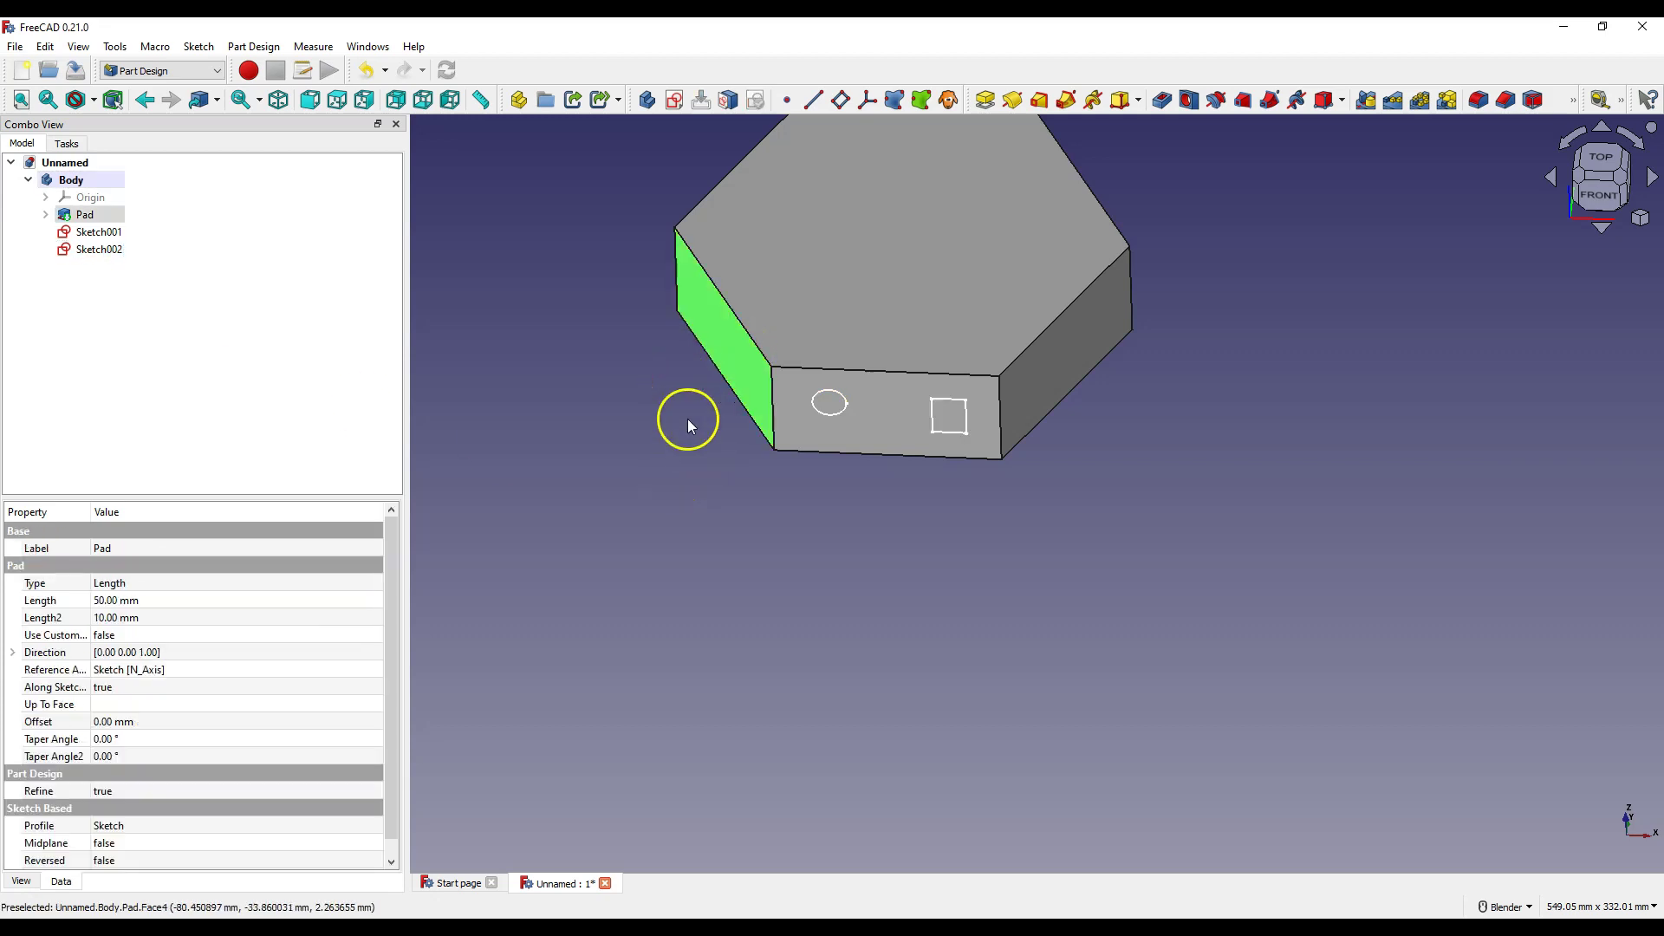
left_click(227, 345)
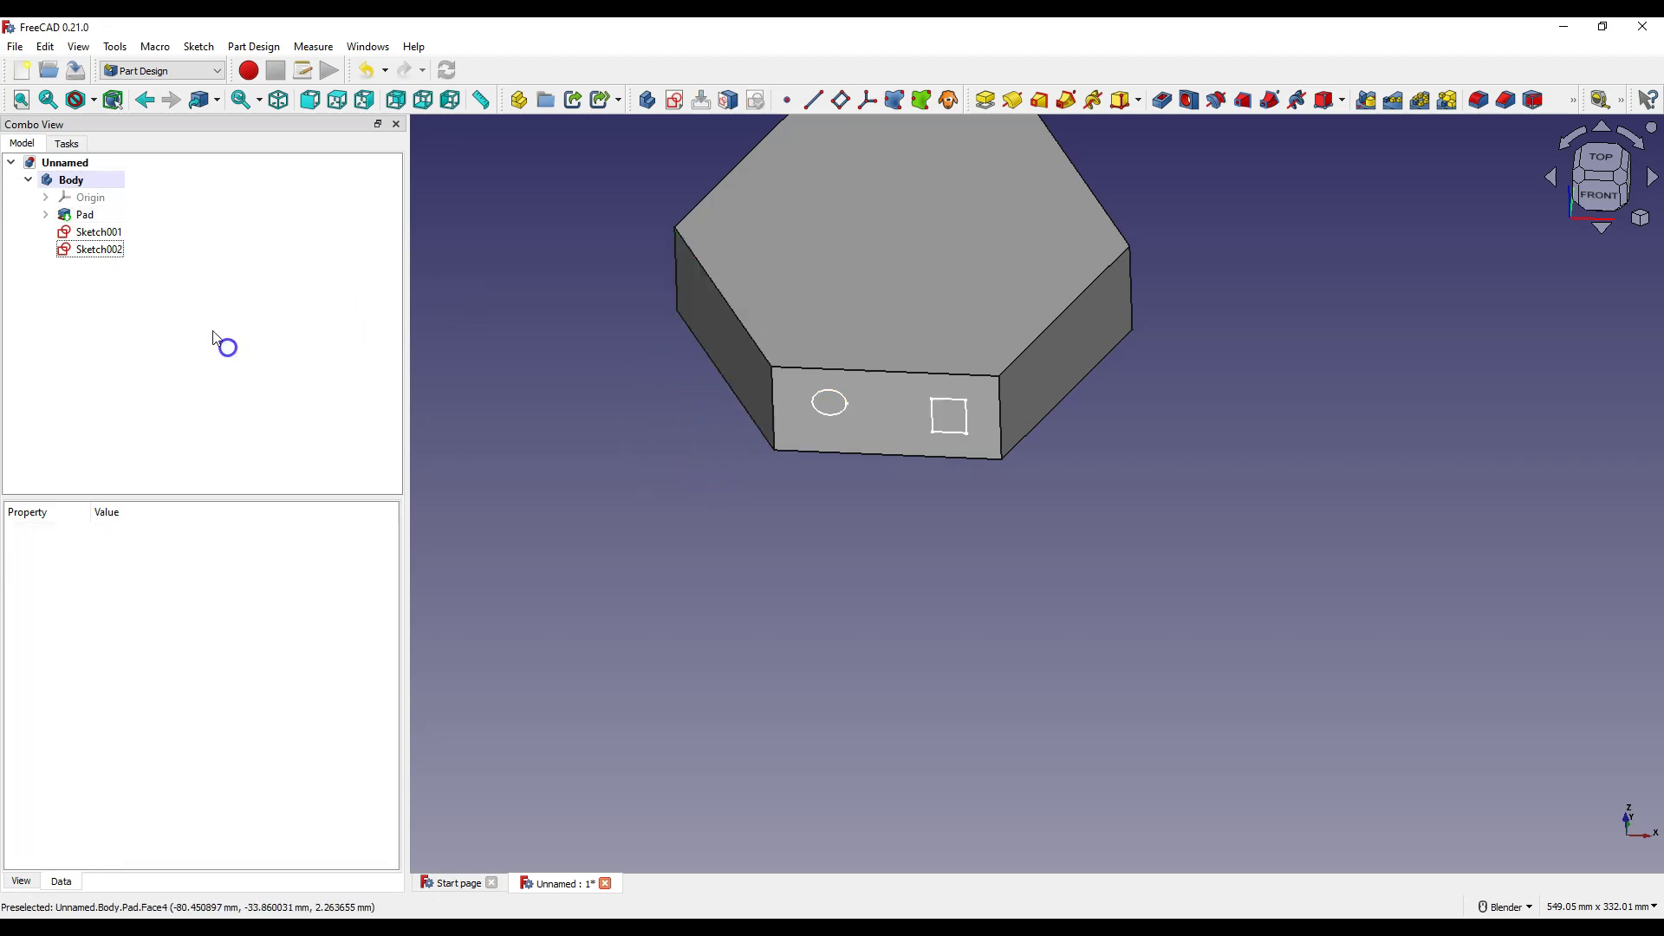
left_click(108, 256)
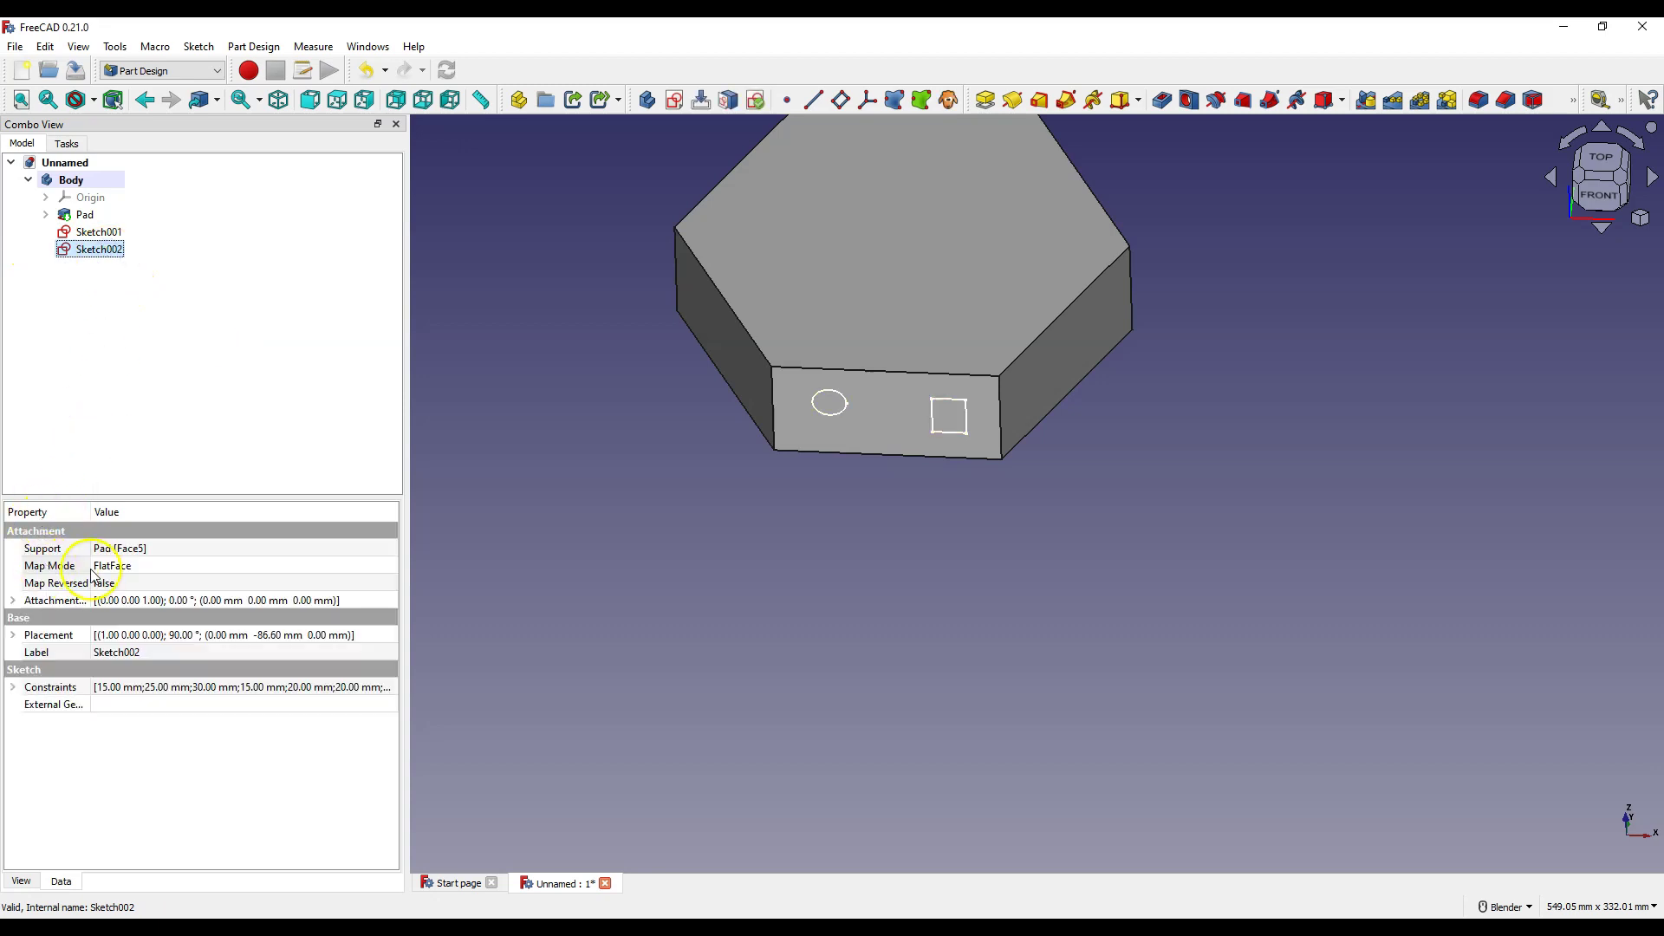
left_click(238, 565)
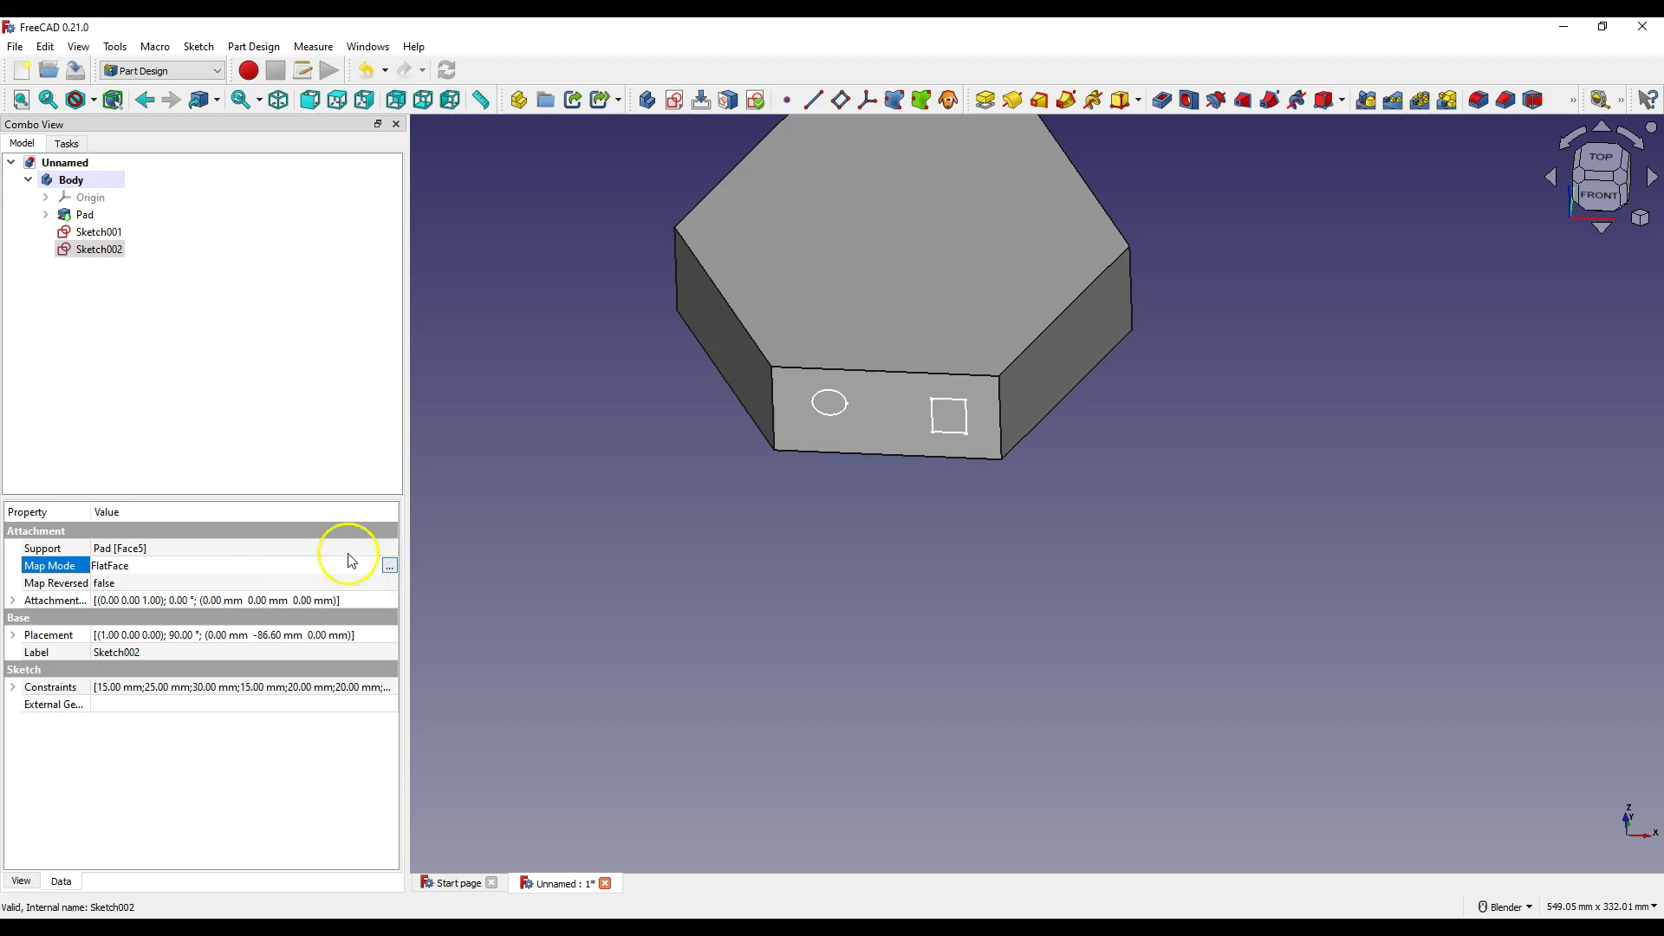
left_click(67, 566)
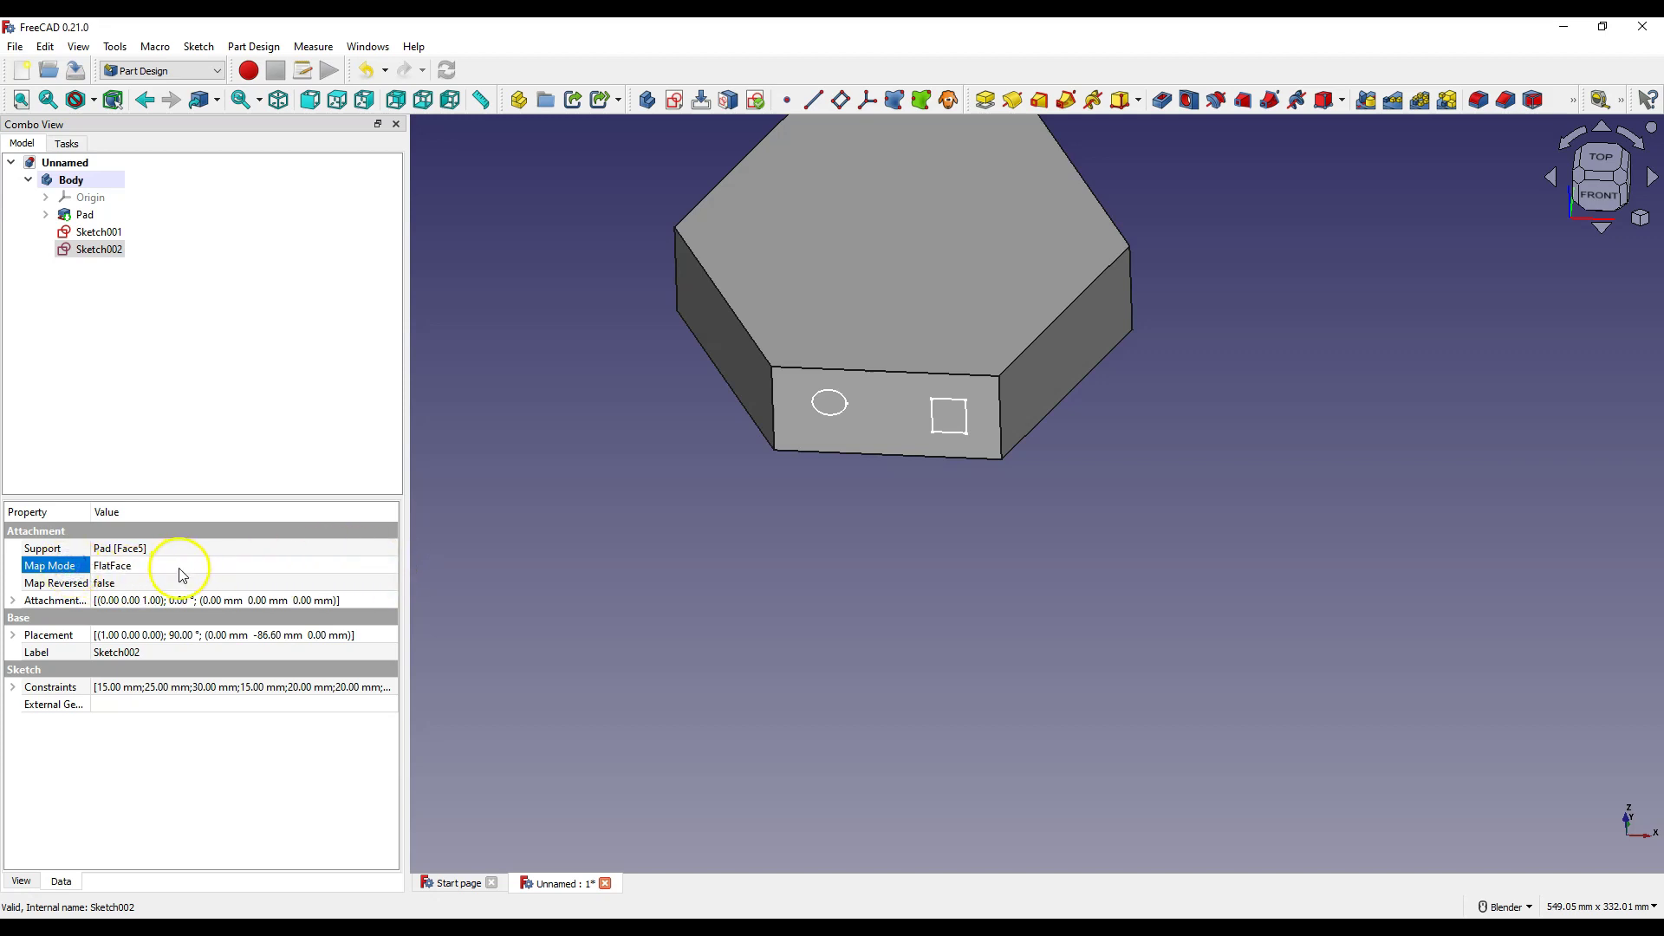
left_click(179, 567)
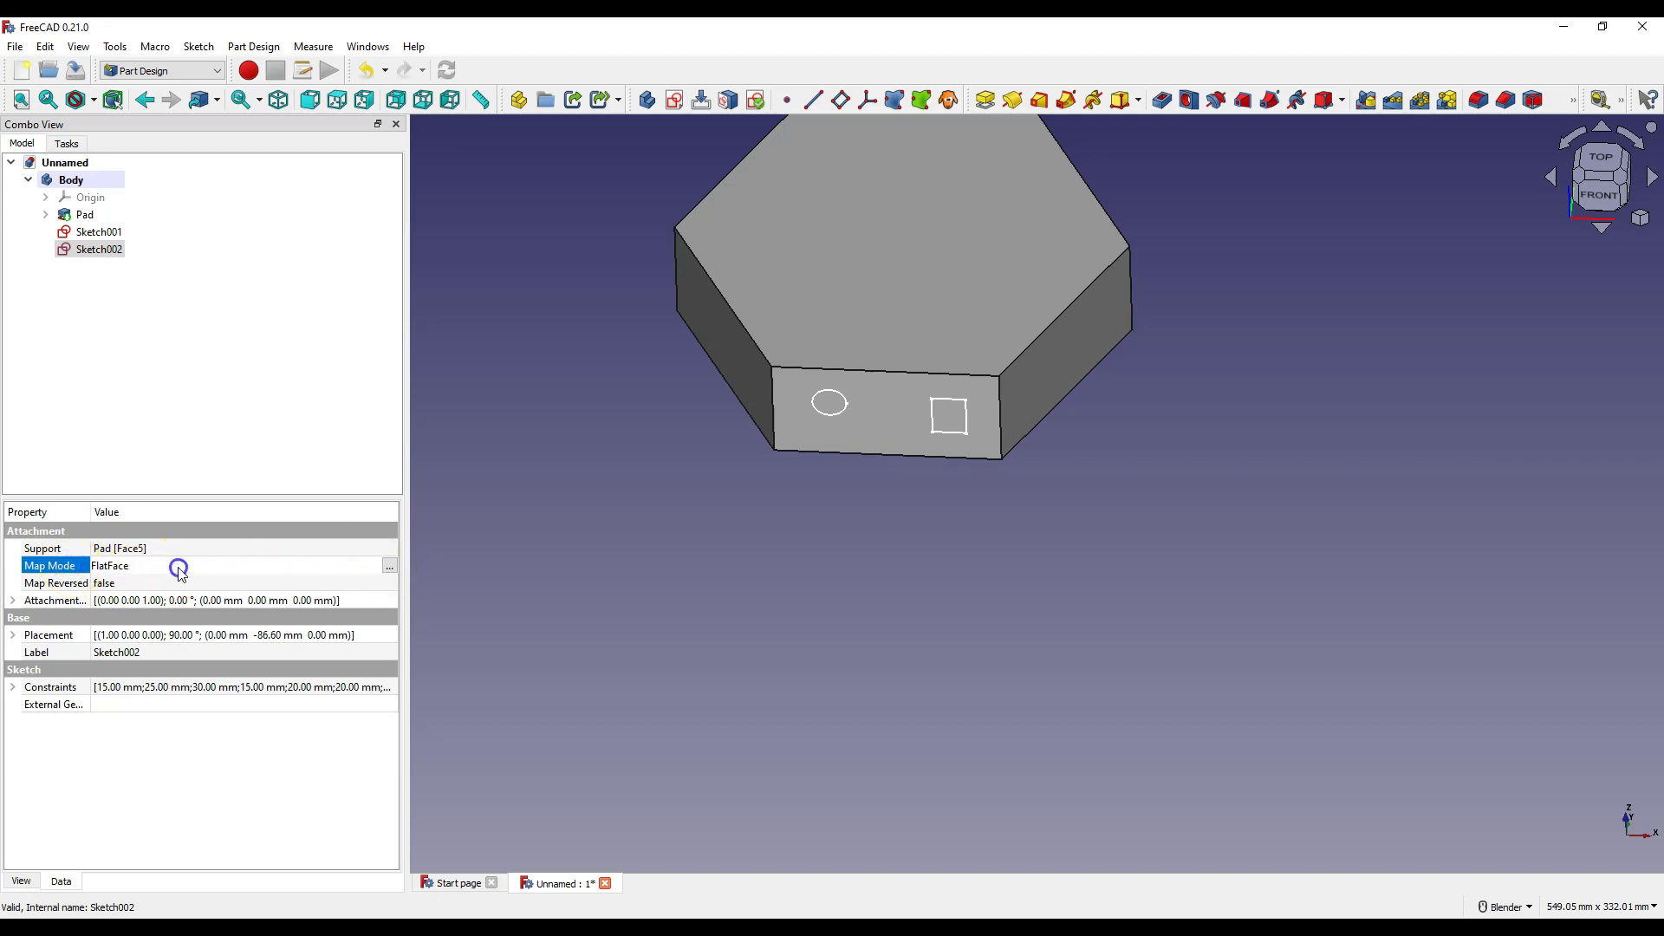
left_click(390, 566)
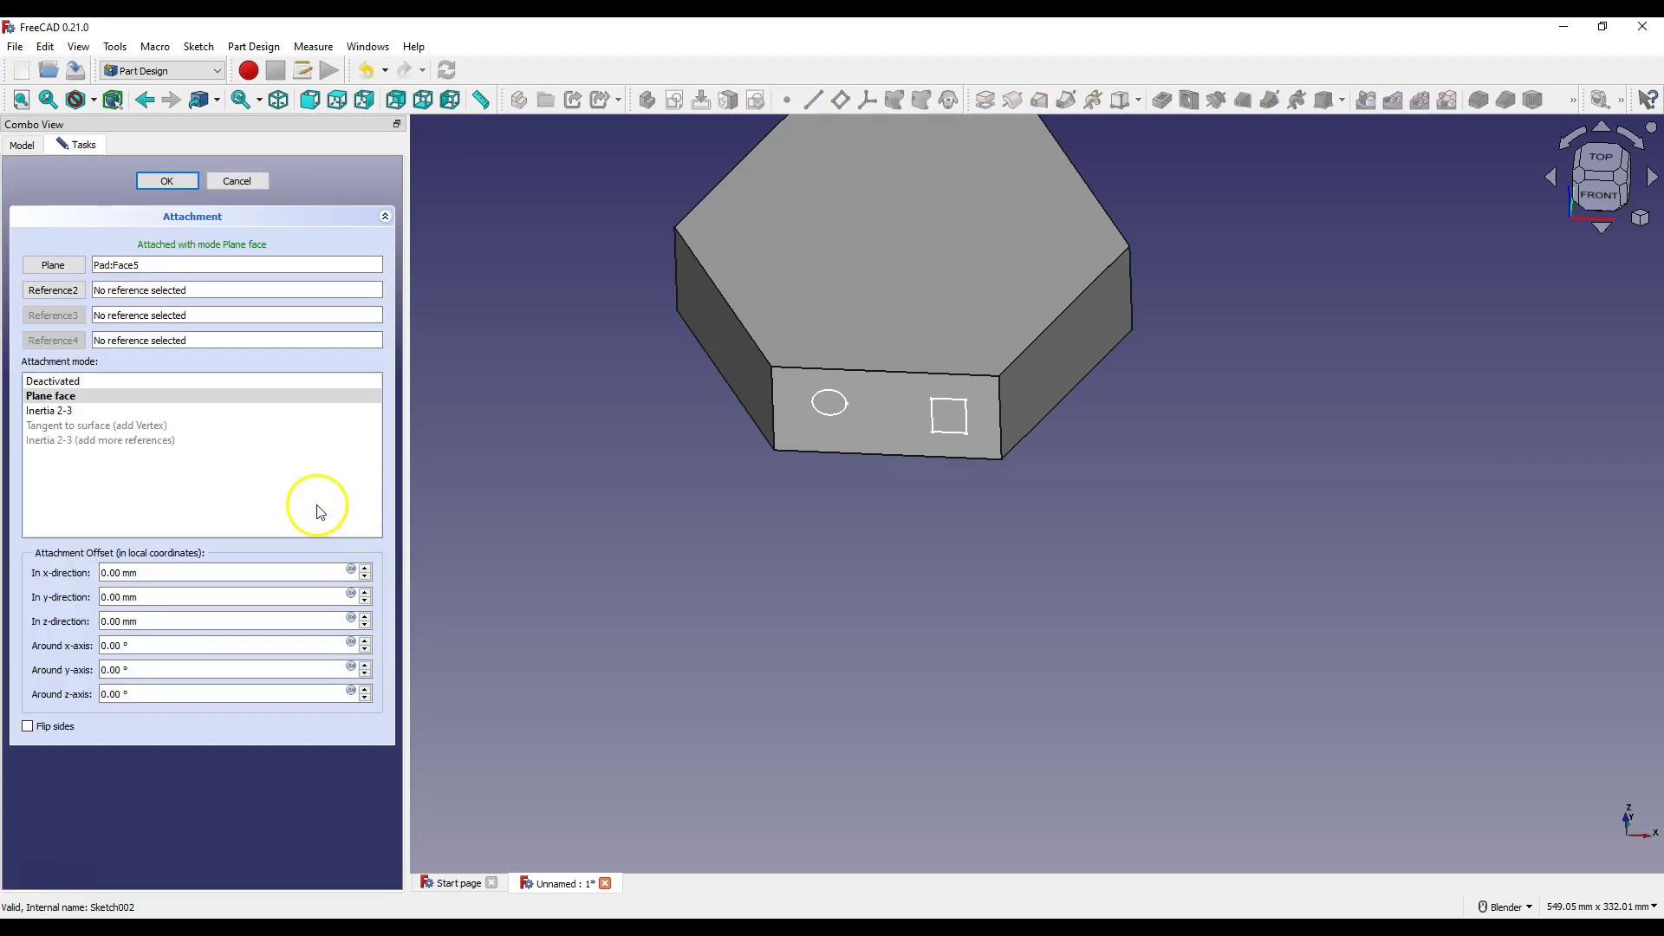
Reattach Sketch002 as a plane to the prism's left side face (Pad Face4)
left_click(50, 268)
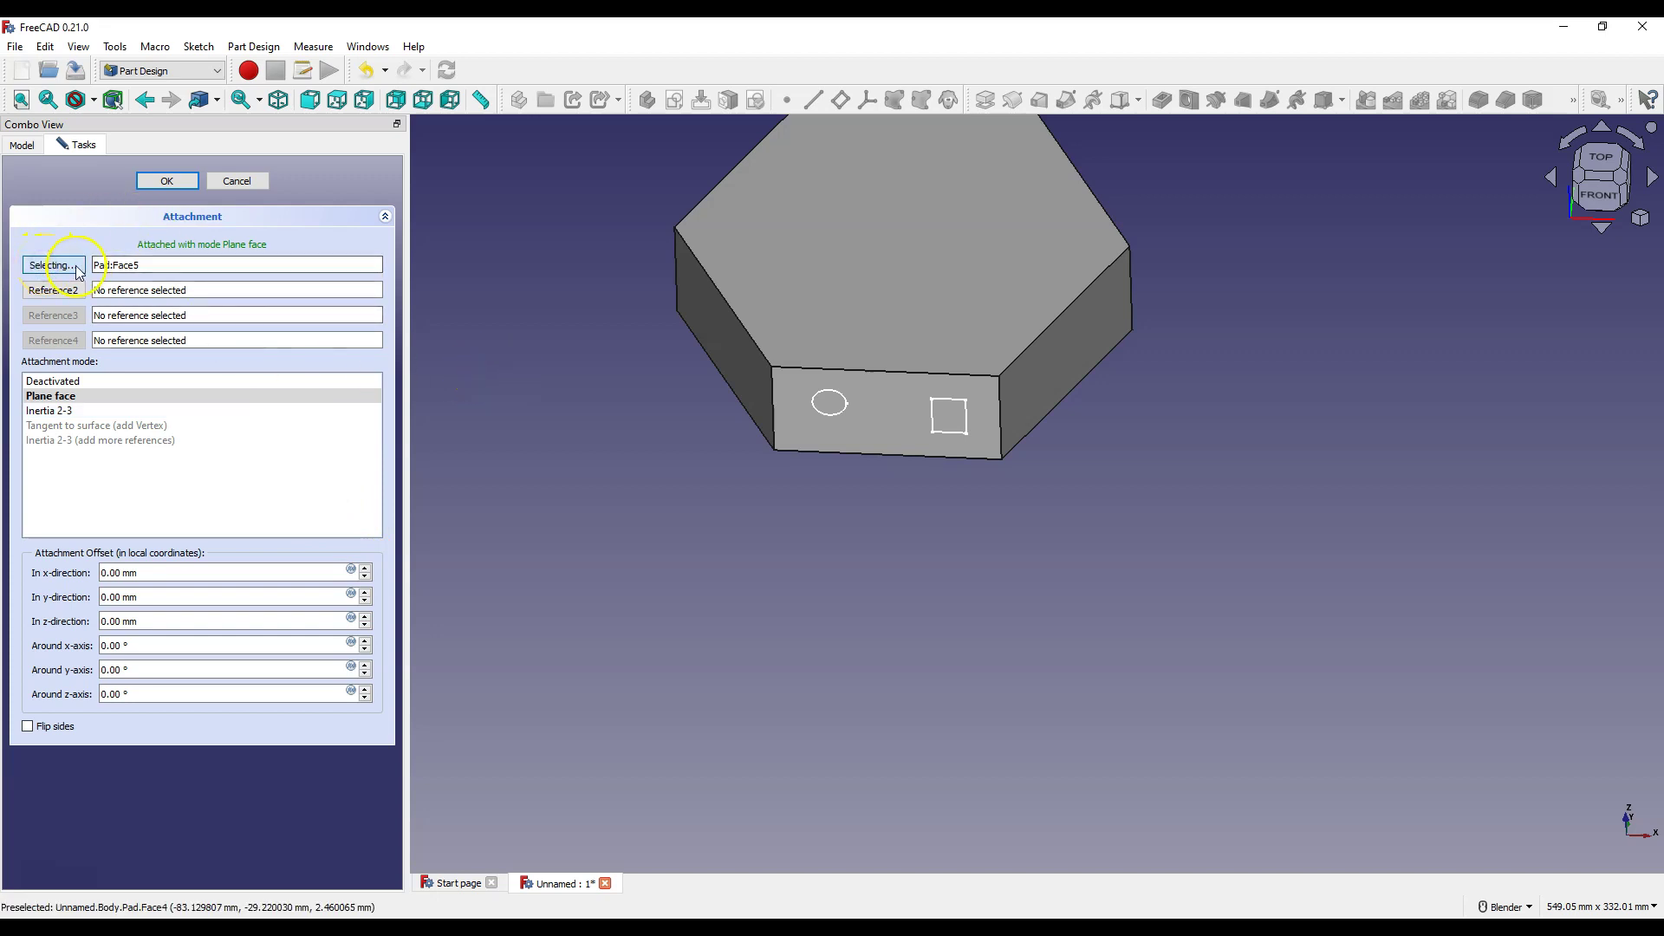
left_click(703, 334)
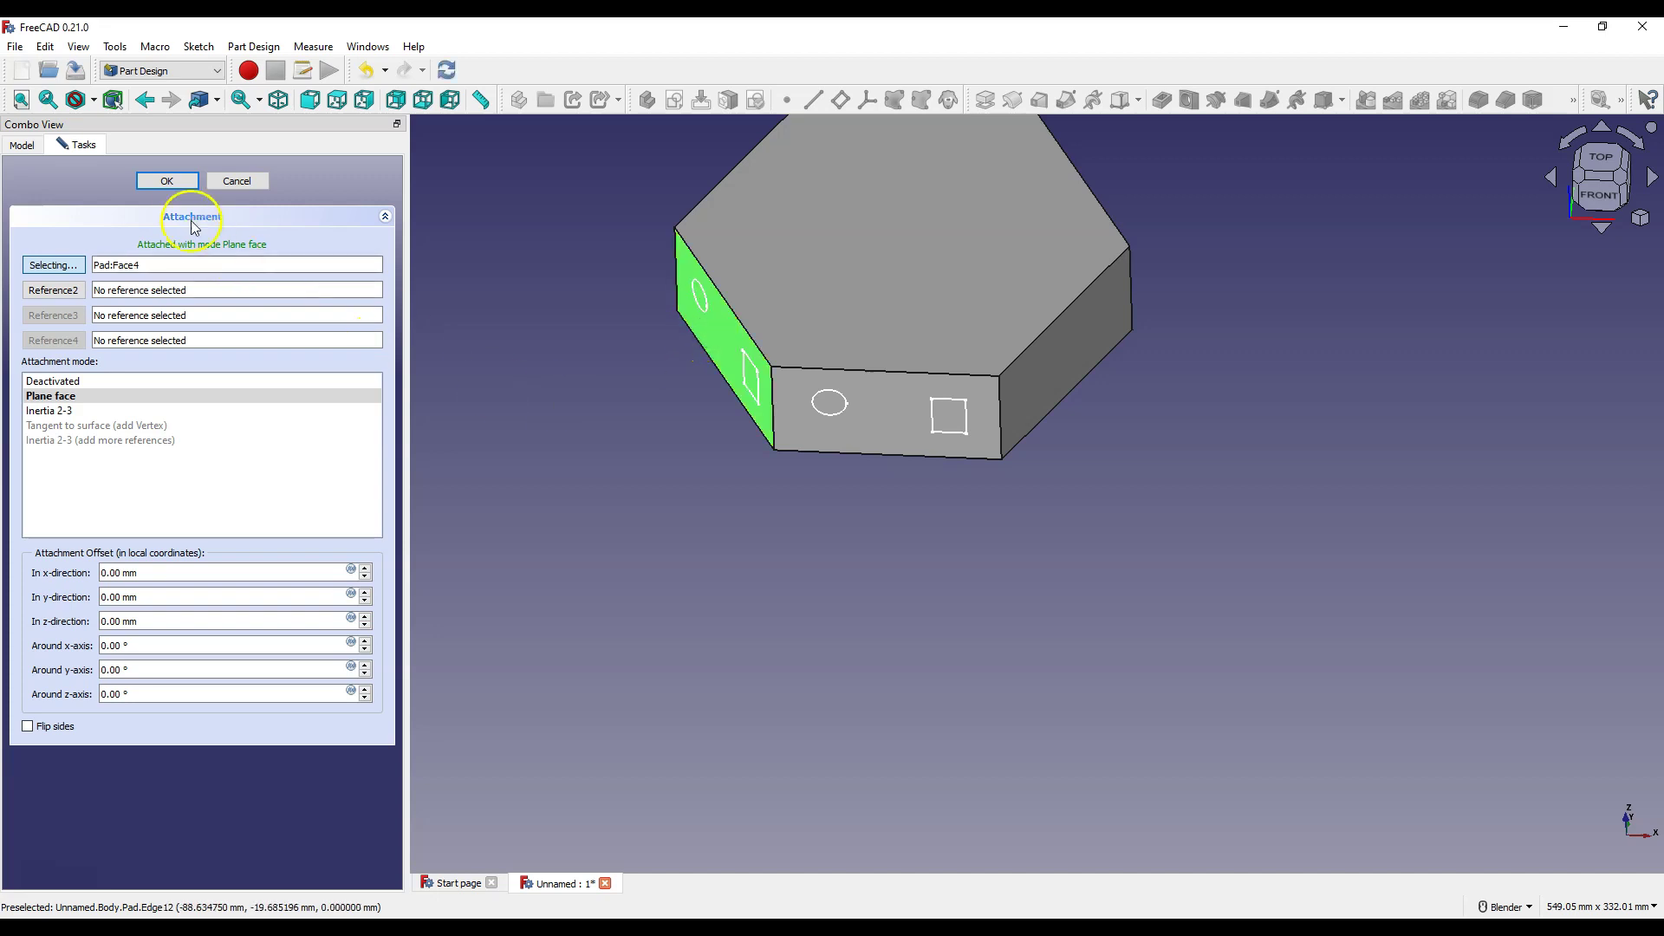
left_click(170, 181)
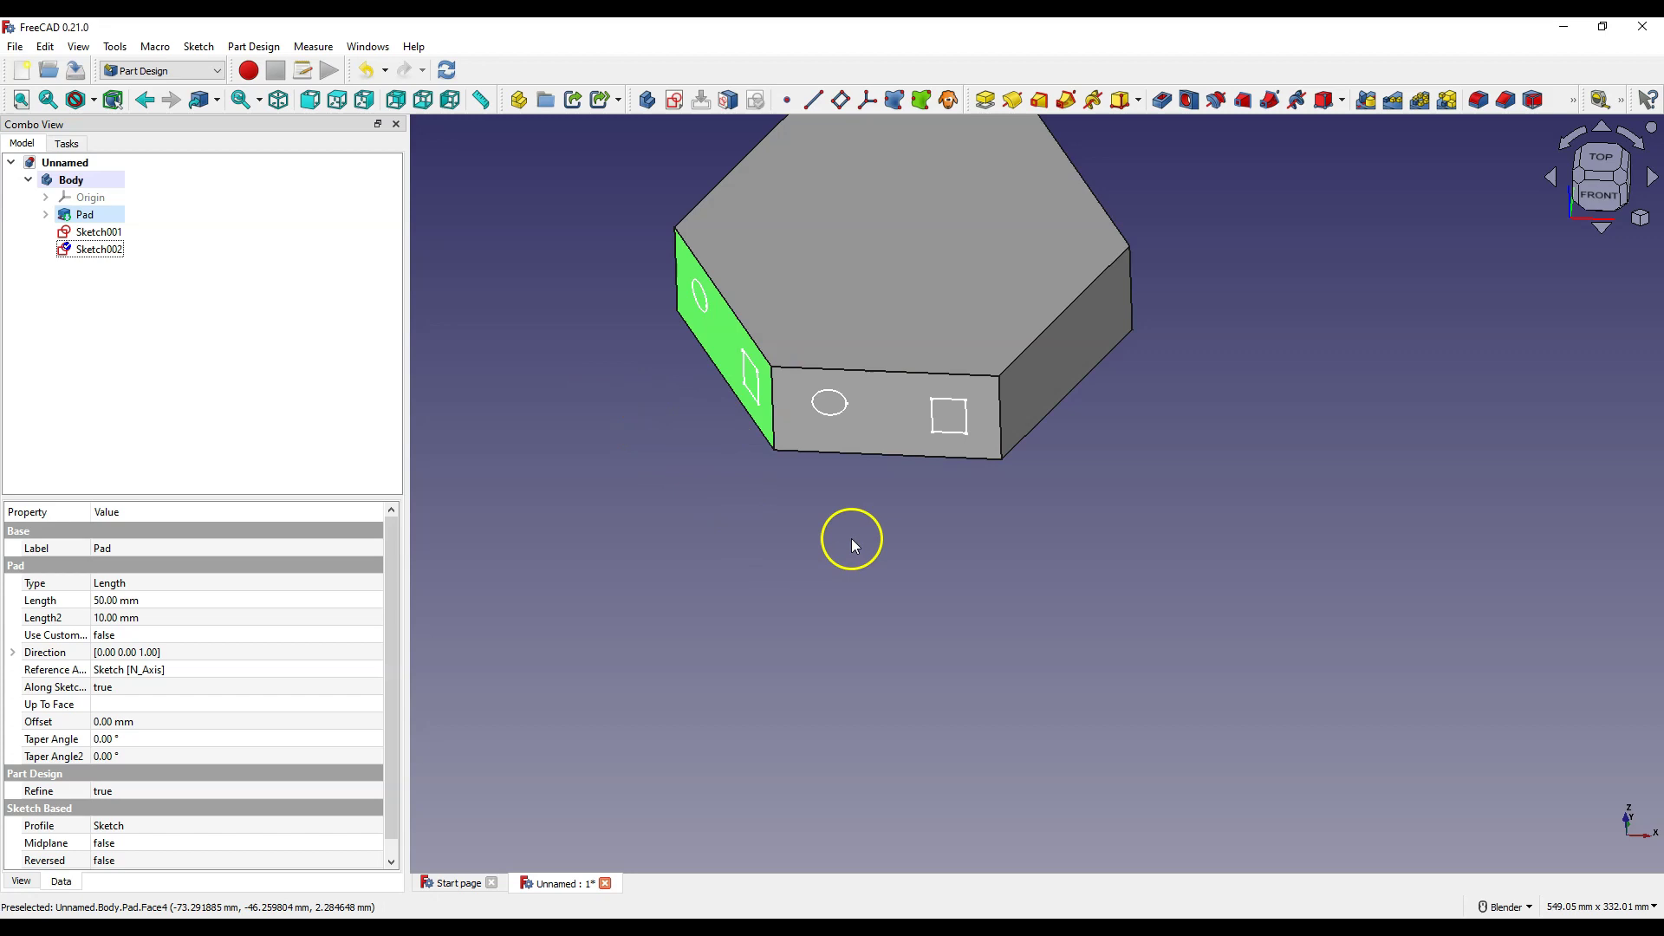
Recompute the model and hide Sketch002
left_click(446, 71)
left_click(471, 298)
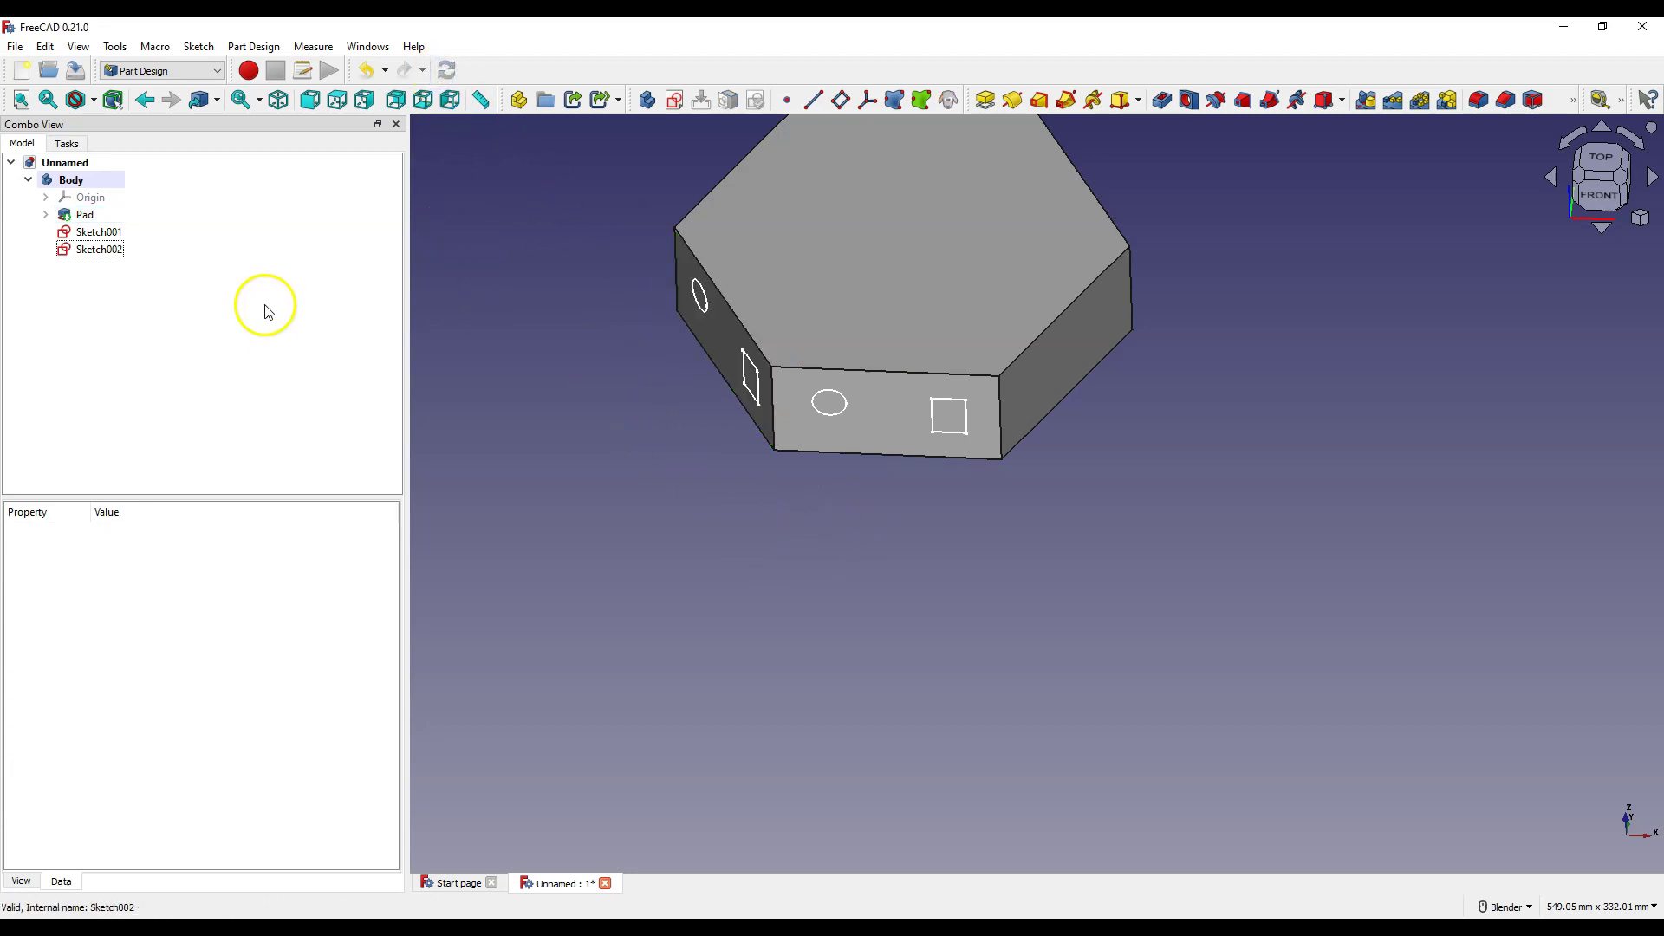
left_click(99, 250)
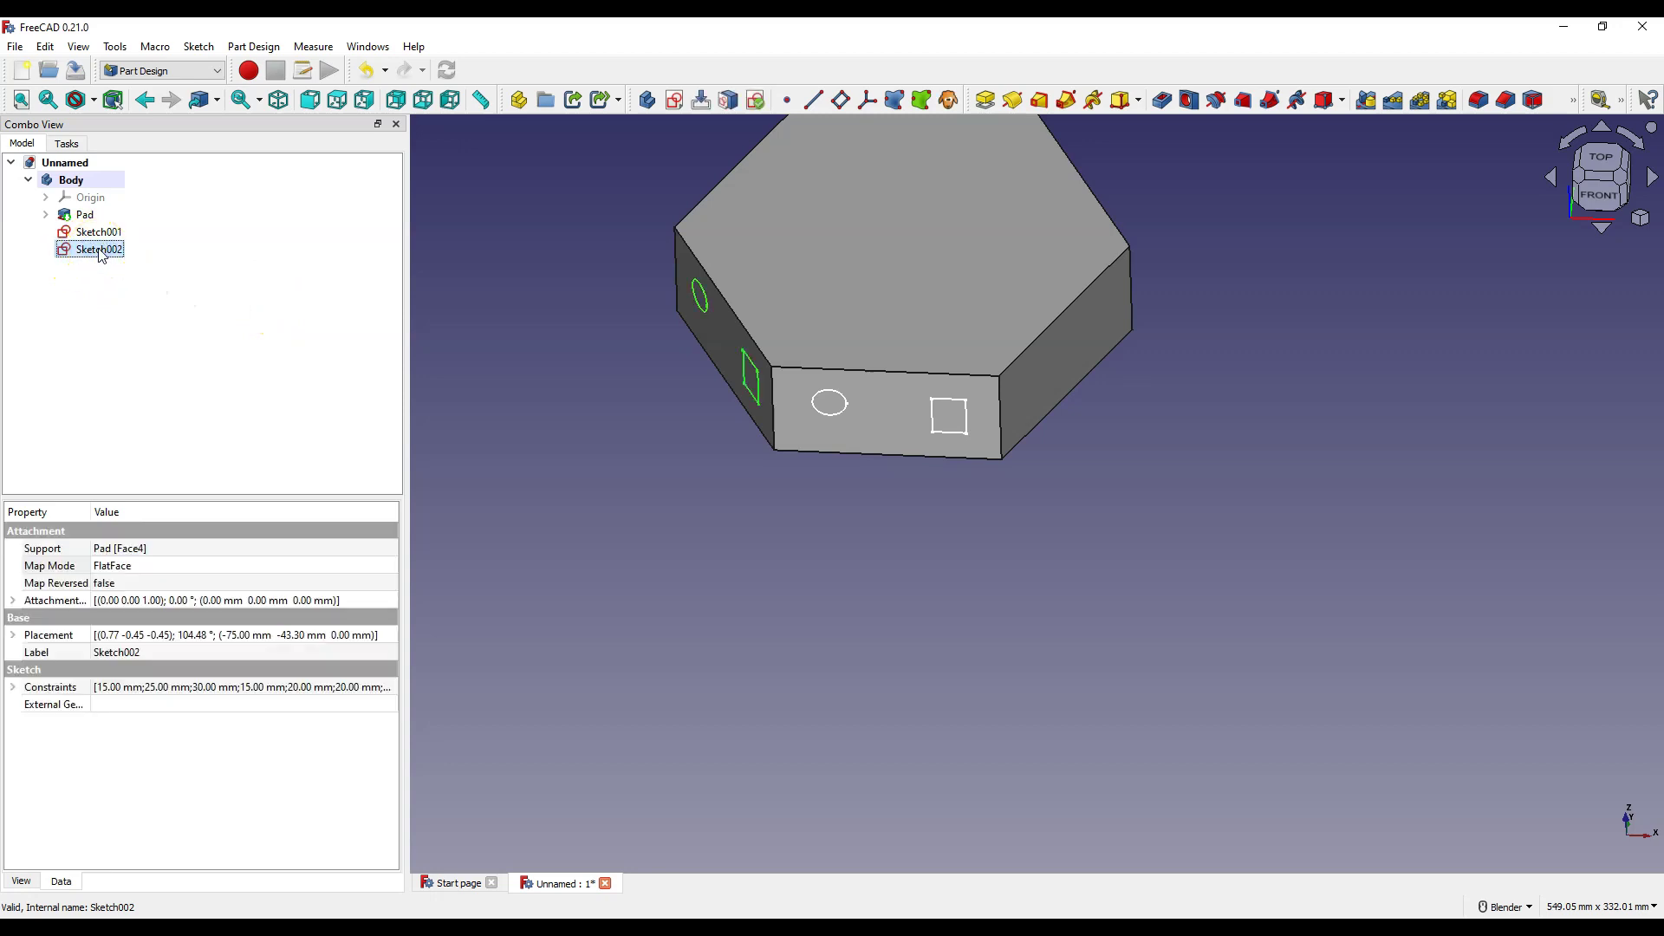
left_click(103, 253)
key("space")
Select the prism's right side face
left_click(430, 319)
mouse_move(494, 327)
left_mouse_down()
mouse_move(1089, 375)
mouse_move(1059, 358)
left_mouse_up()
left_click(1060, 354)
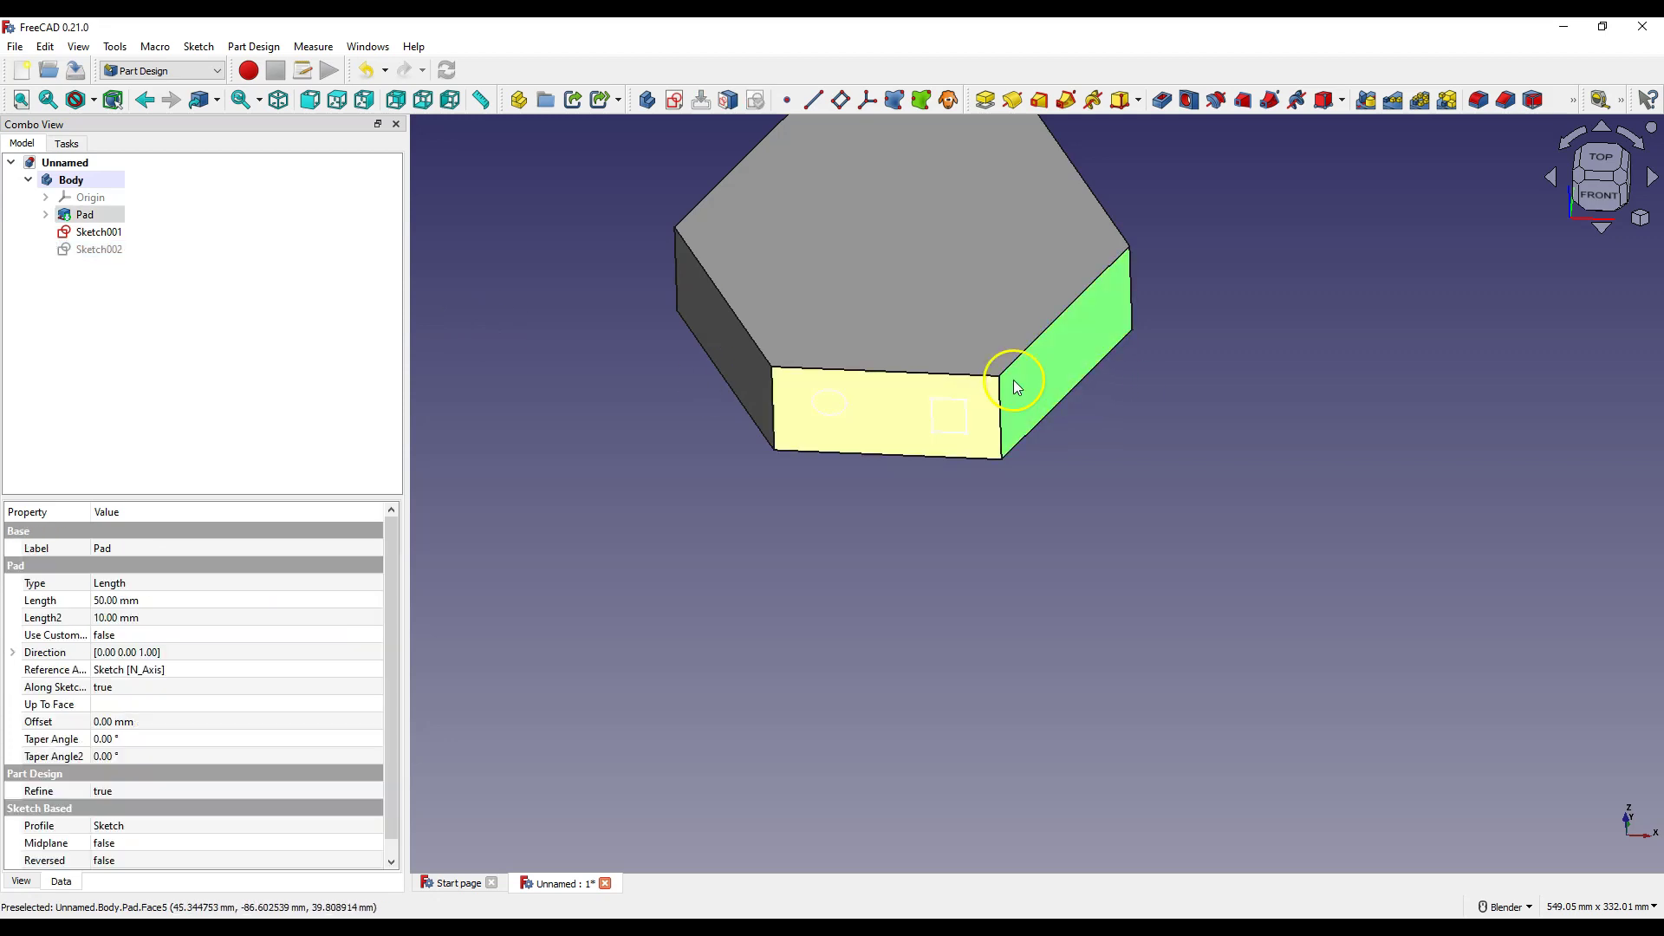
Sketch on the right face, carbon-copying Sketch001's circle and square fully constrained
left_click(678, 106)
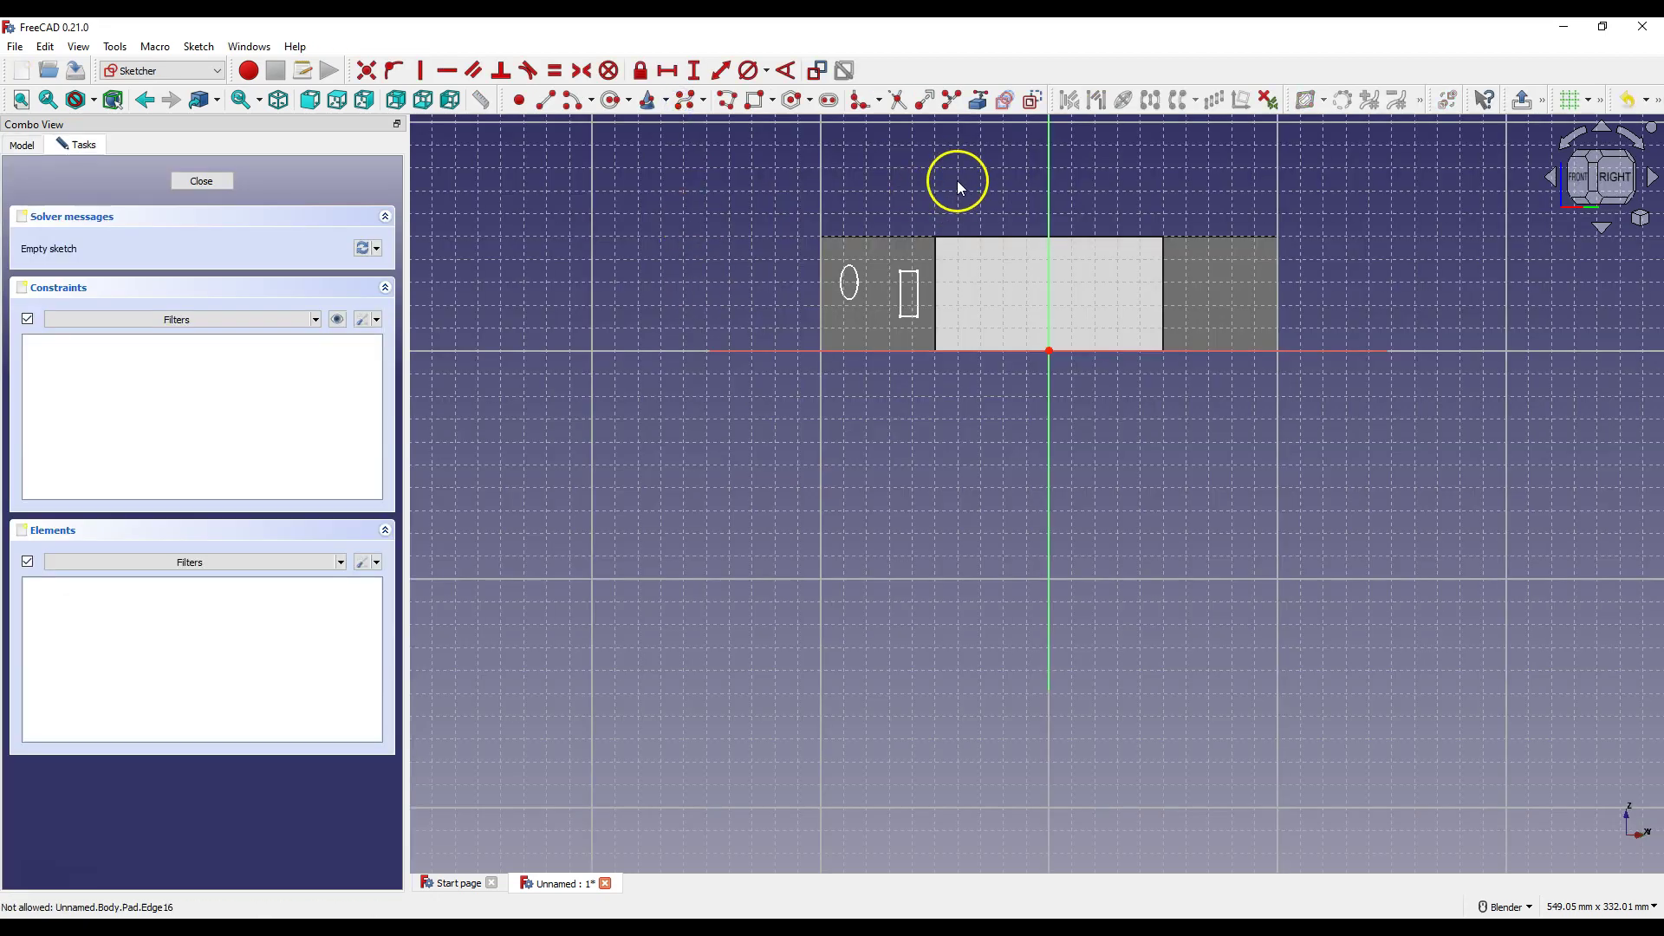
left_click(1007, 103)
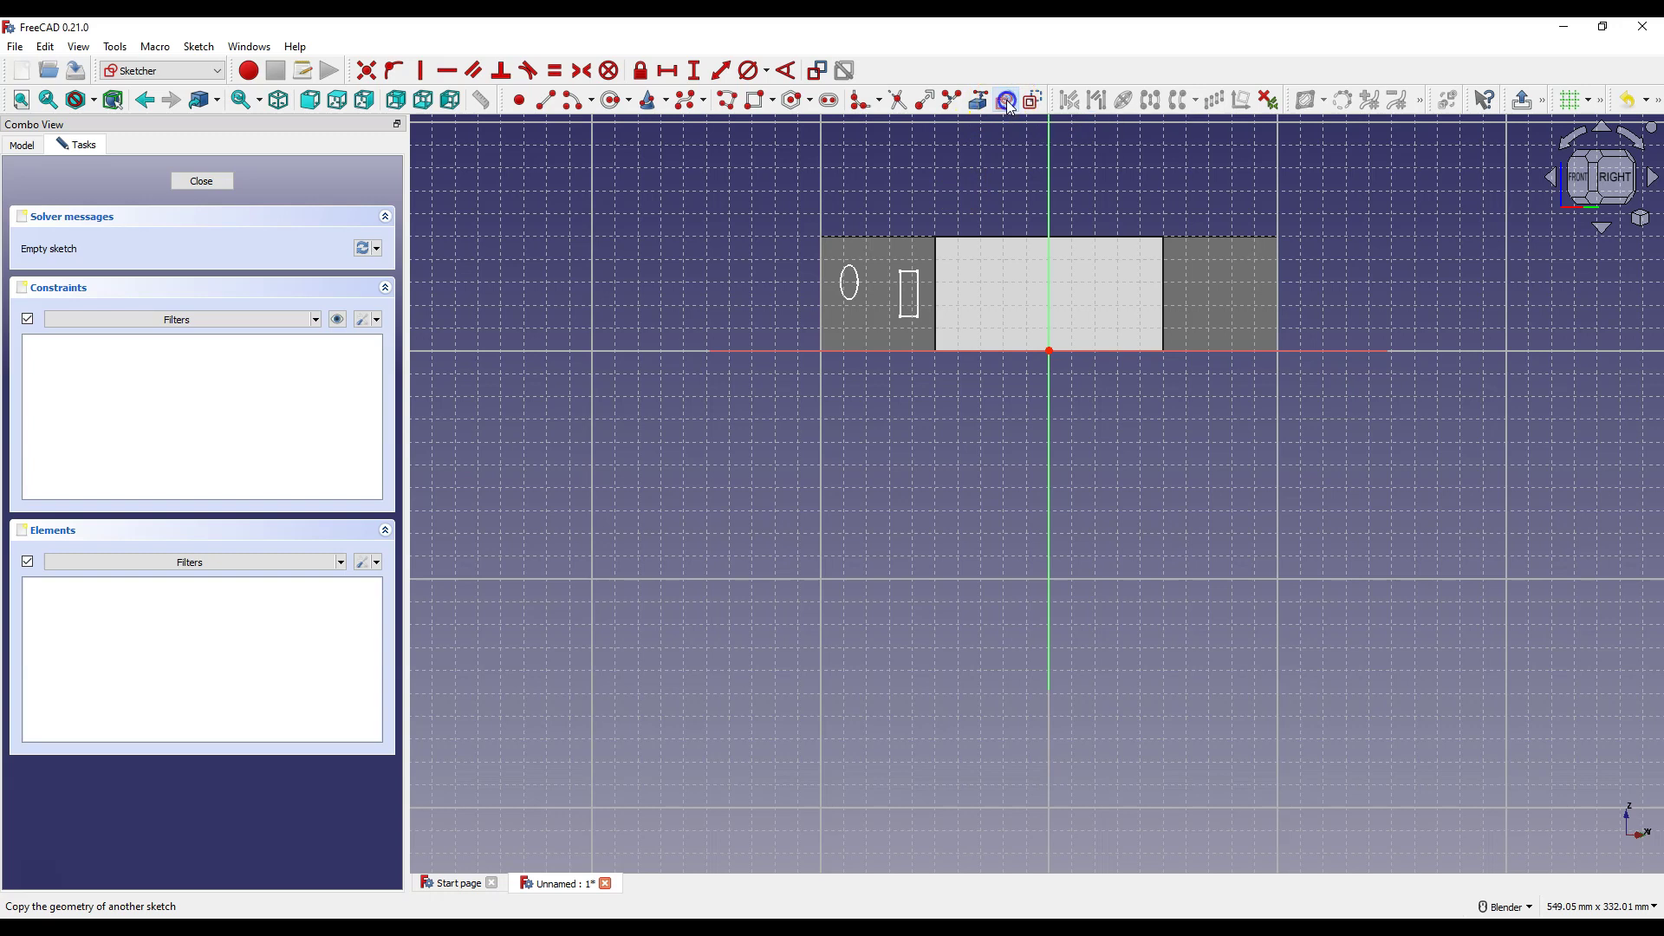
right_click(861, 290)
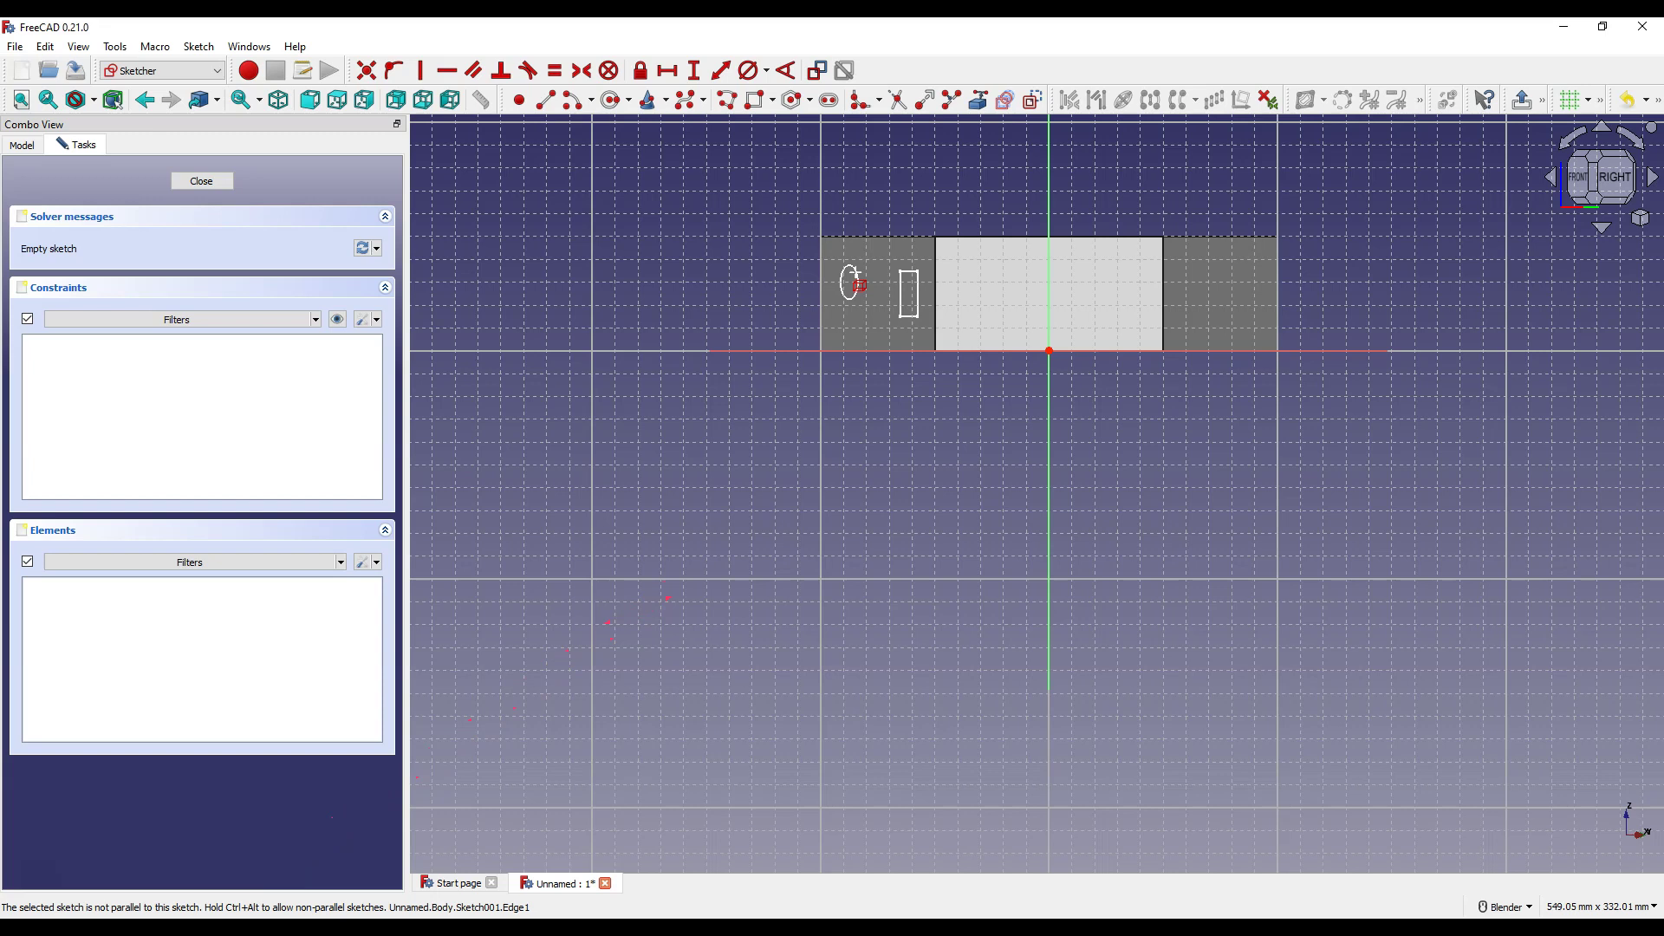
key("Escape")
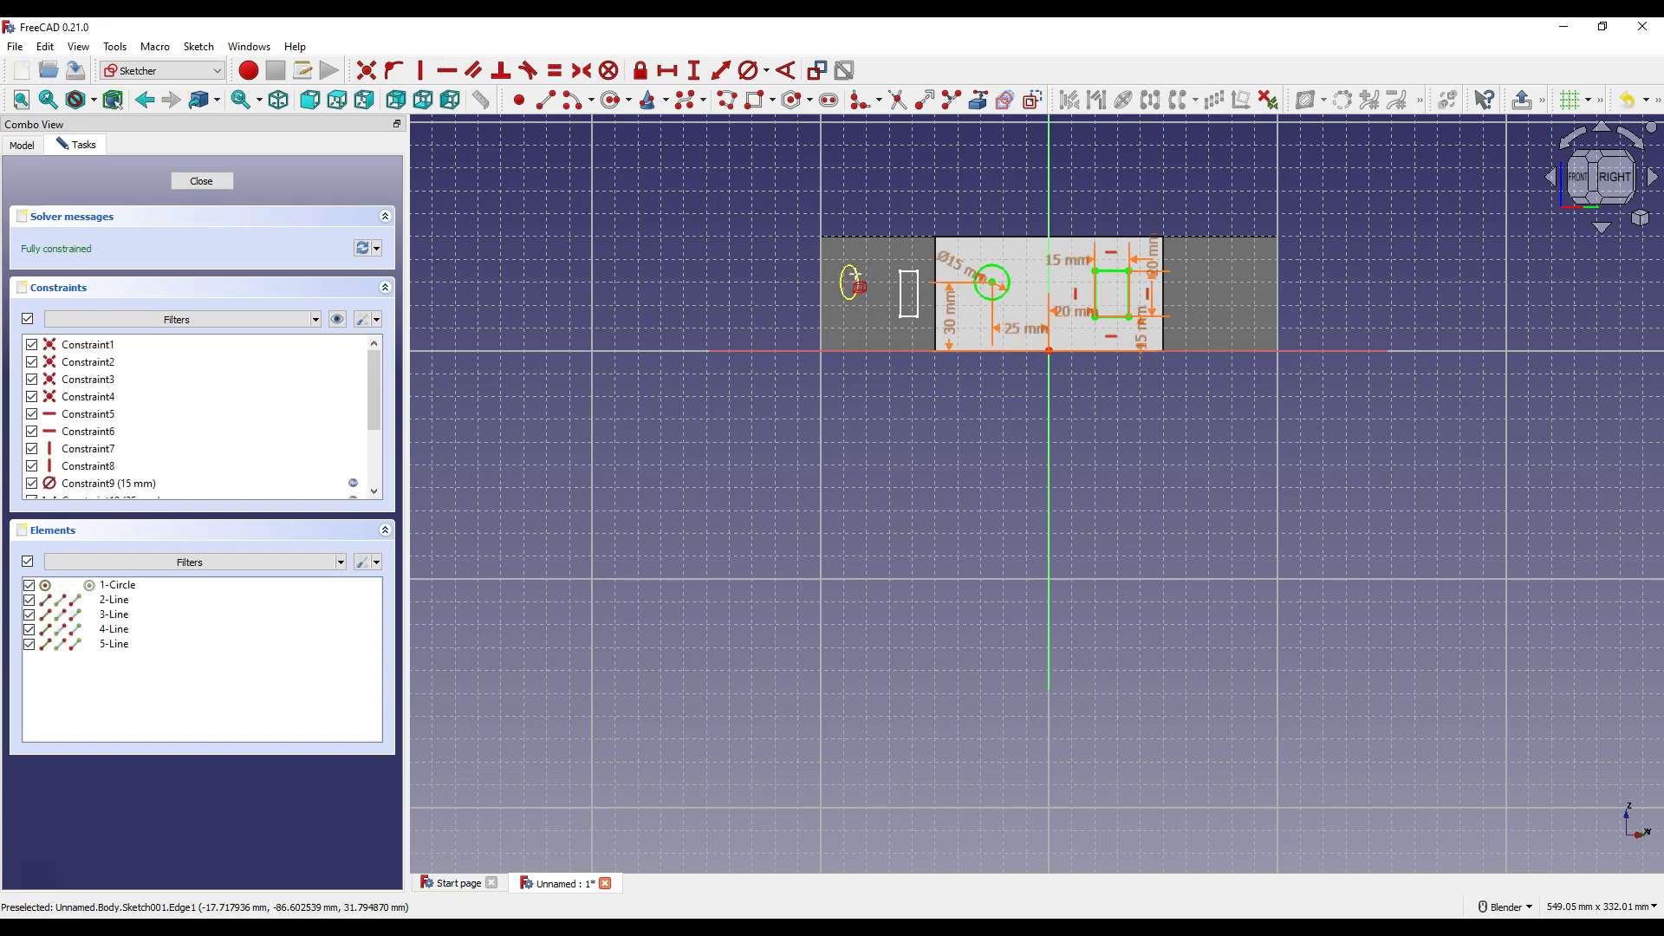
left_click(766, 250)
Close Sketch003 and check the faces holding Sketch001, Sketch002 and Sketch003
left_click(203, 182)
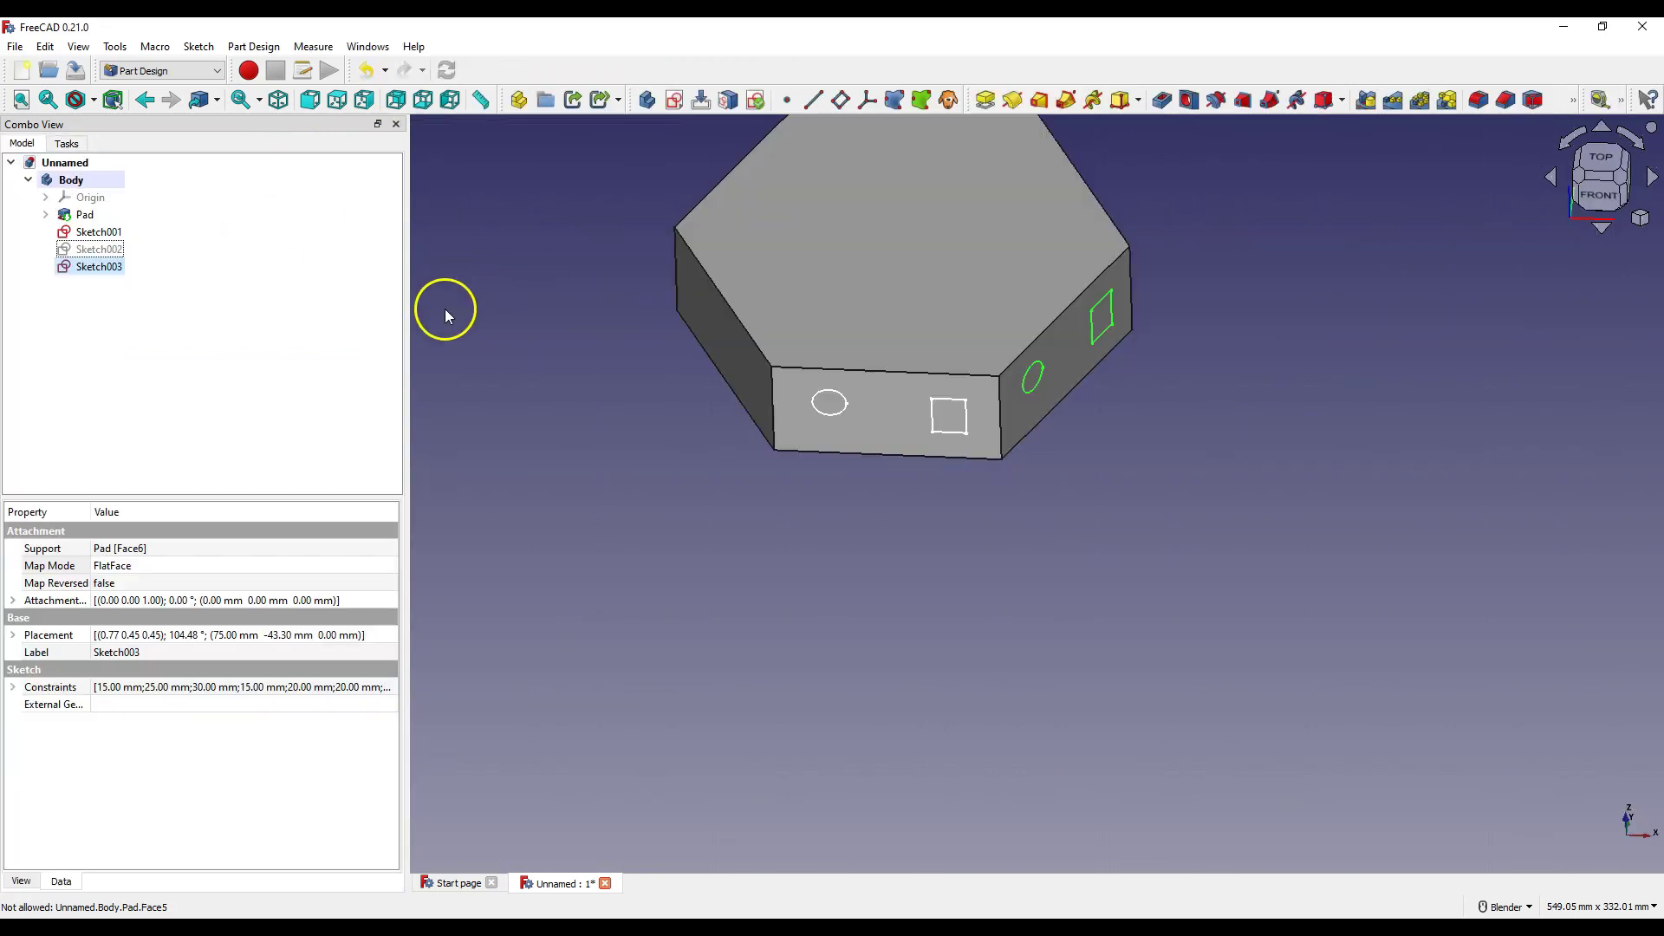
left_click(112, 252)
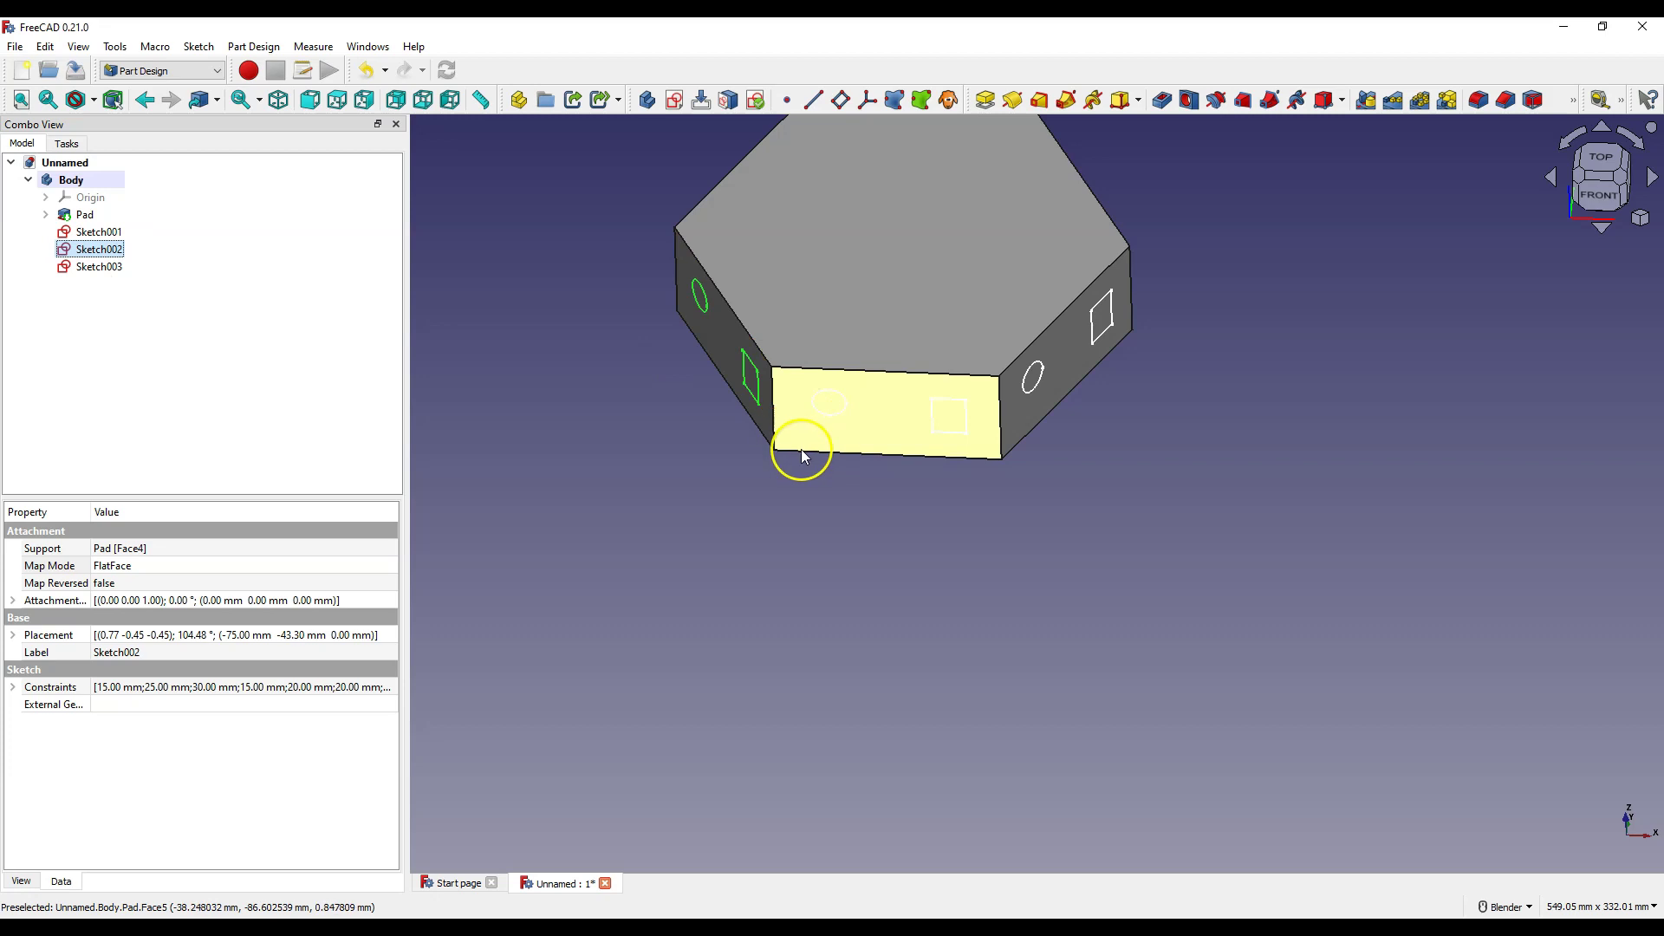
left_click(729, 403)
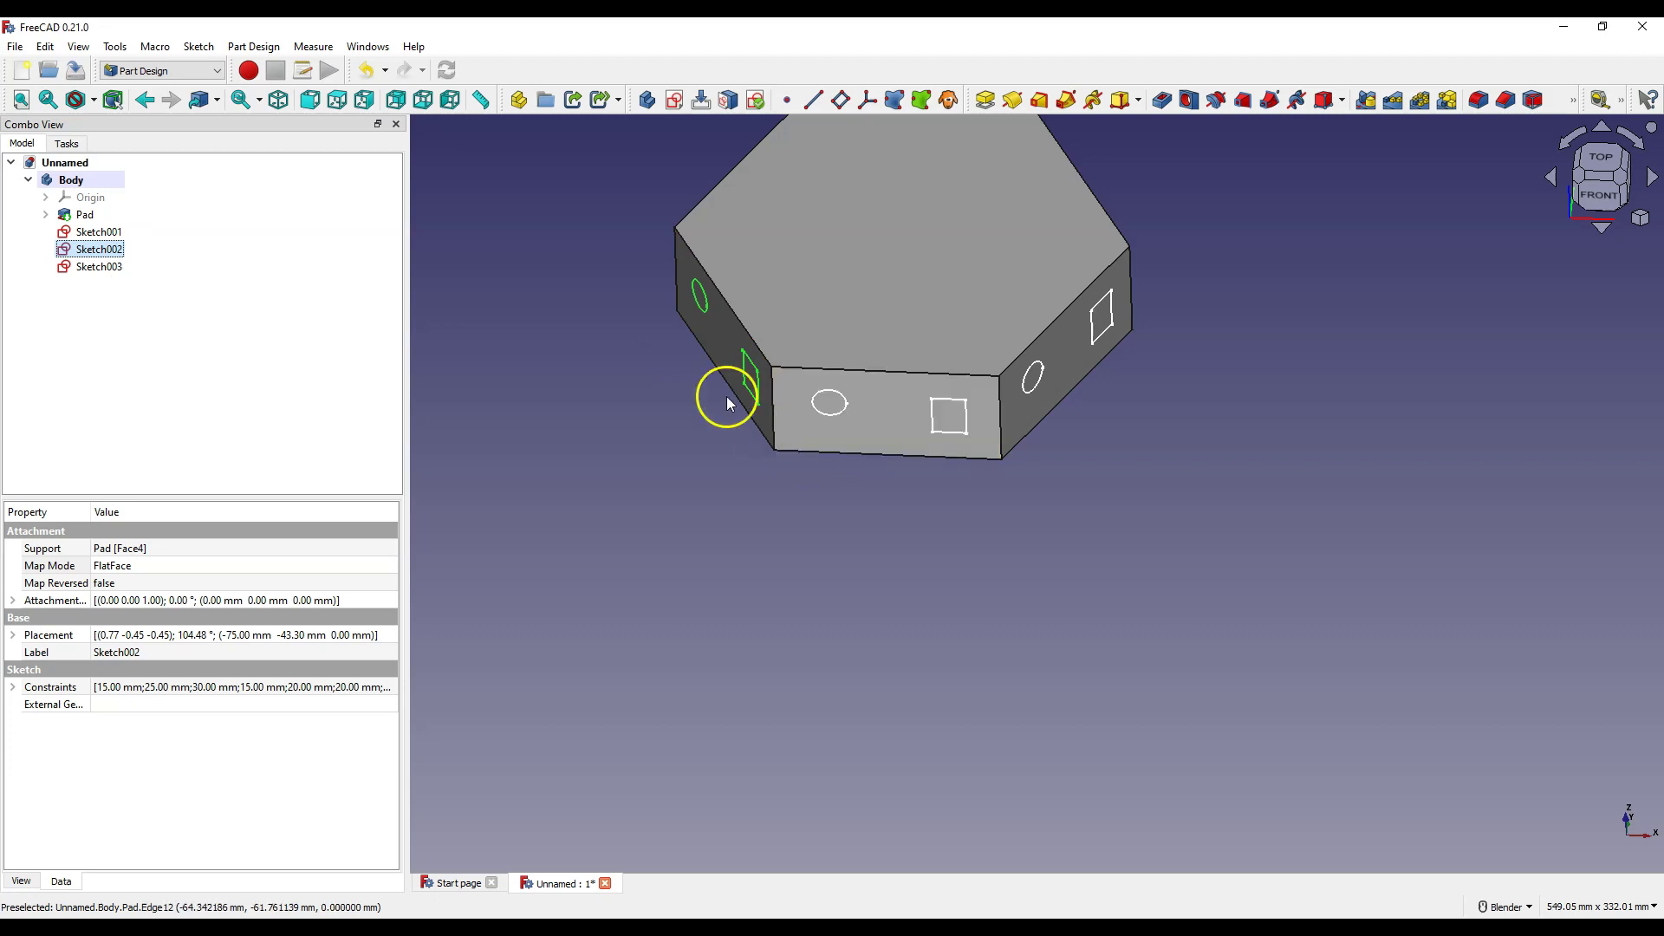
left_click(97, 232)
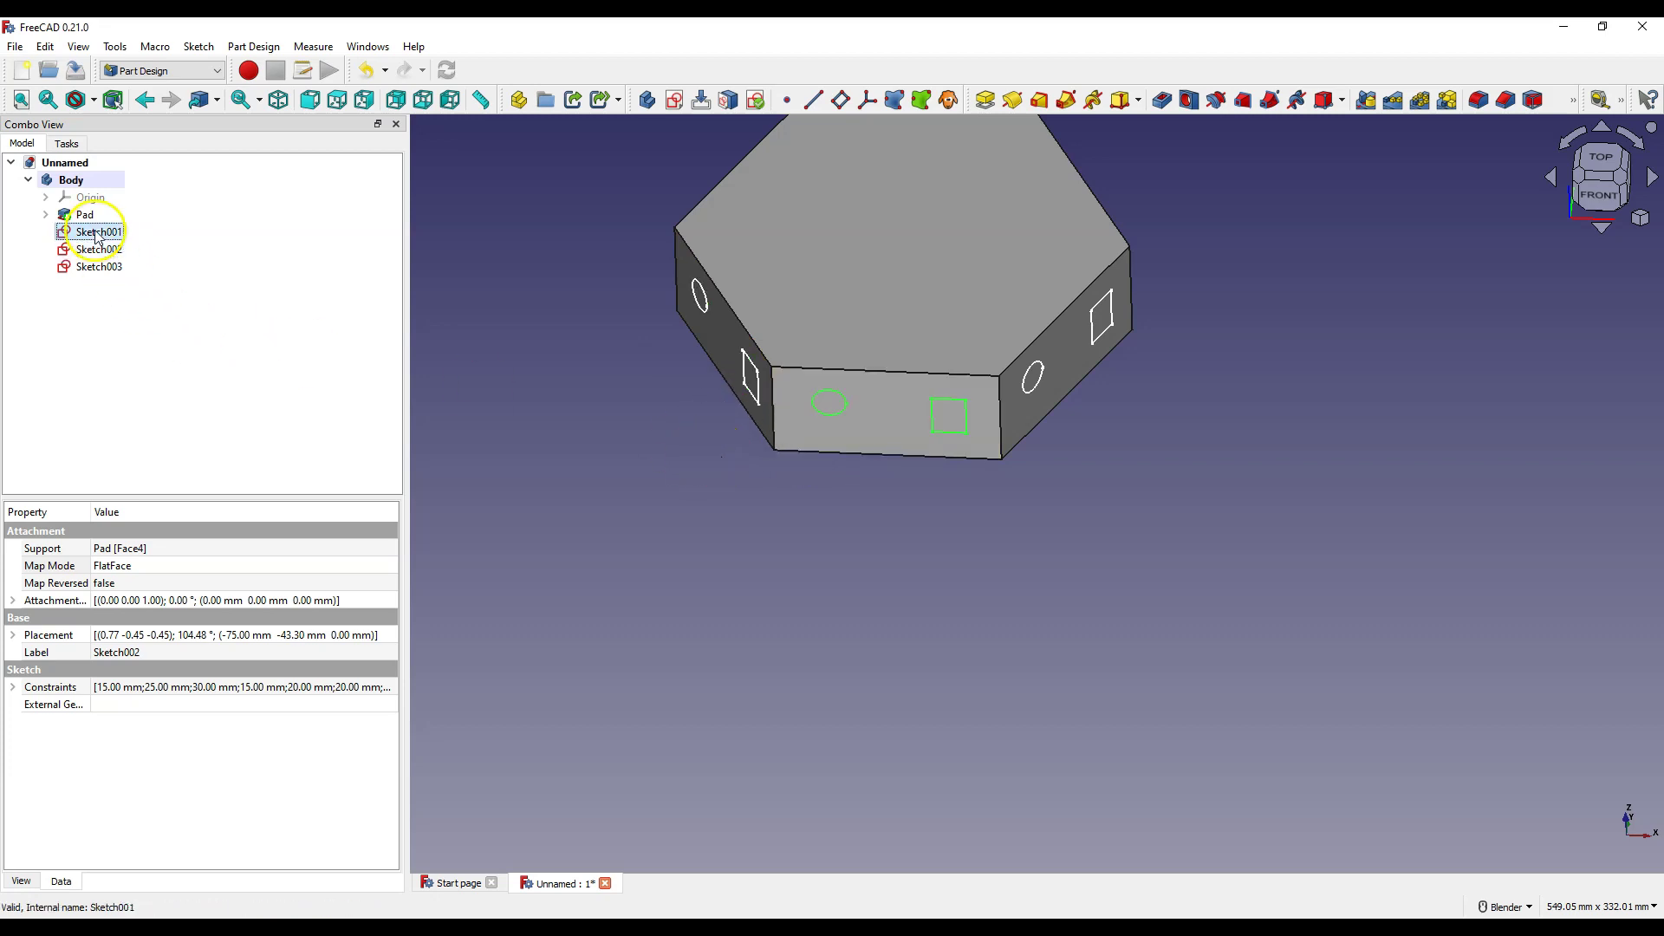
left_click(91, 249)
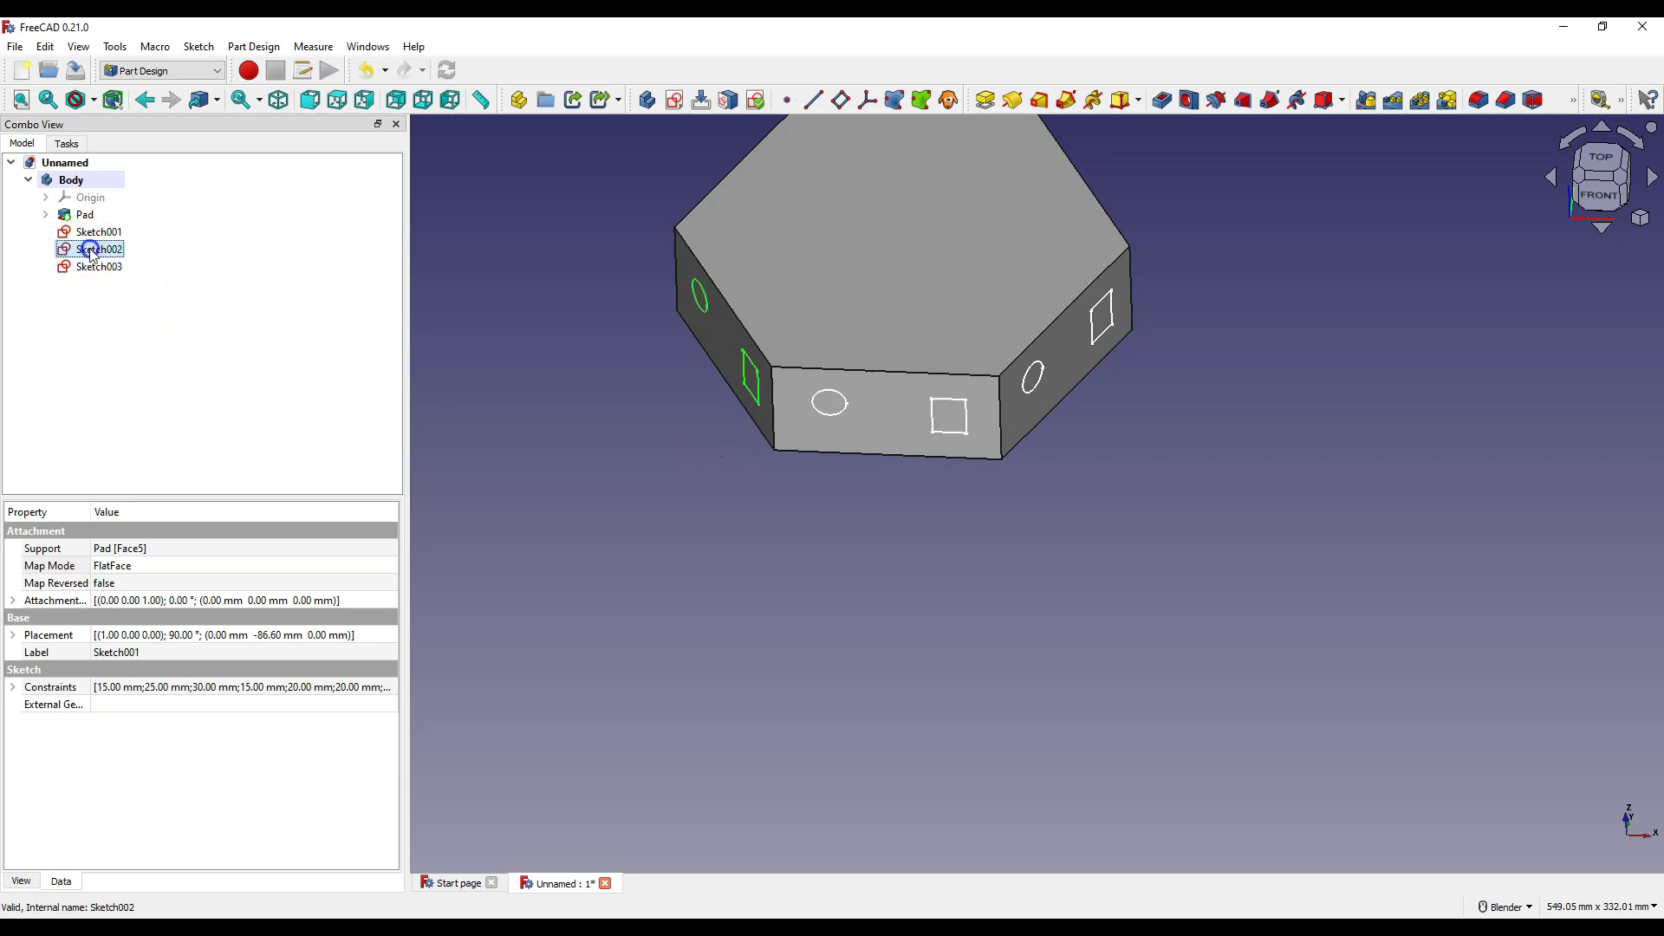
left_click(99, 269)
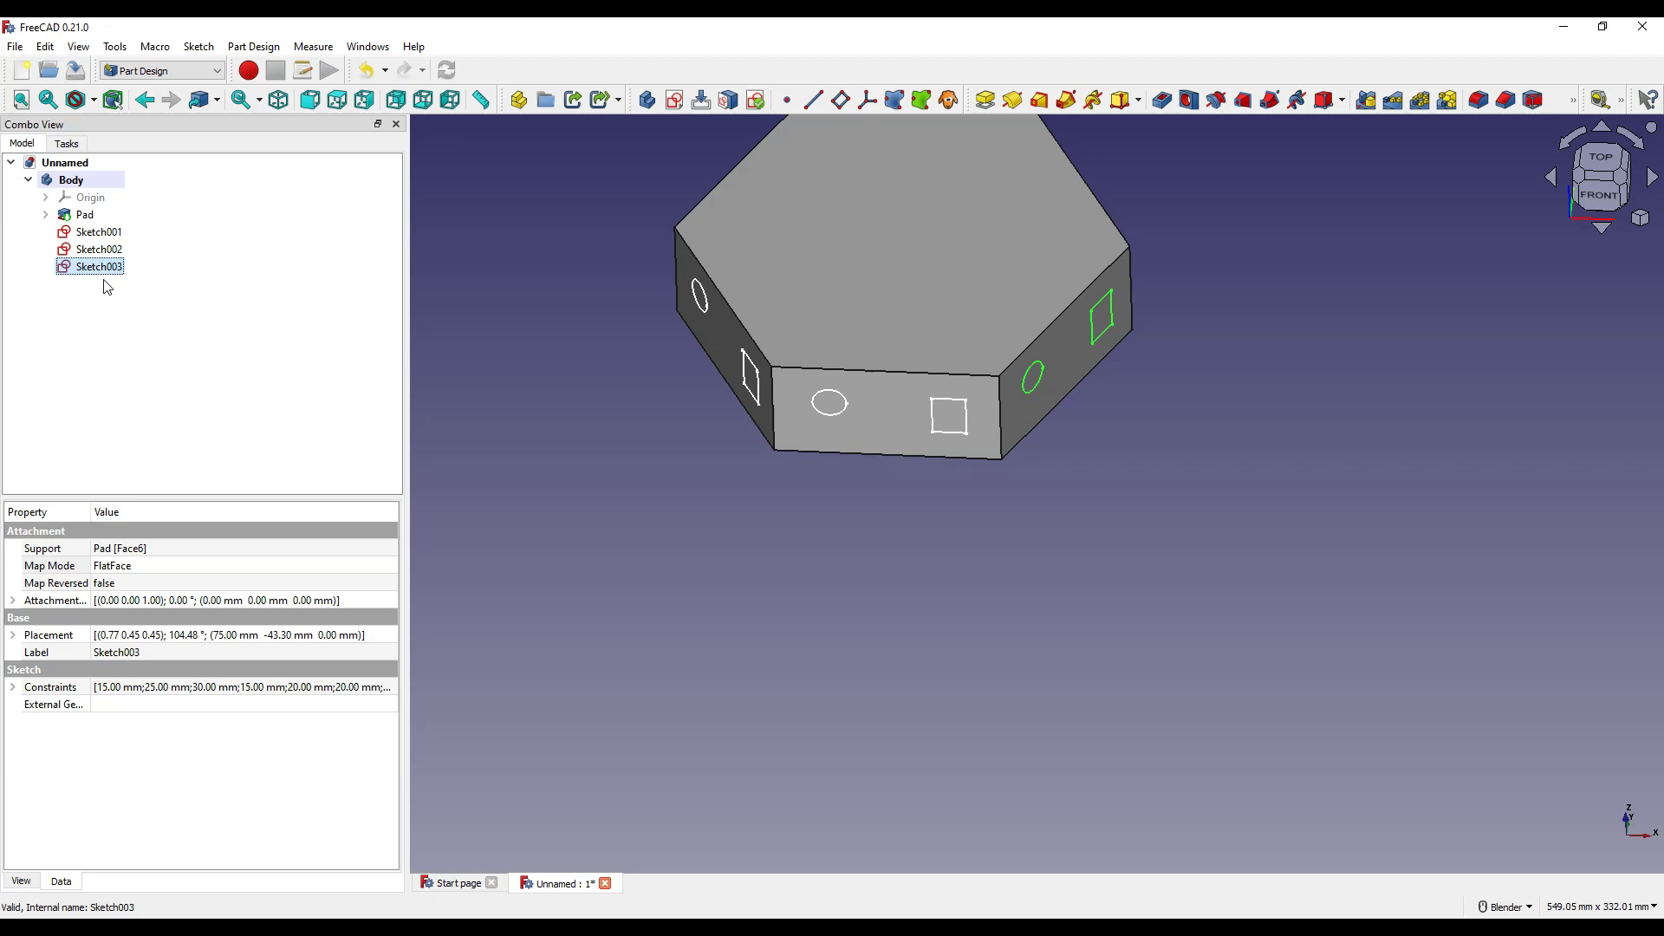
Change Sketch001's circle diameter and square width from 15 mm to 25 mm
double_click(97, 232)
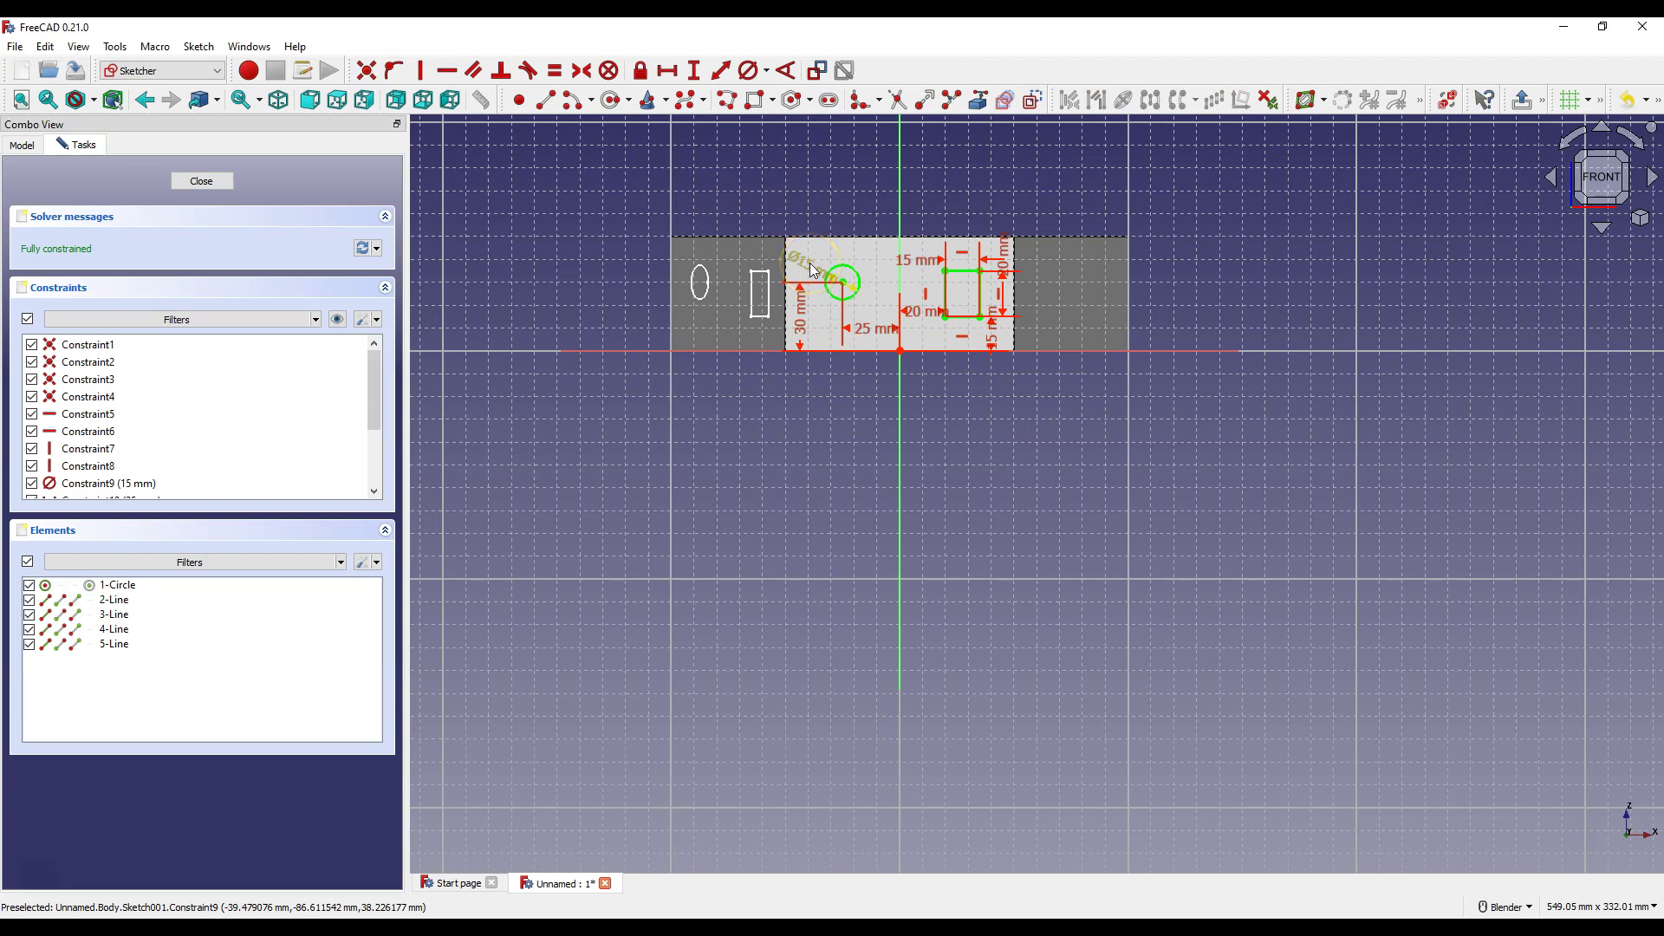
scroll(821, 260, "up", 5)
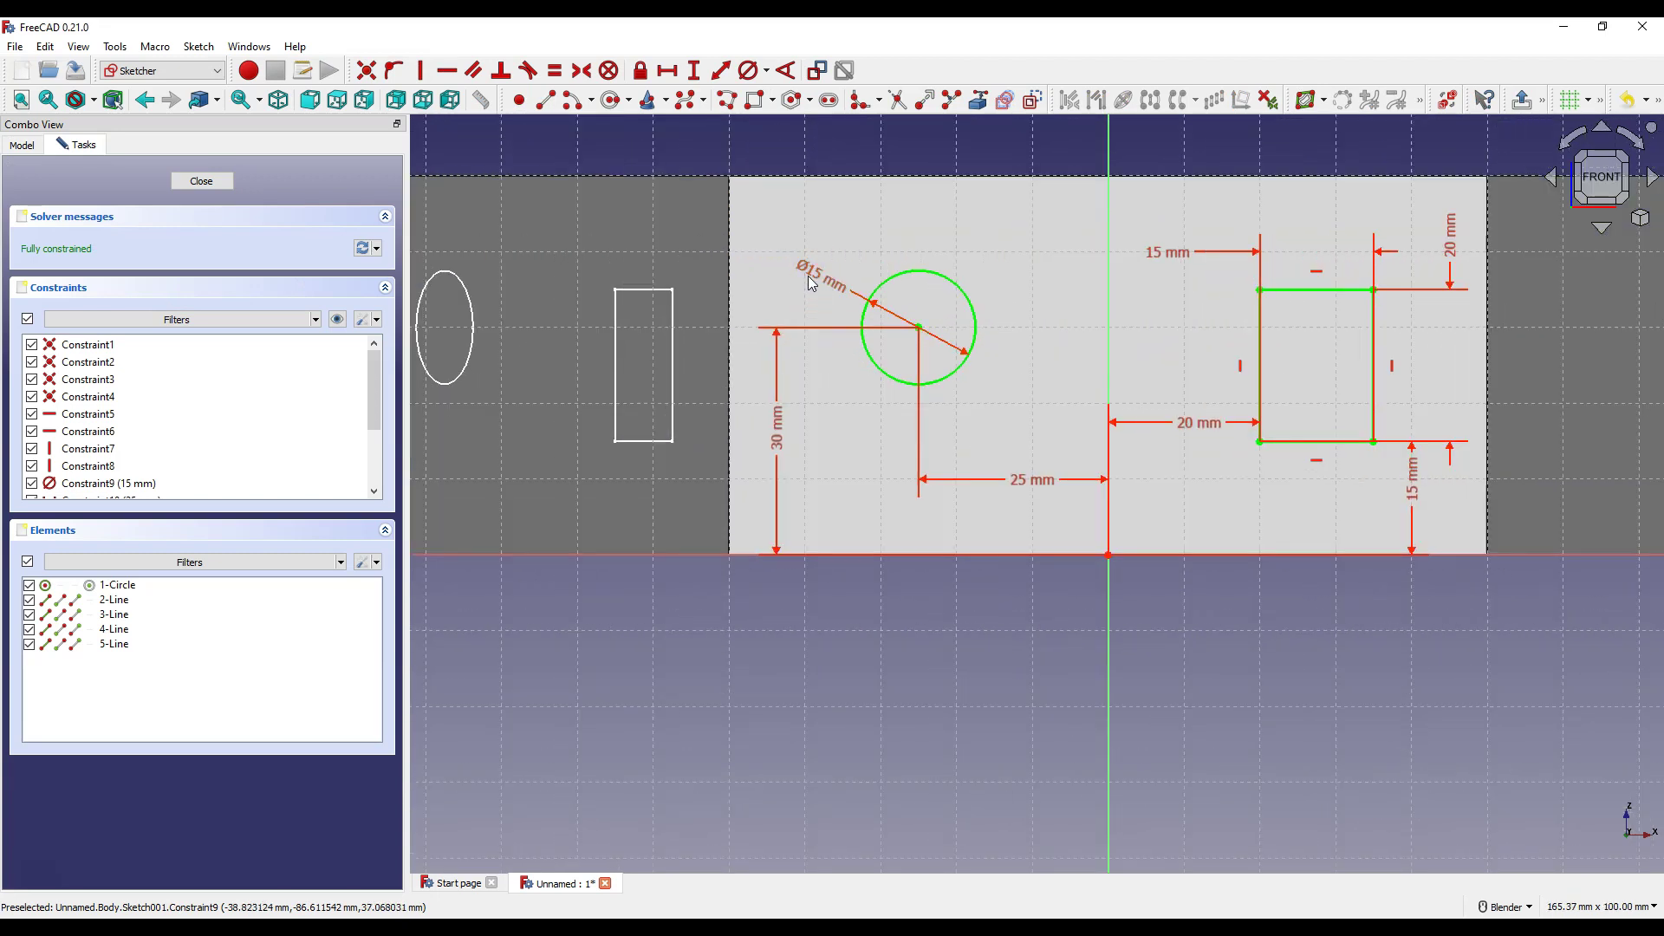
double_click(821, 275)
type("25")
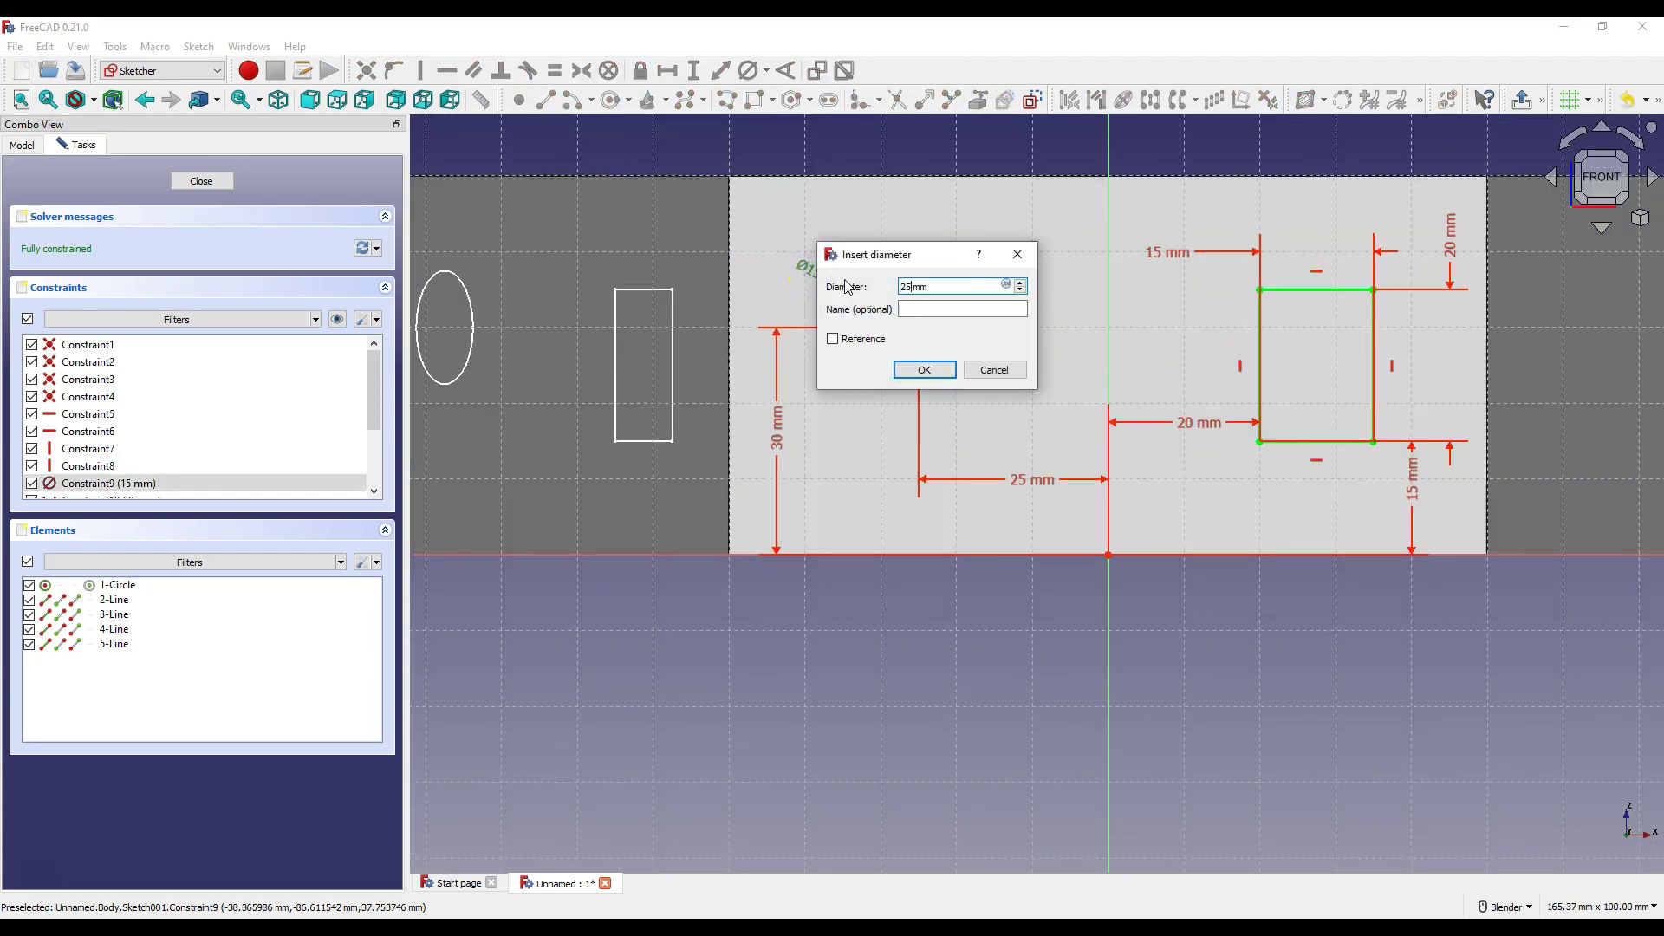
key("Return")
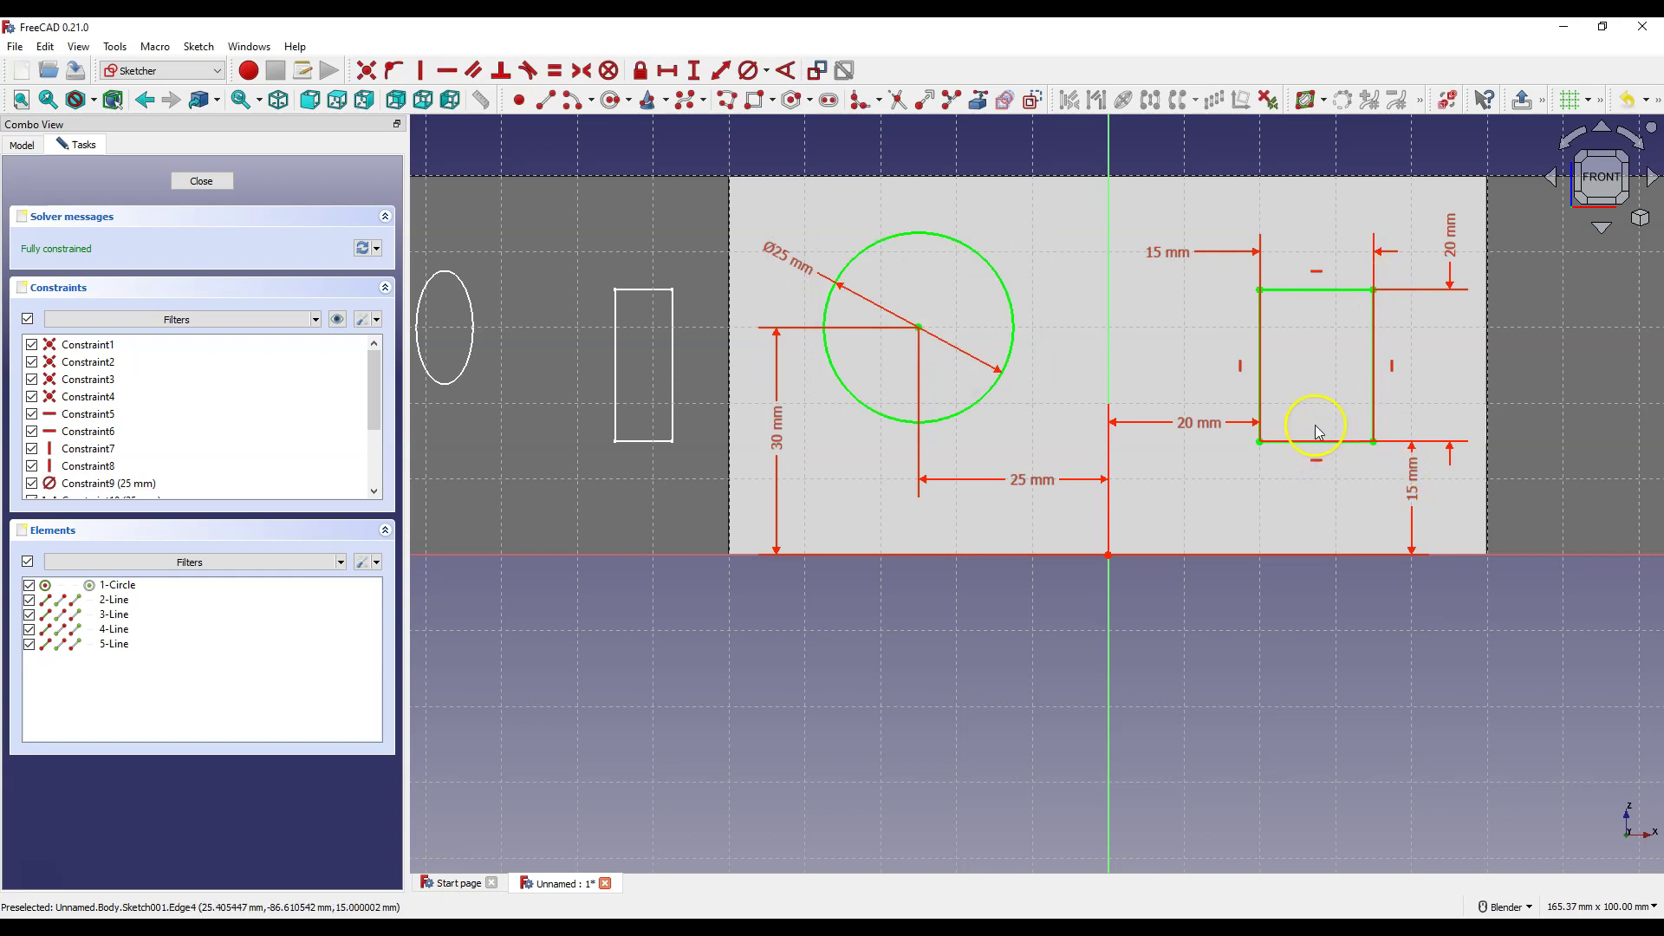
double_click(1168, 252)
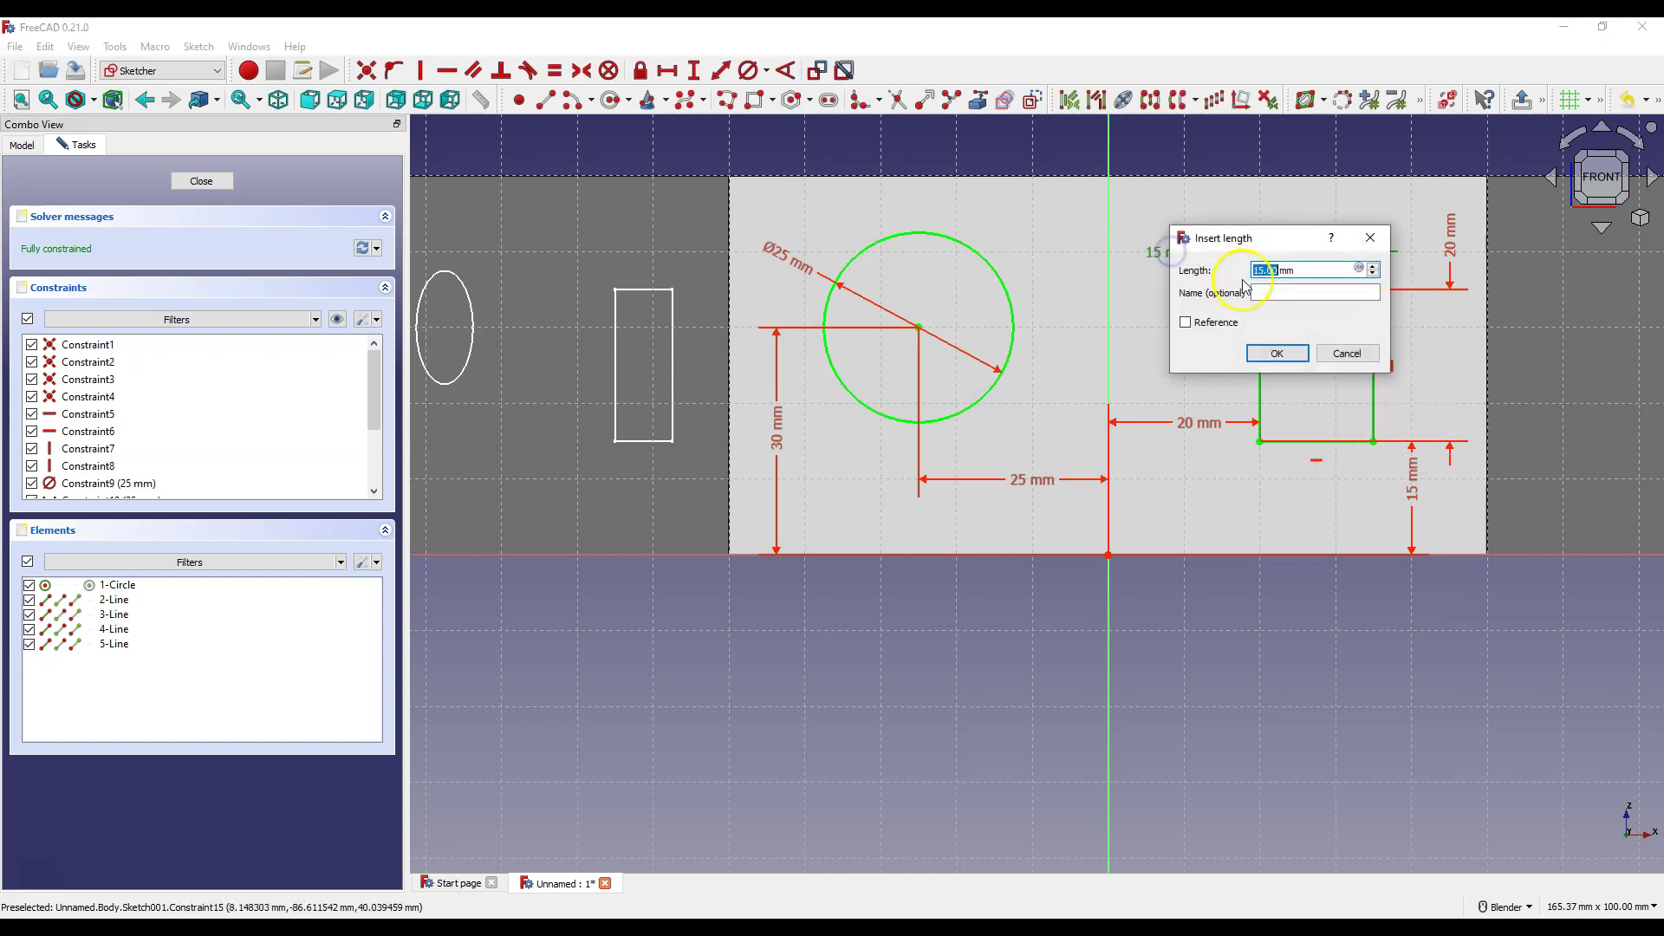
type("25")
key("Return")
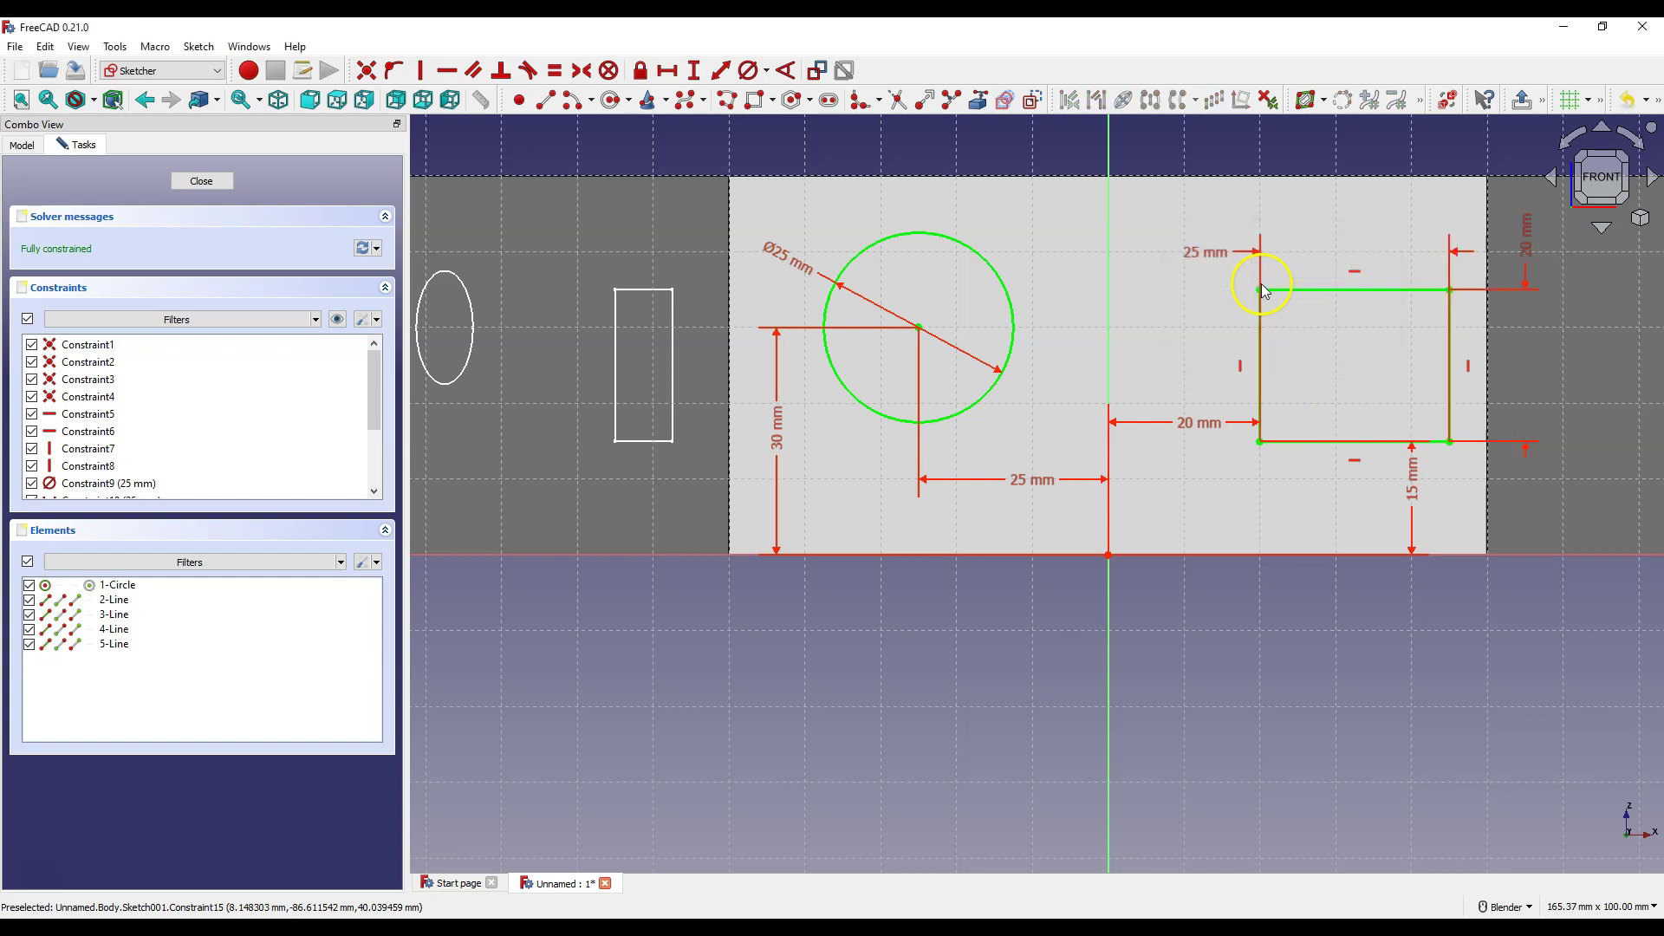
left_click(213, 182)
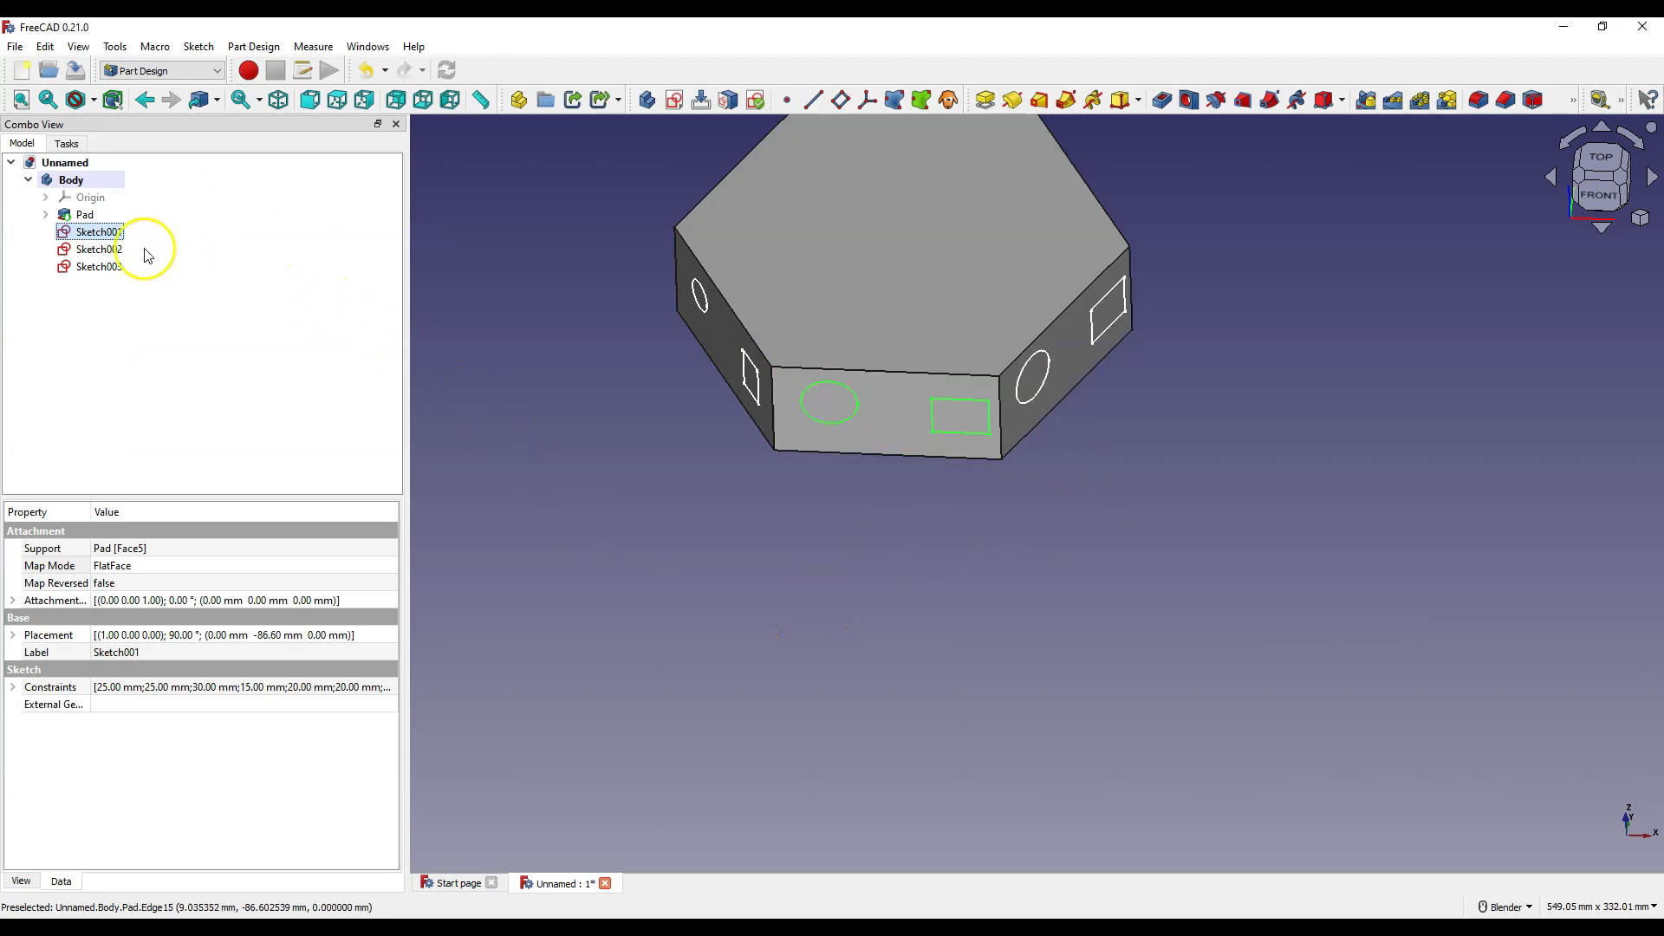
left_click(111, 249)
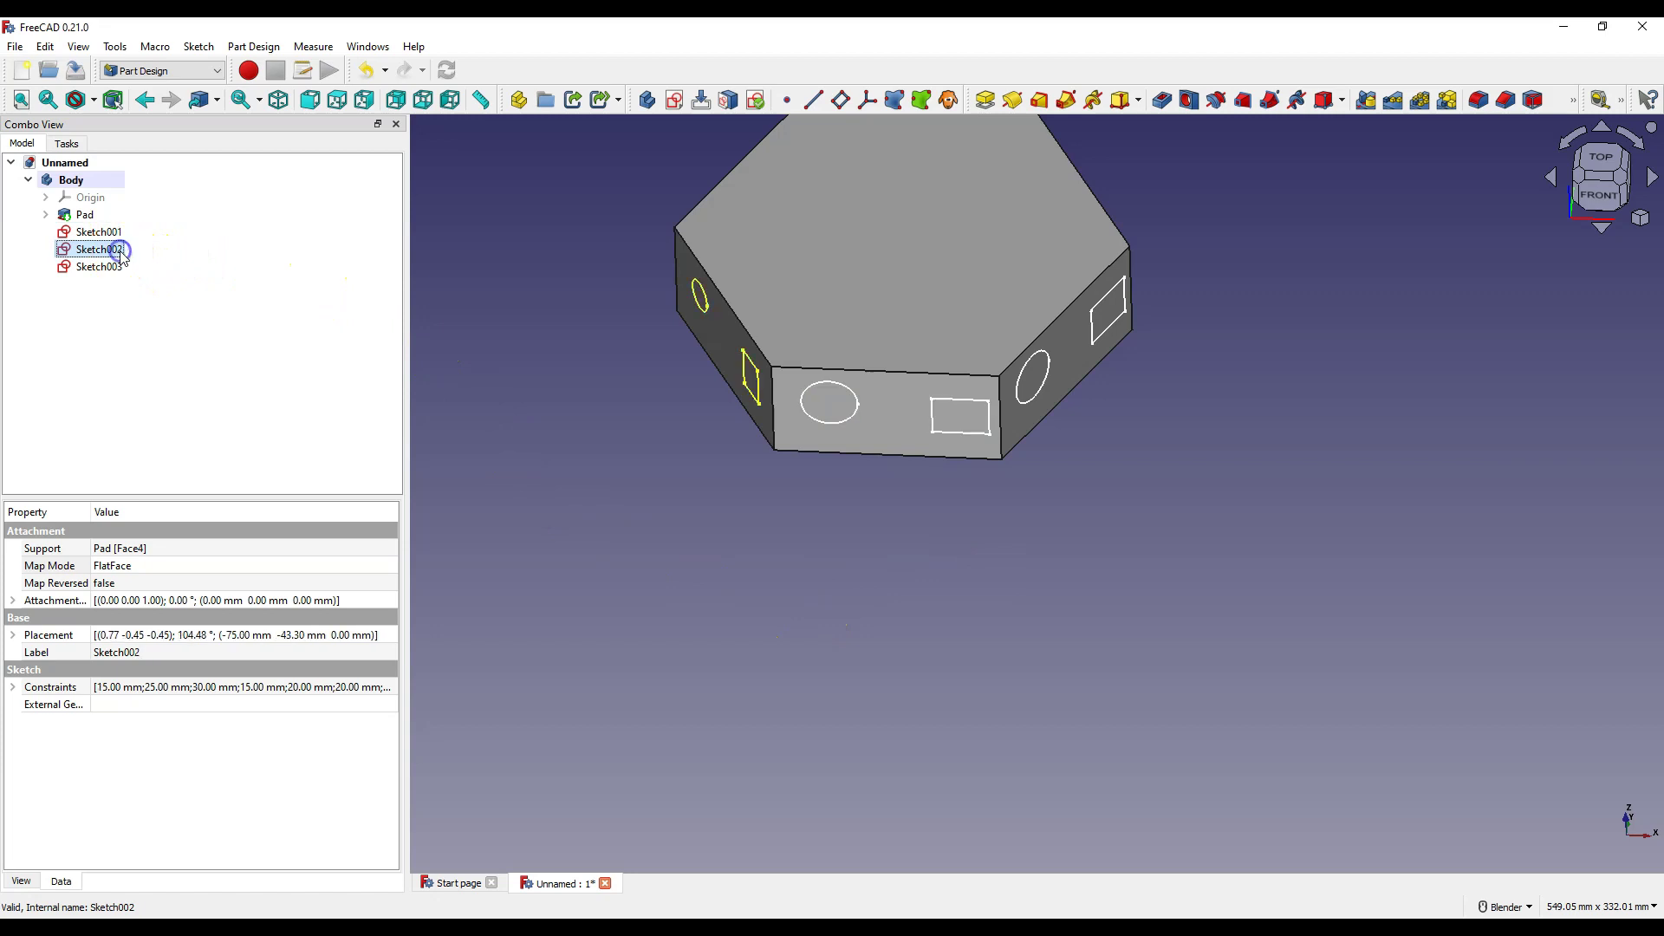
mouse_move(766, 438)
middle_mouse_down()
mouse_move(791, 427)
mouse_move(767, 442)
middle_mouse_up()
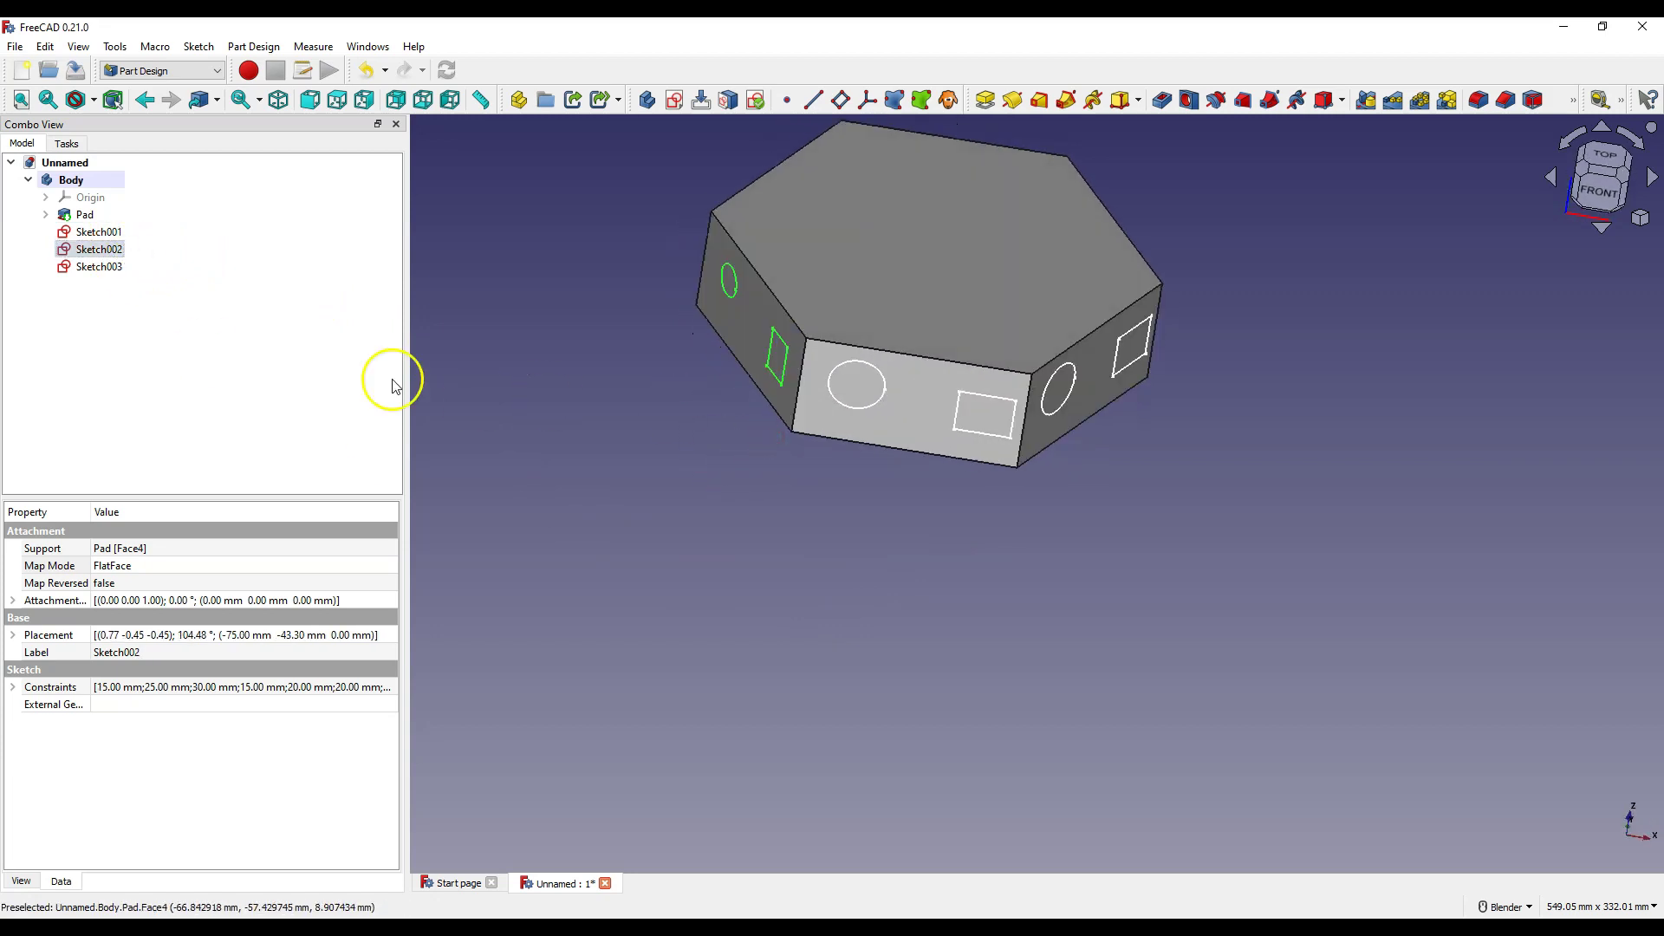
left_click(120, 267)
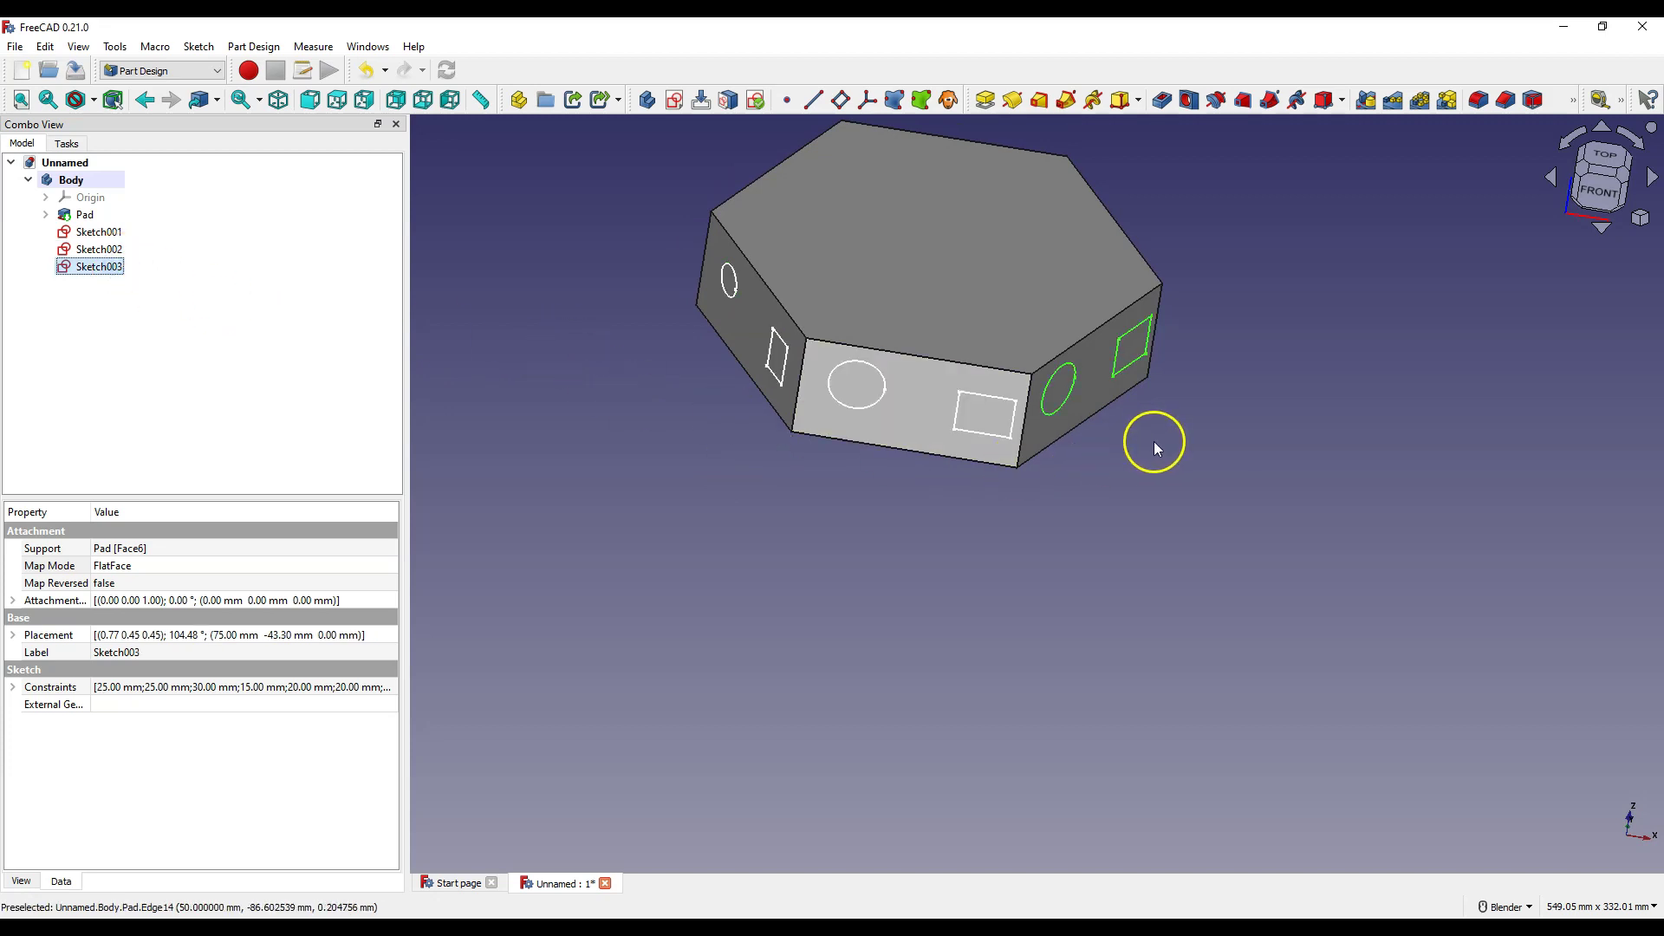
middle_click_drag(1157, 448, 1067, 446)
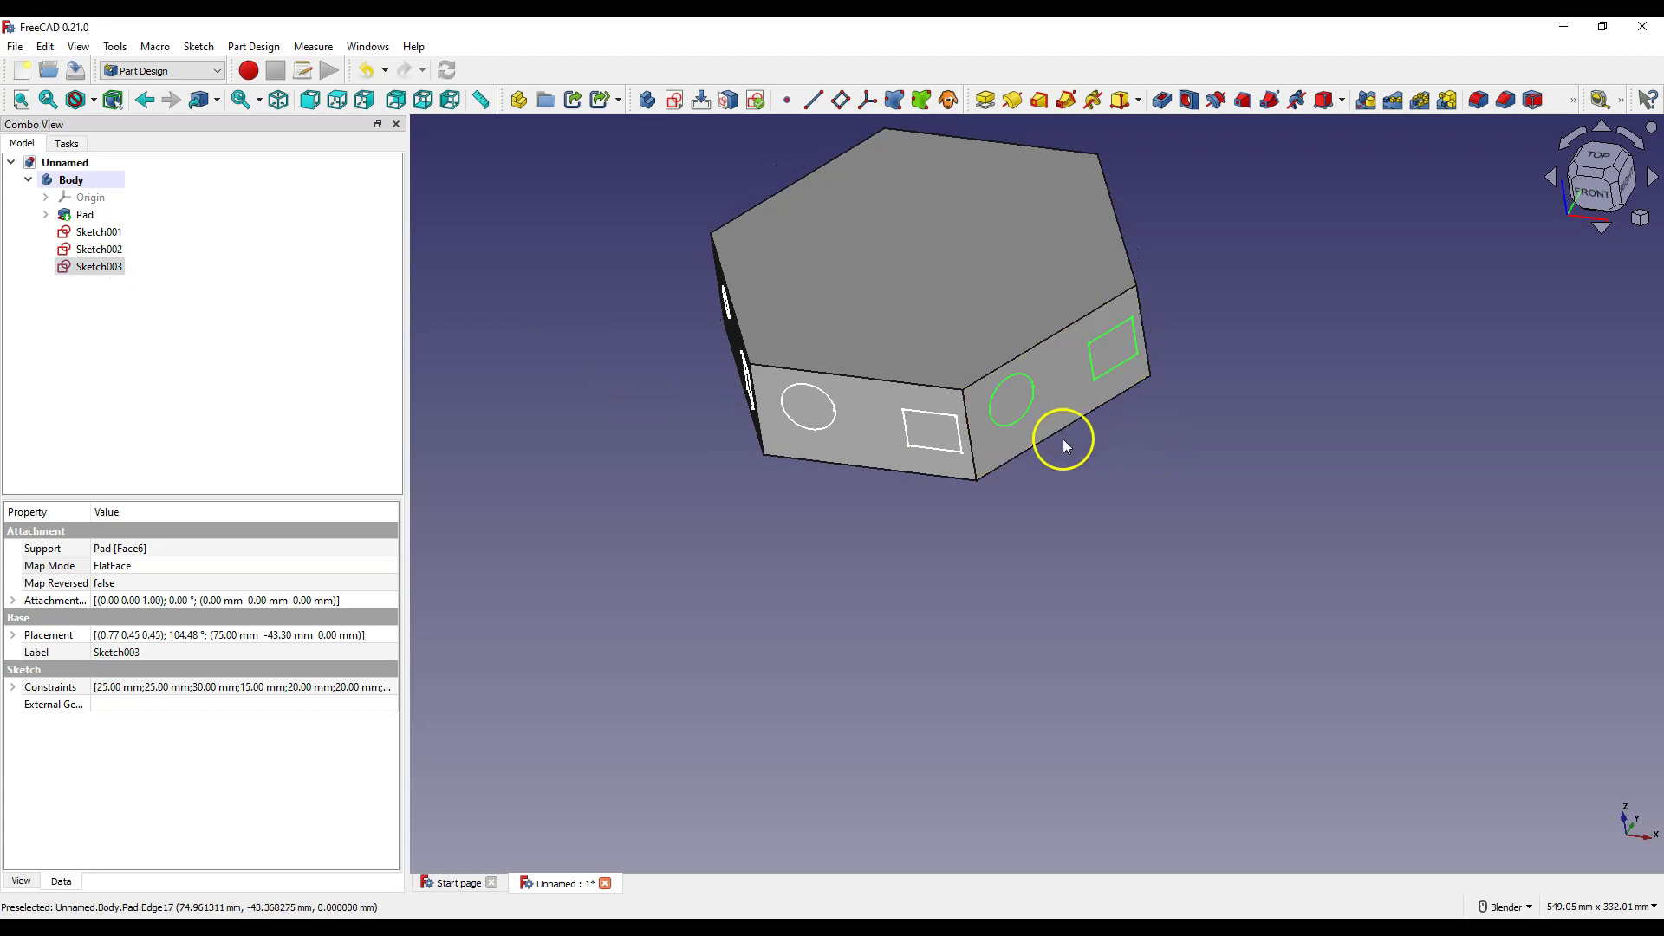
left_click(905, 436)
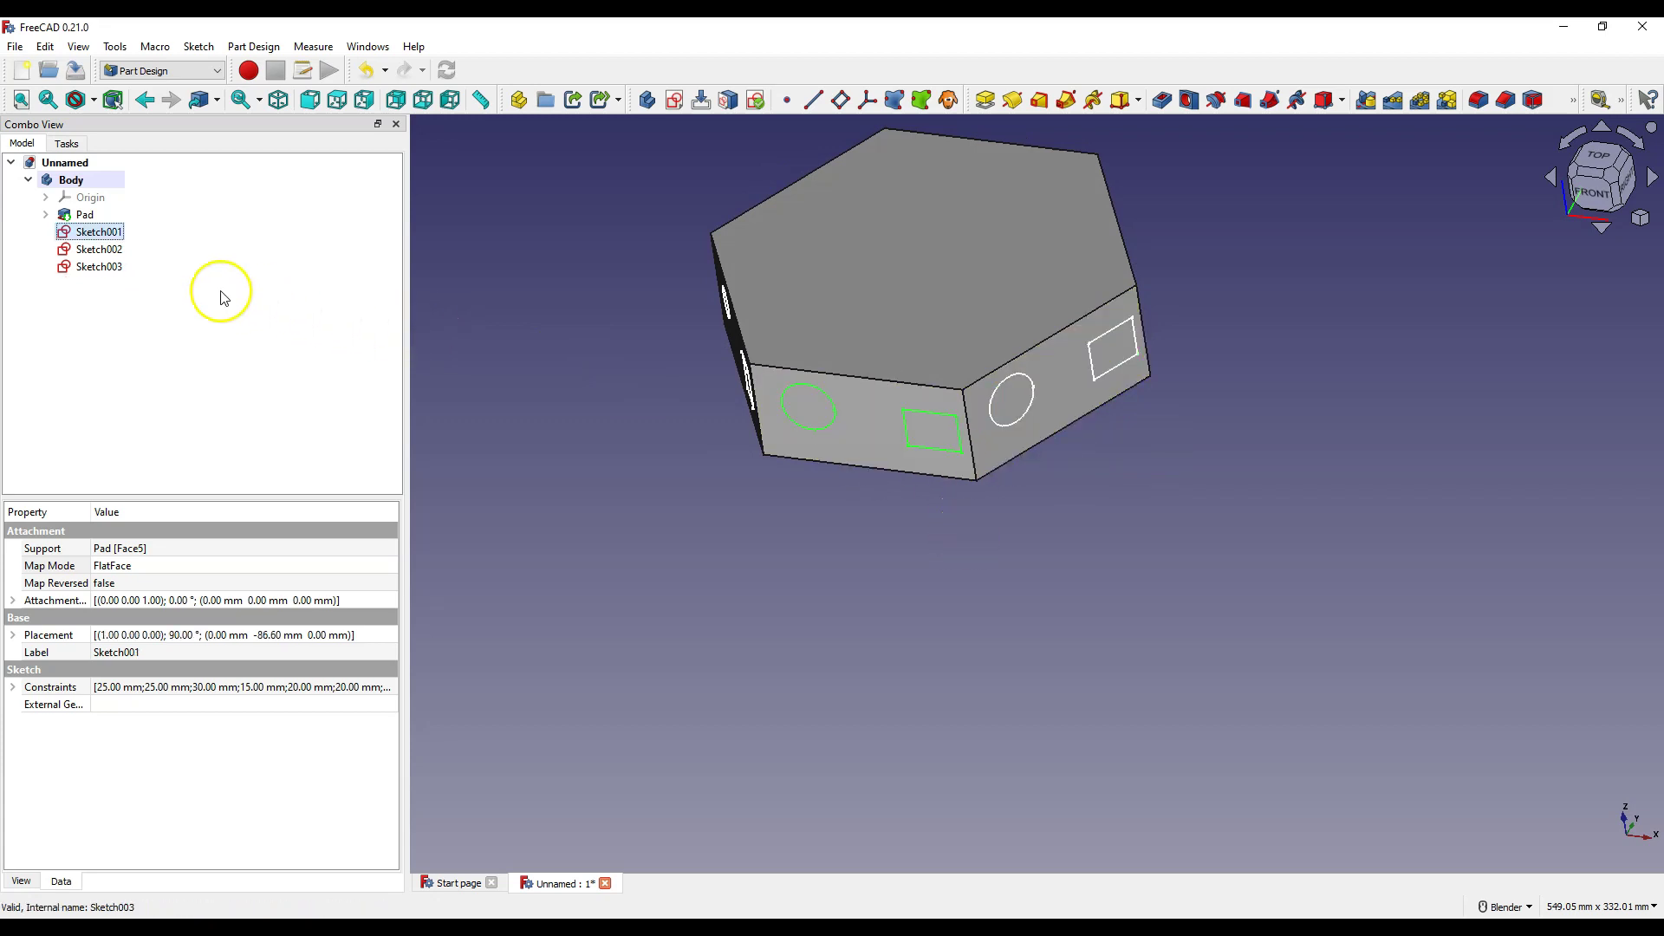
Change Sketch002's circle diameter from 15 mm to 5 mm and close the sketch
double_click(93, 250)
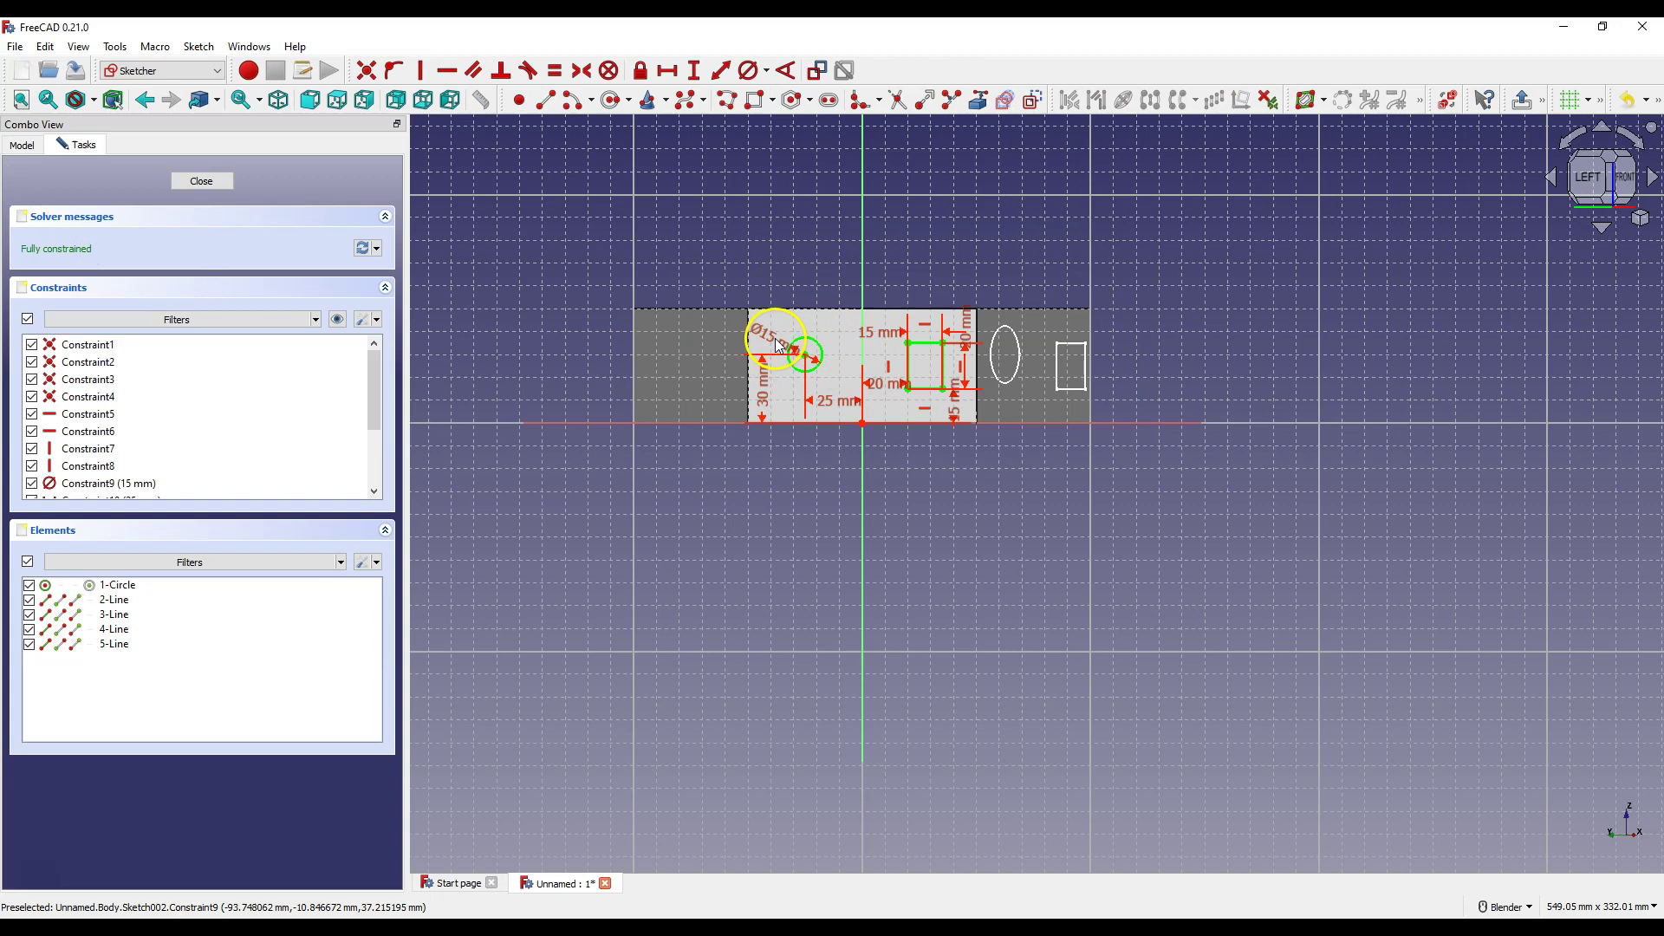
scroll(763, 330, "up", 4)
double_click(763, 328)
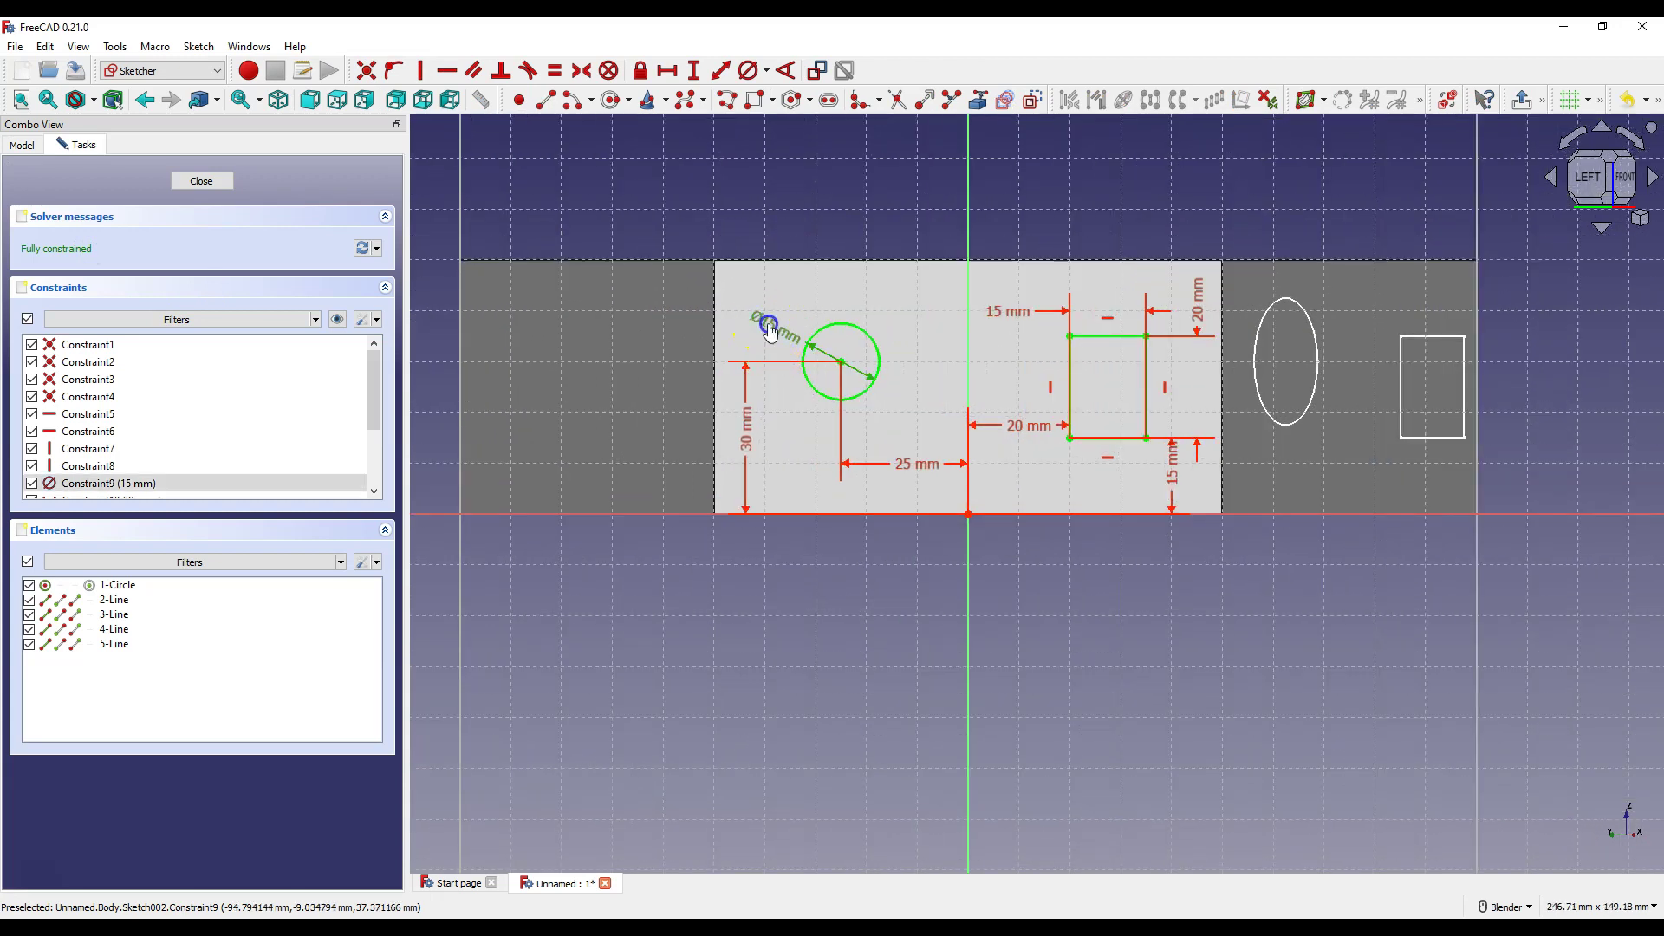
type("2")
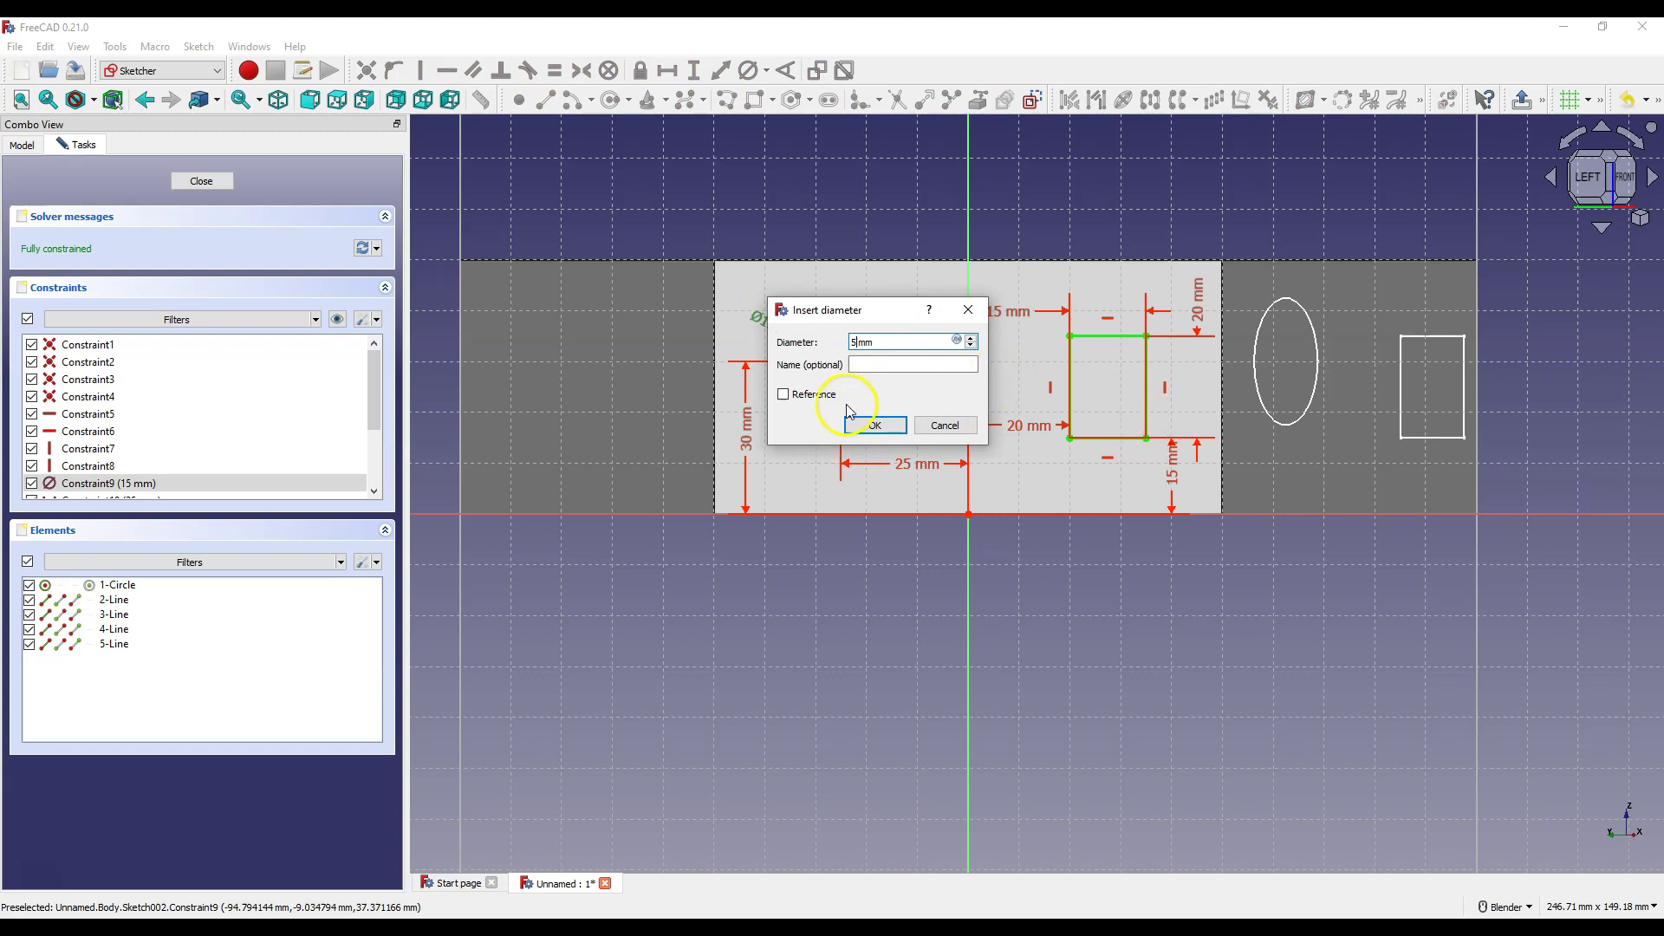
left_click(871, 424)
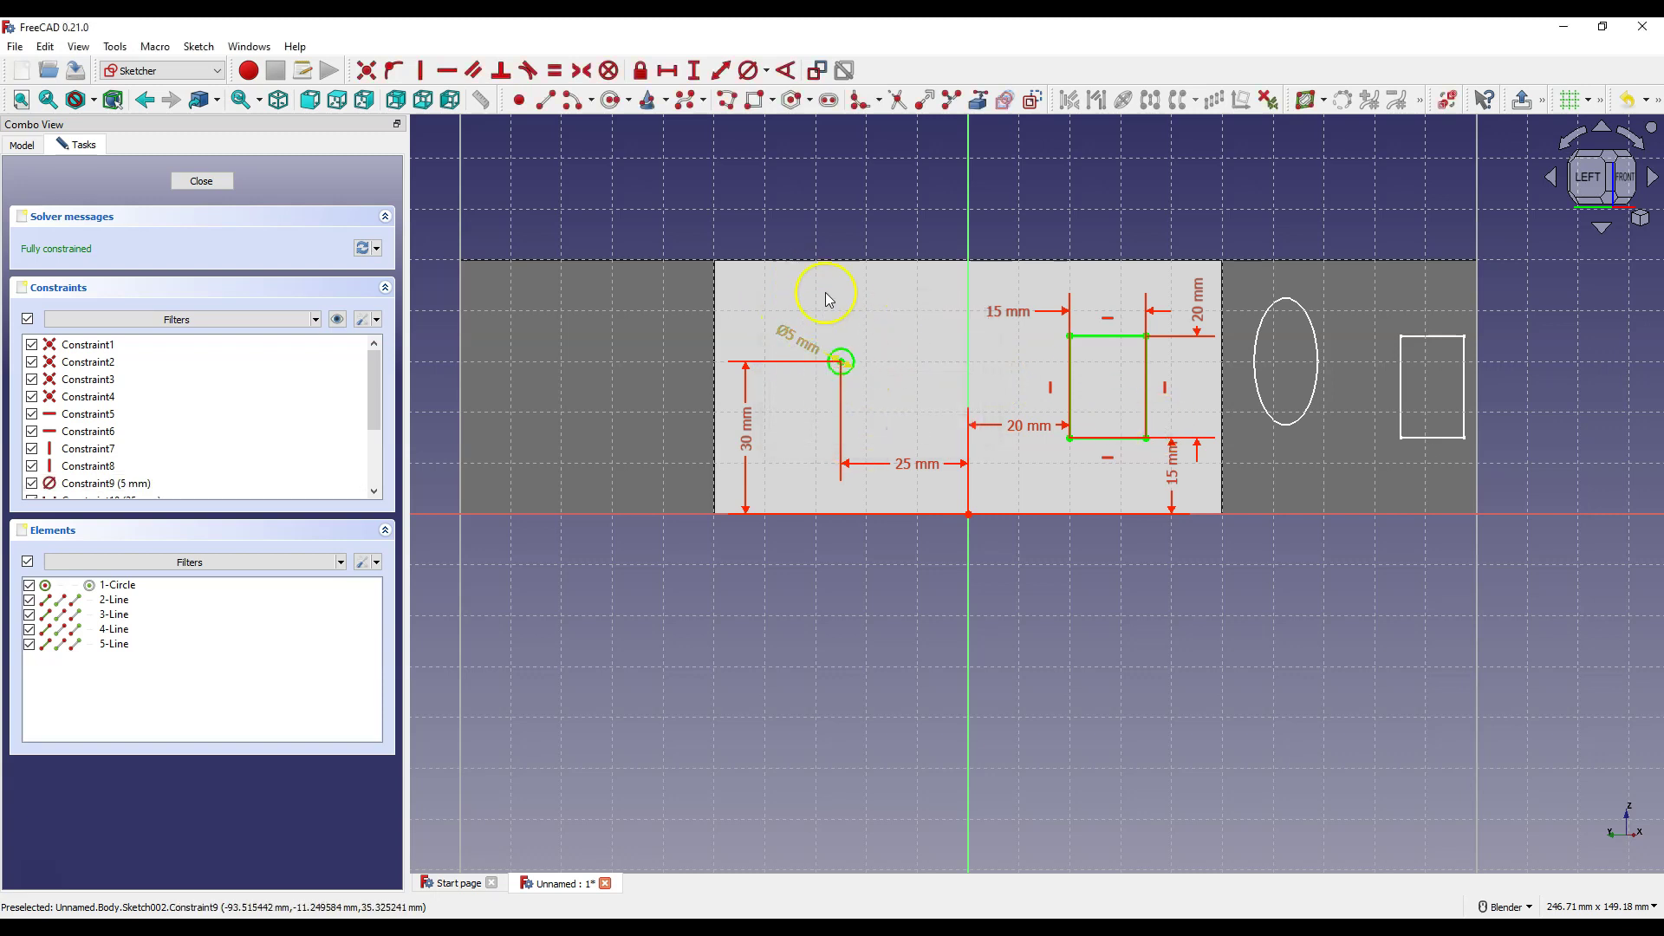
left_click(202, 181)
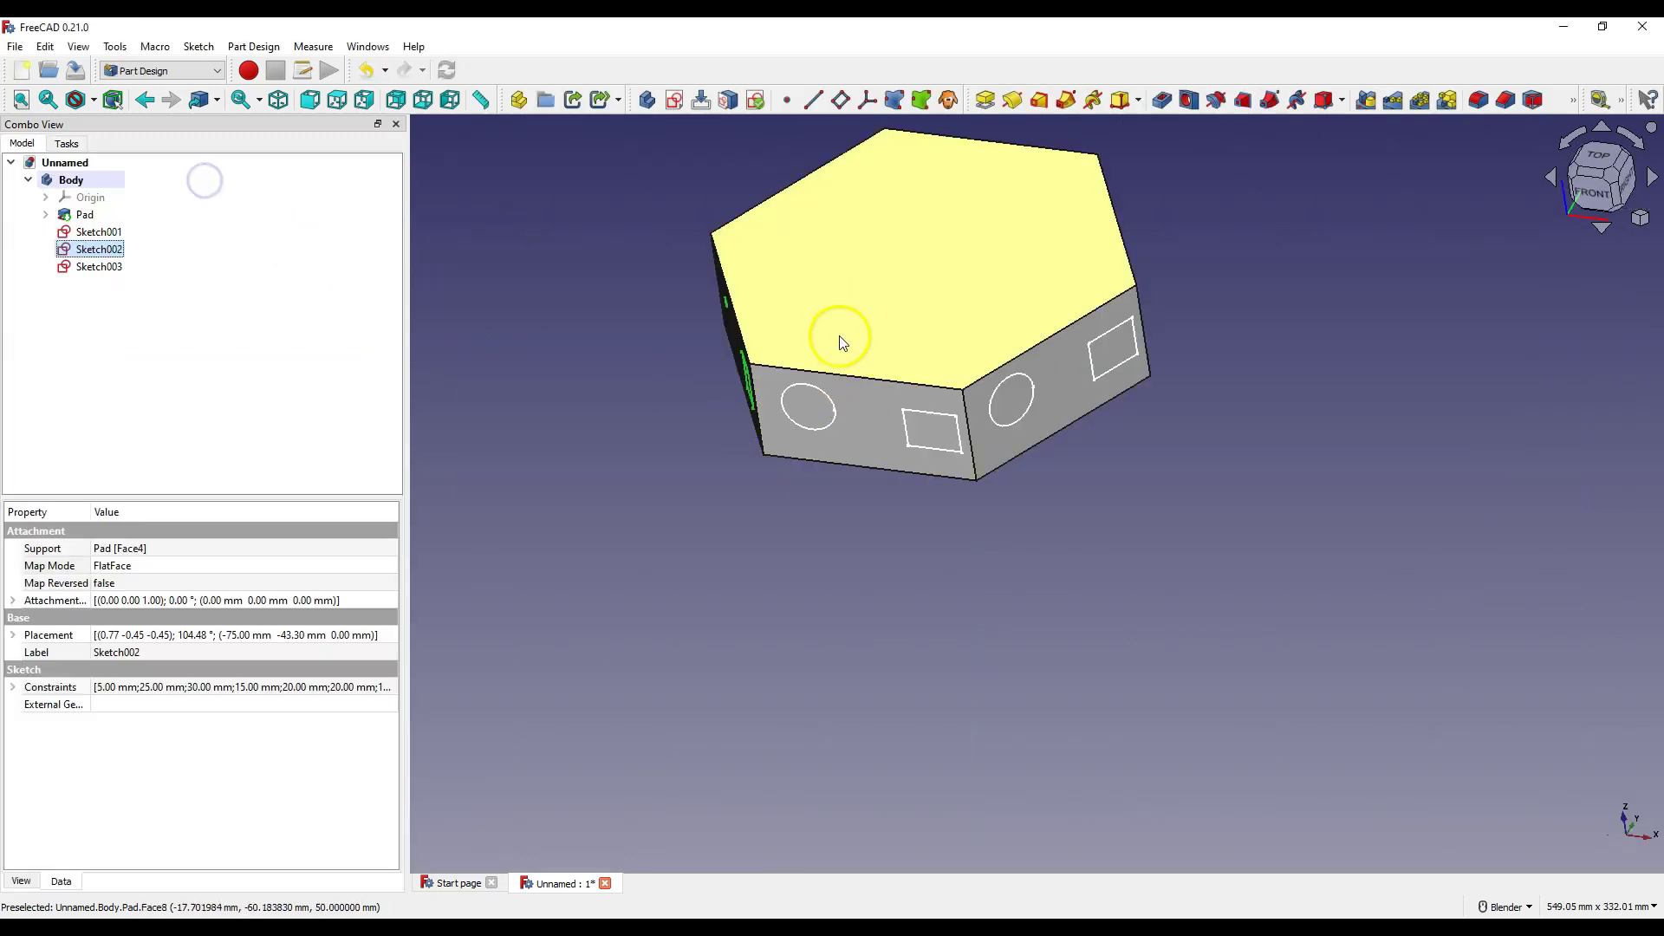
middle_click_drag(840, 338, 974, 299)
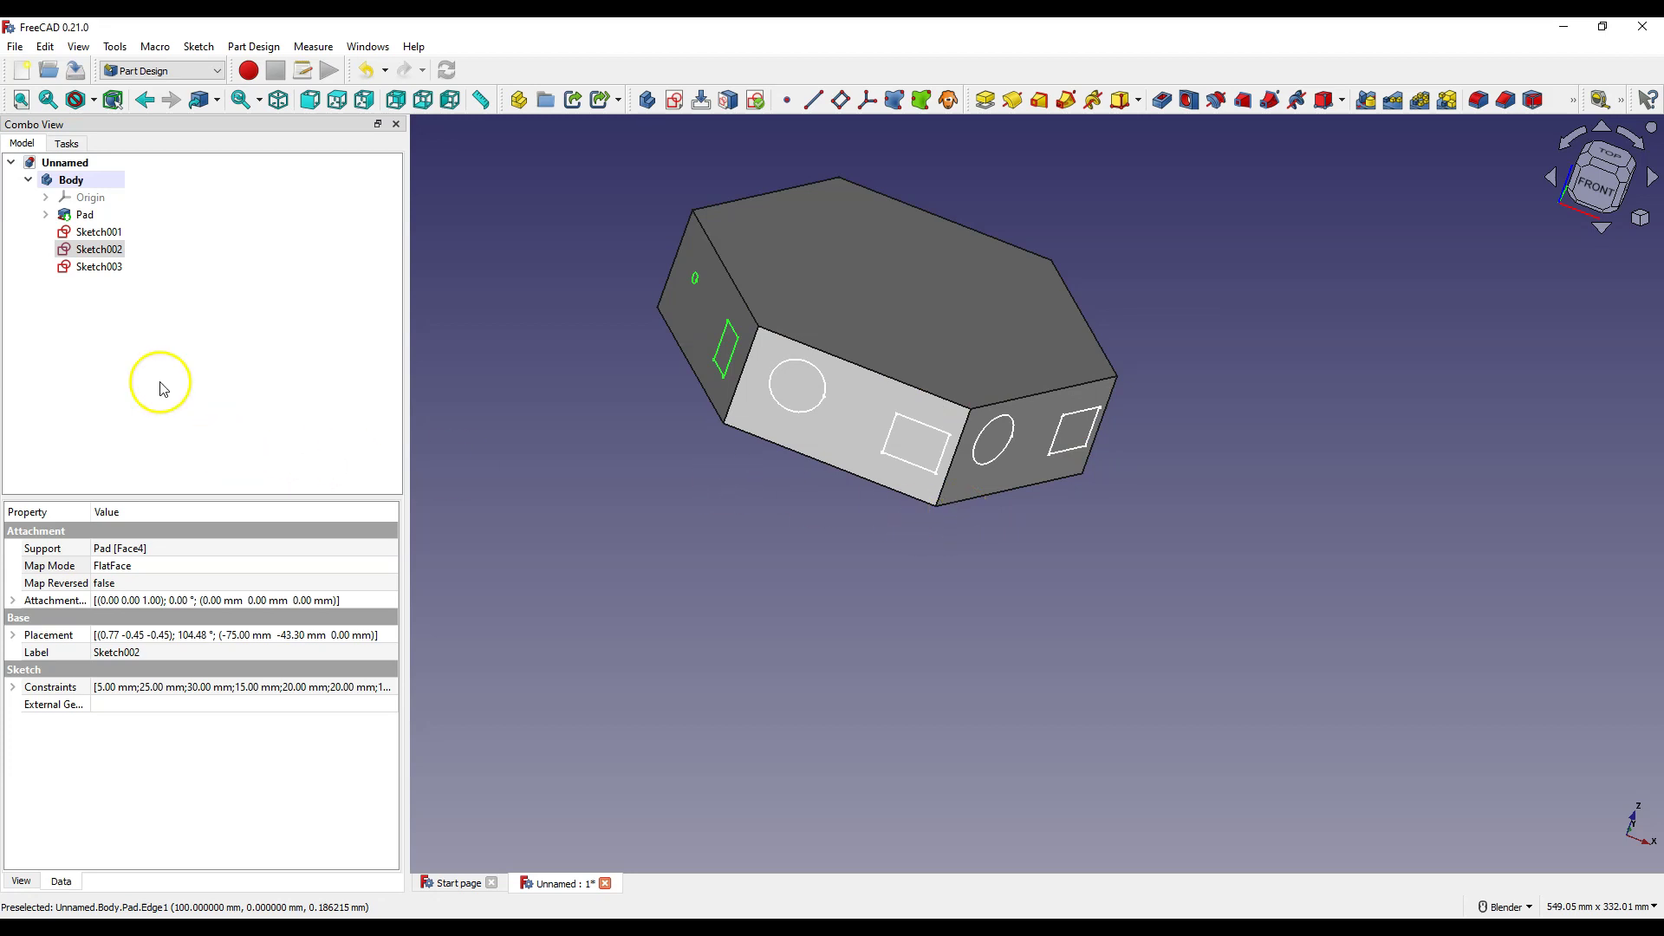
double_click(97, 266)
scroll(925, 416, "up", 5)
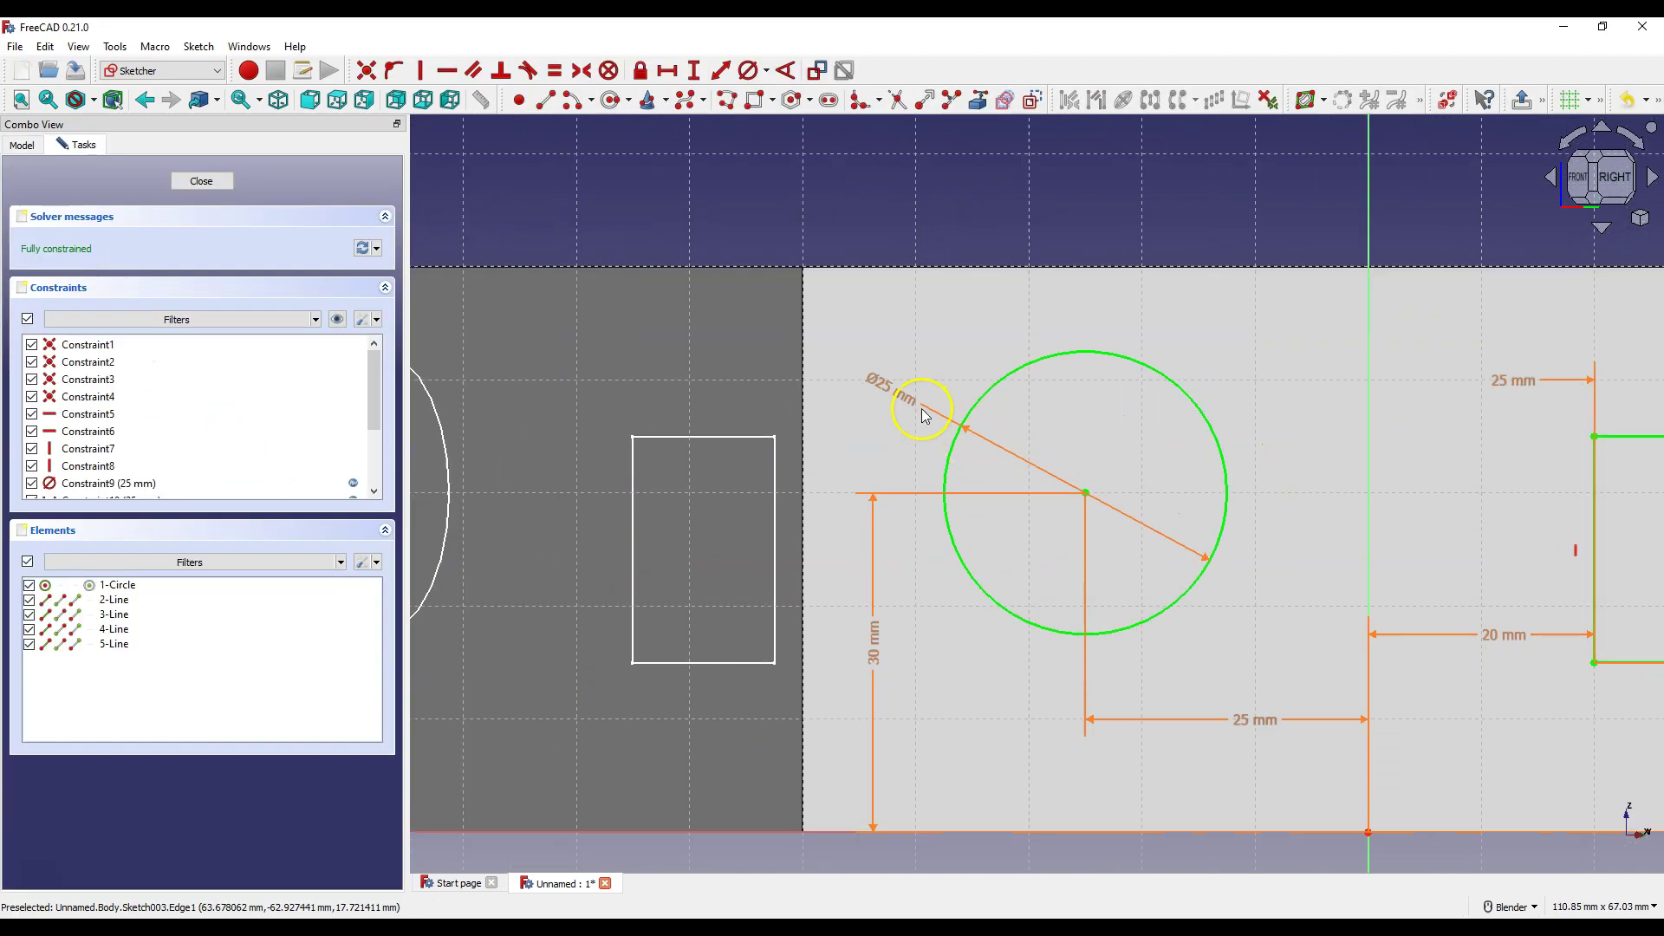
double_click(894, 386)
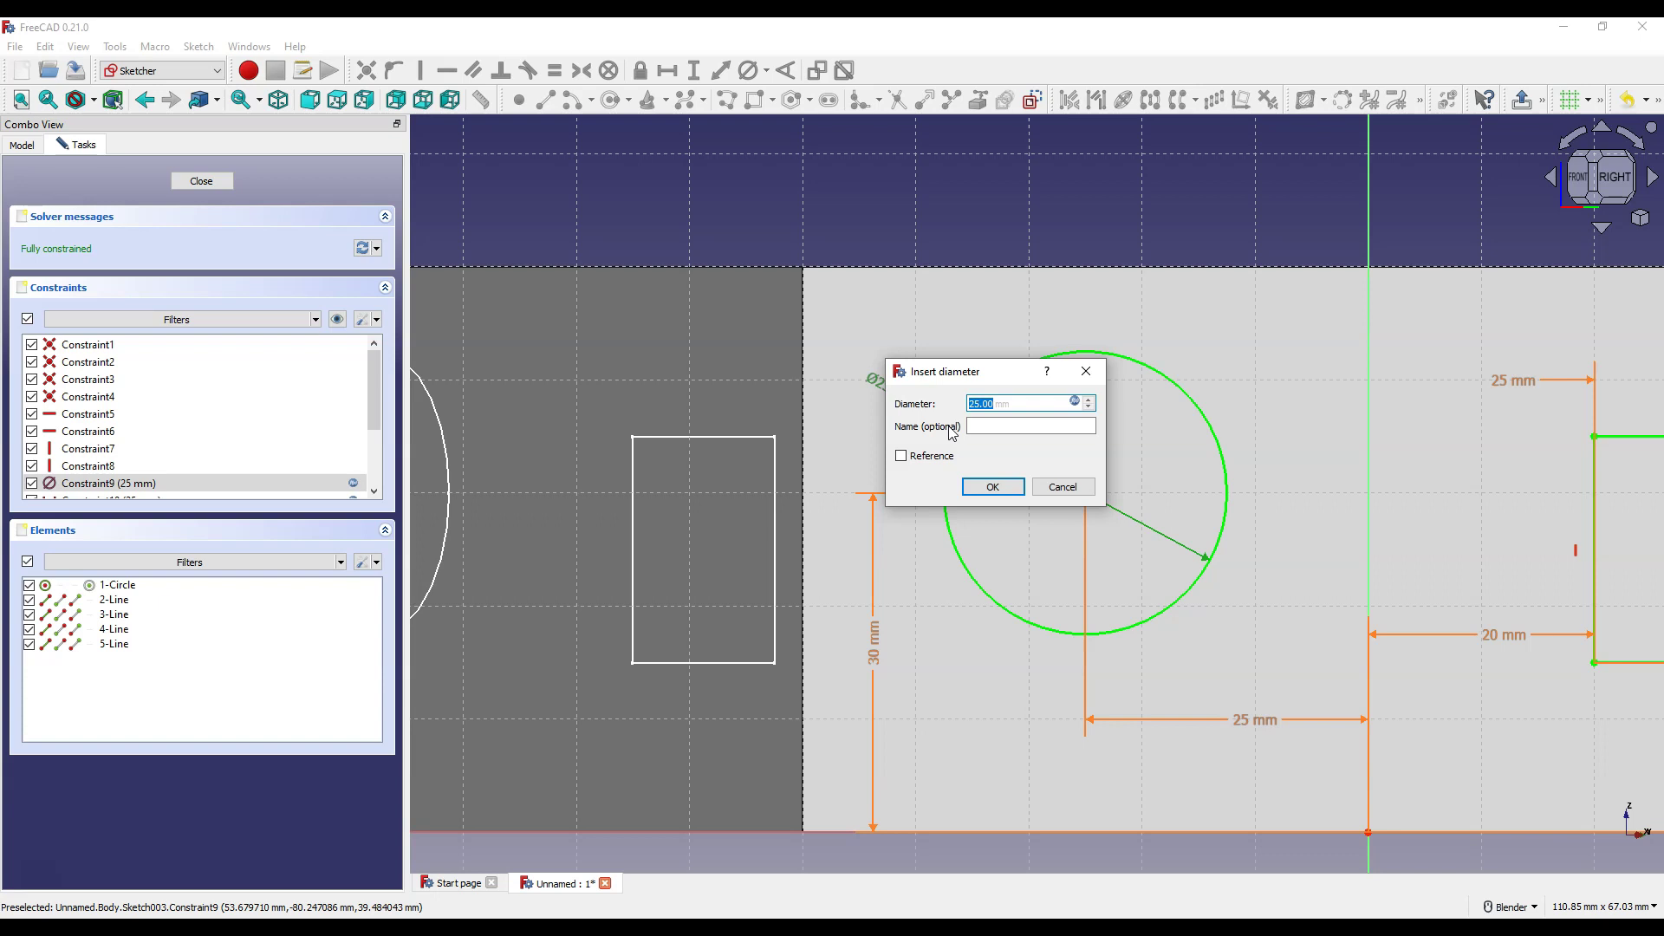
left_click(993, 486)
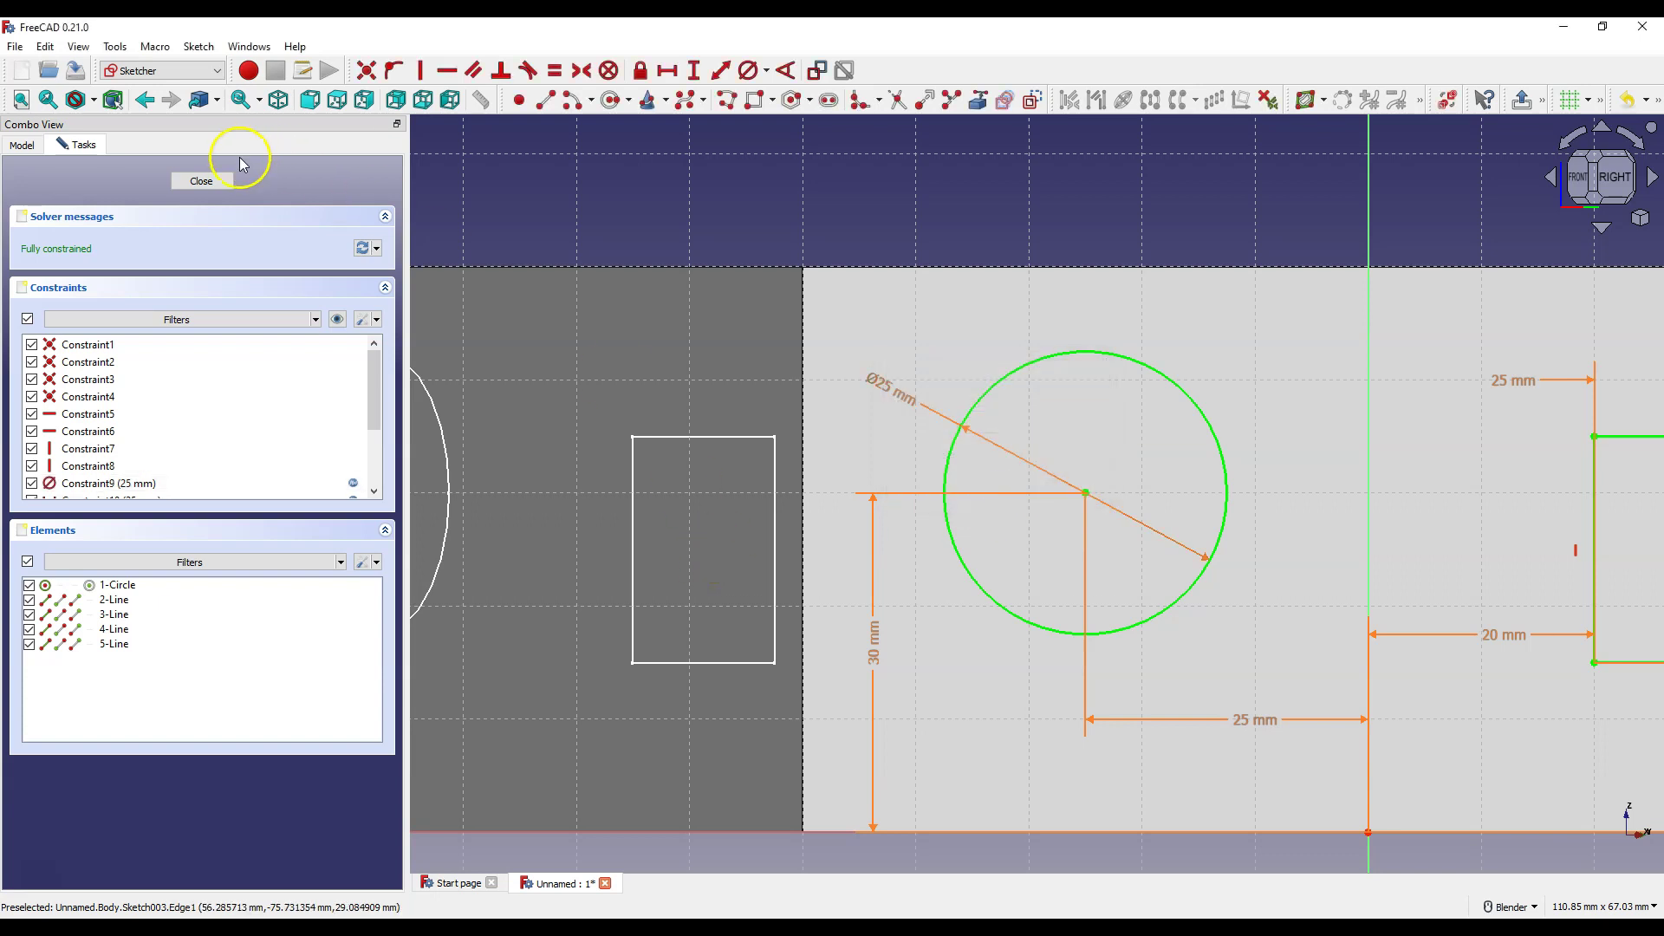
left_click(203, 180)
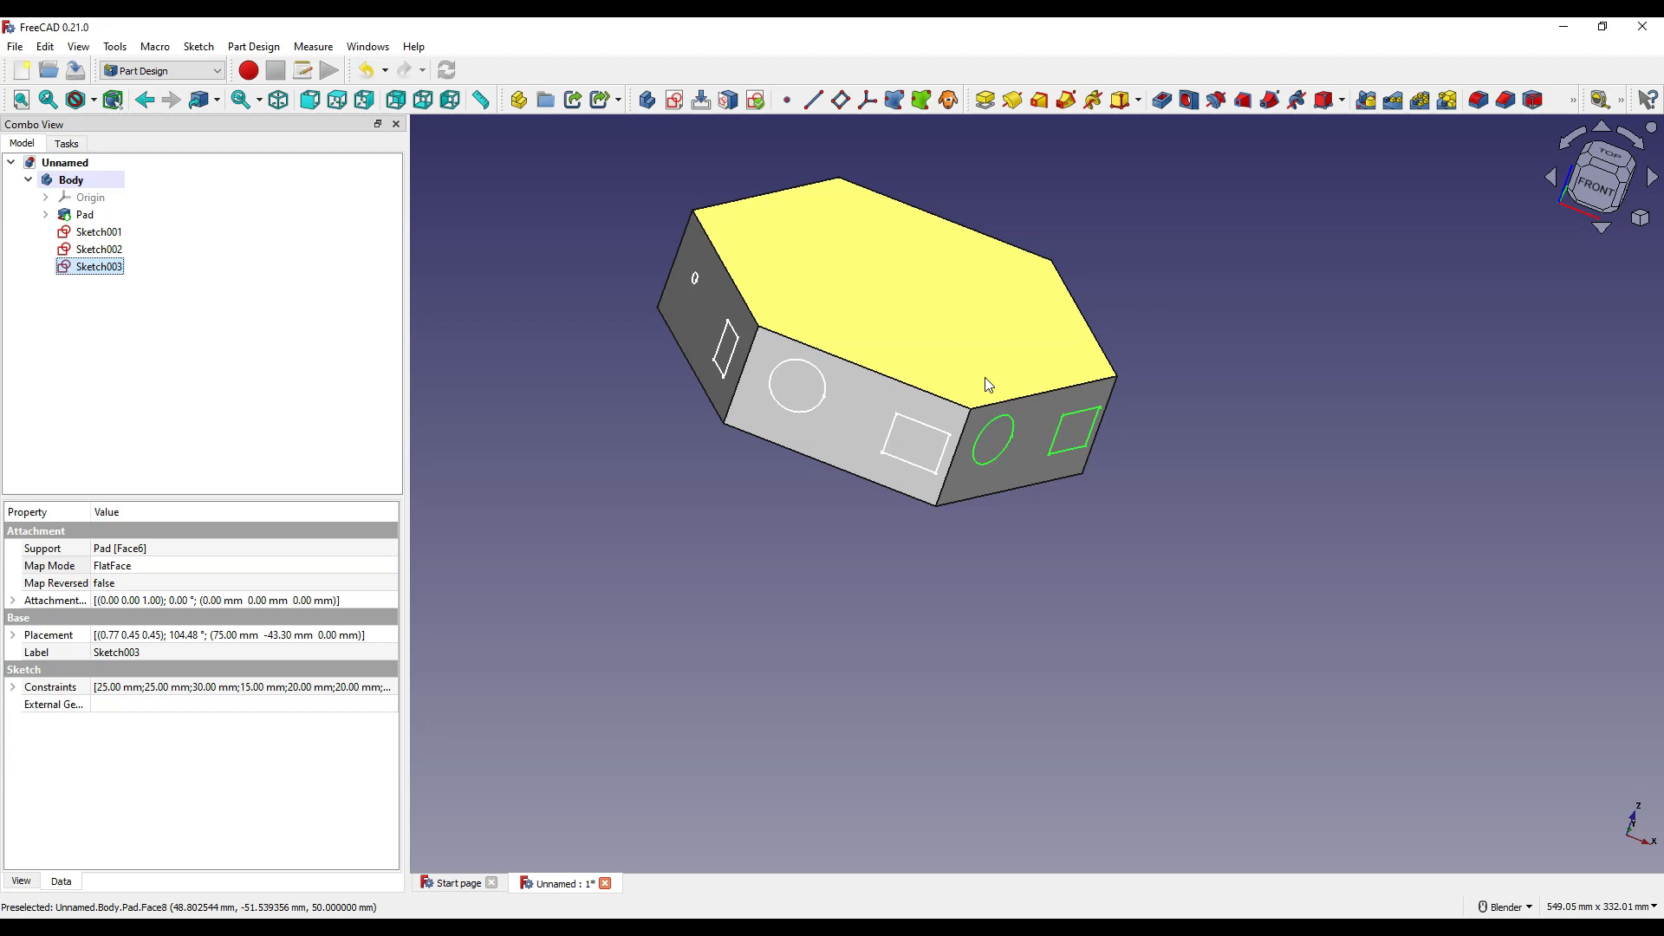
left_click(876, 652)
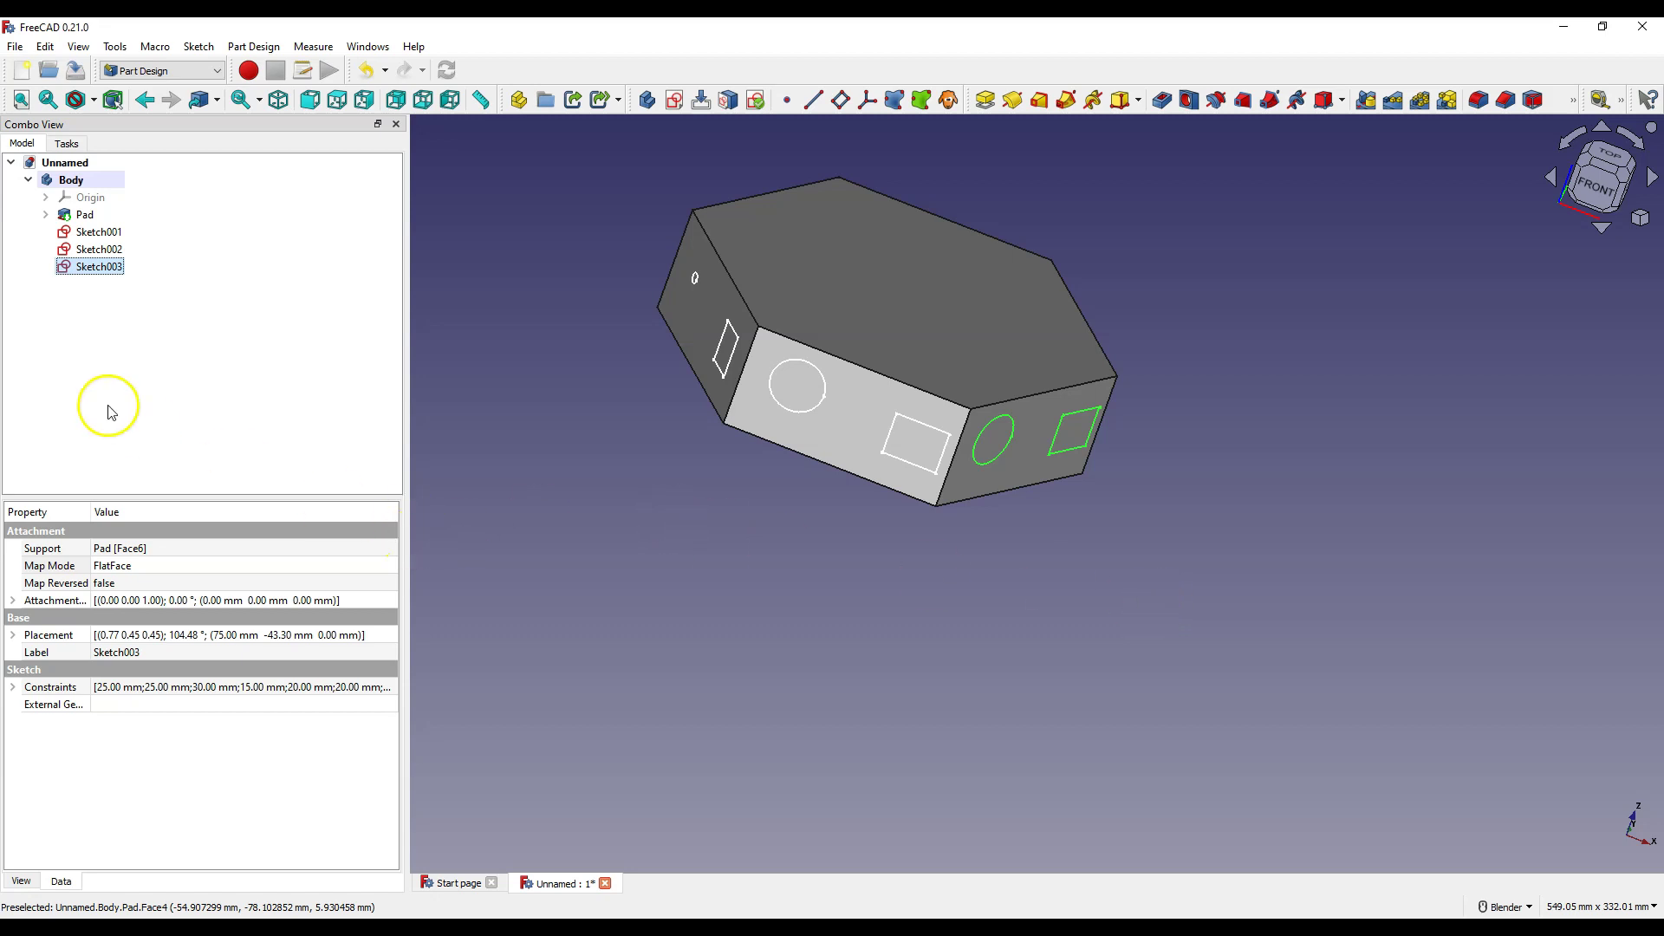
Pad Sketch001's circle and rectangle outward by 10 mm
left_click(98, 231)
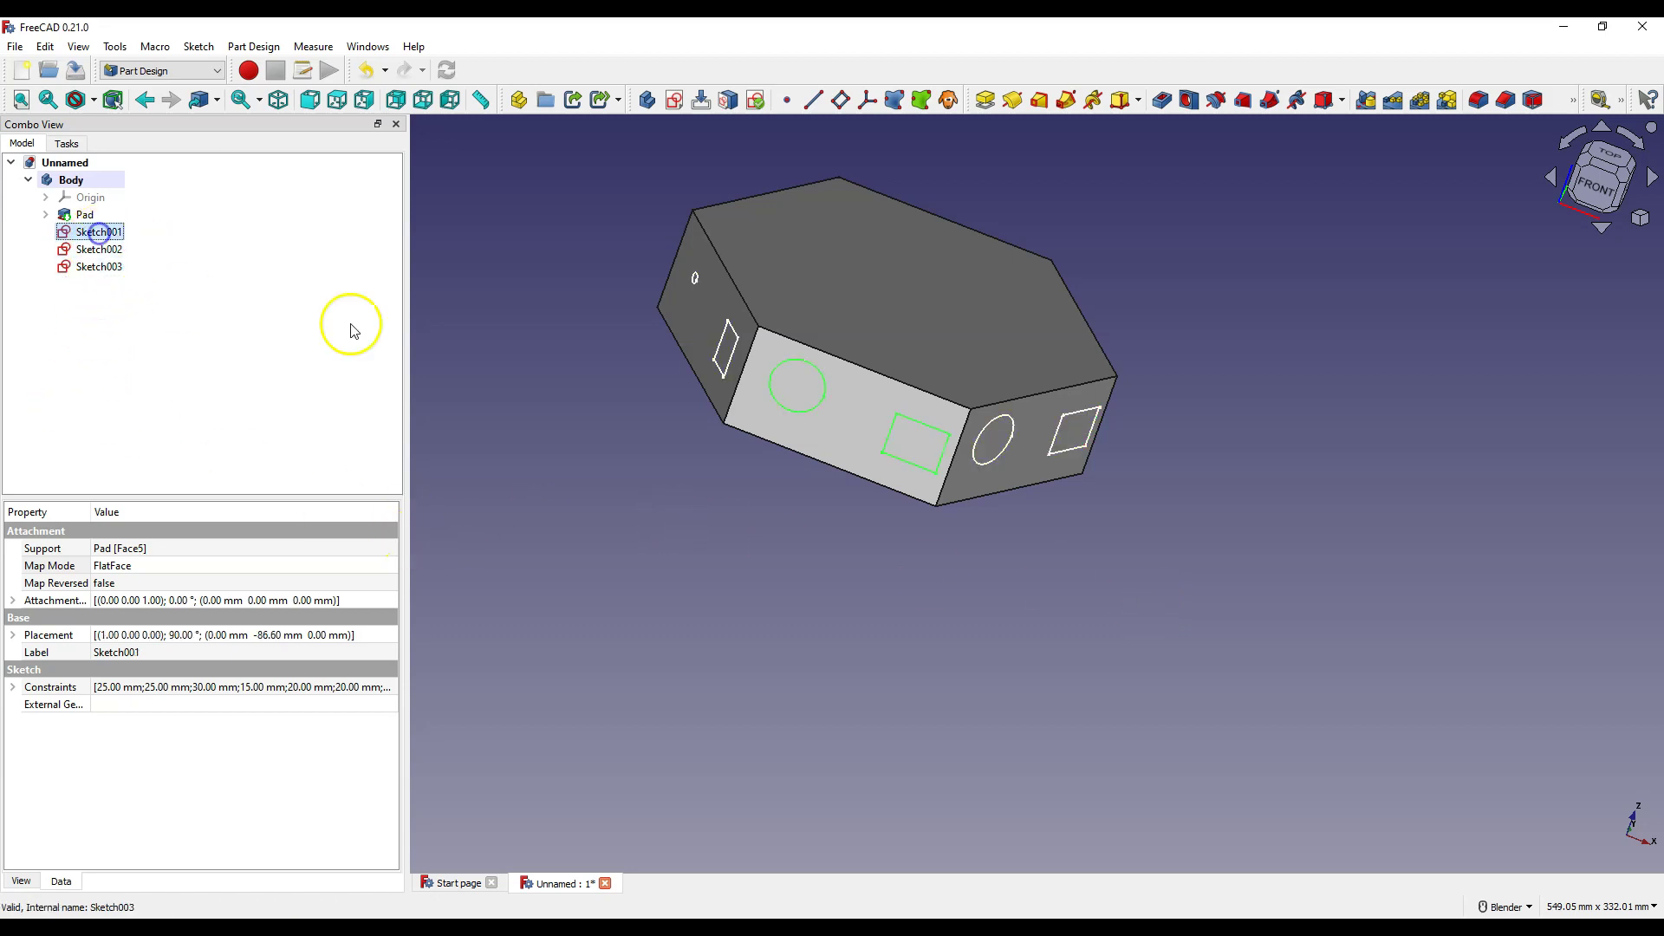
left_click(988, 99)
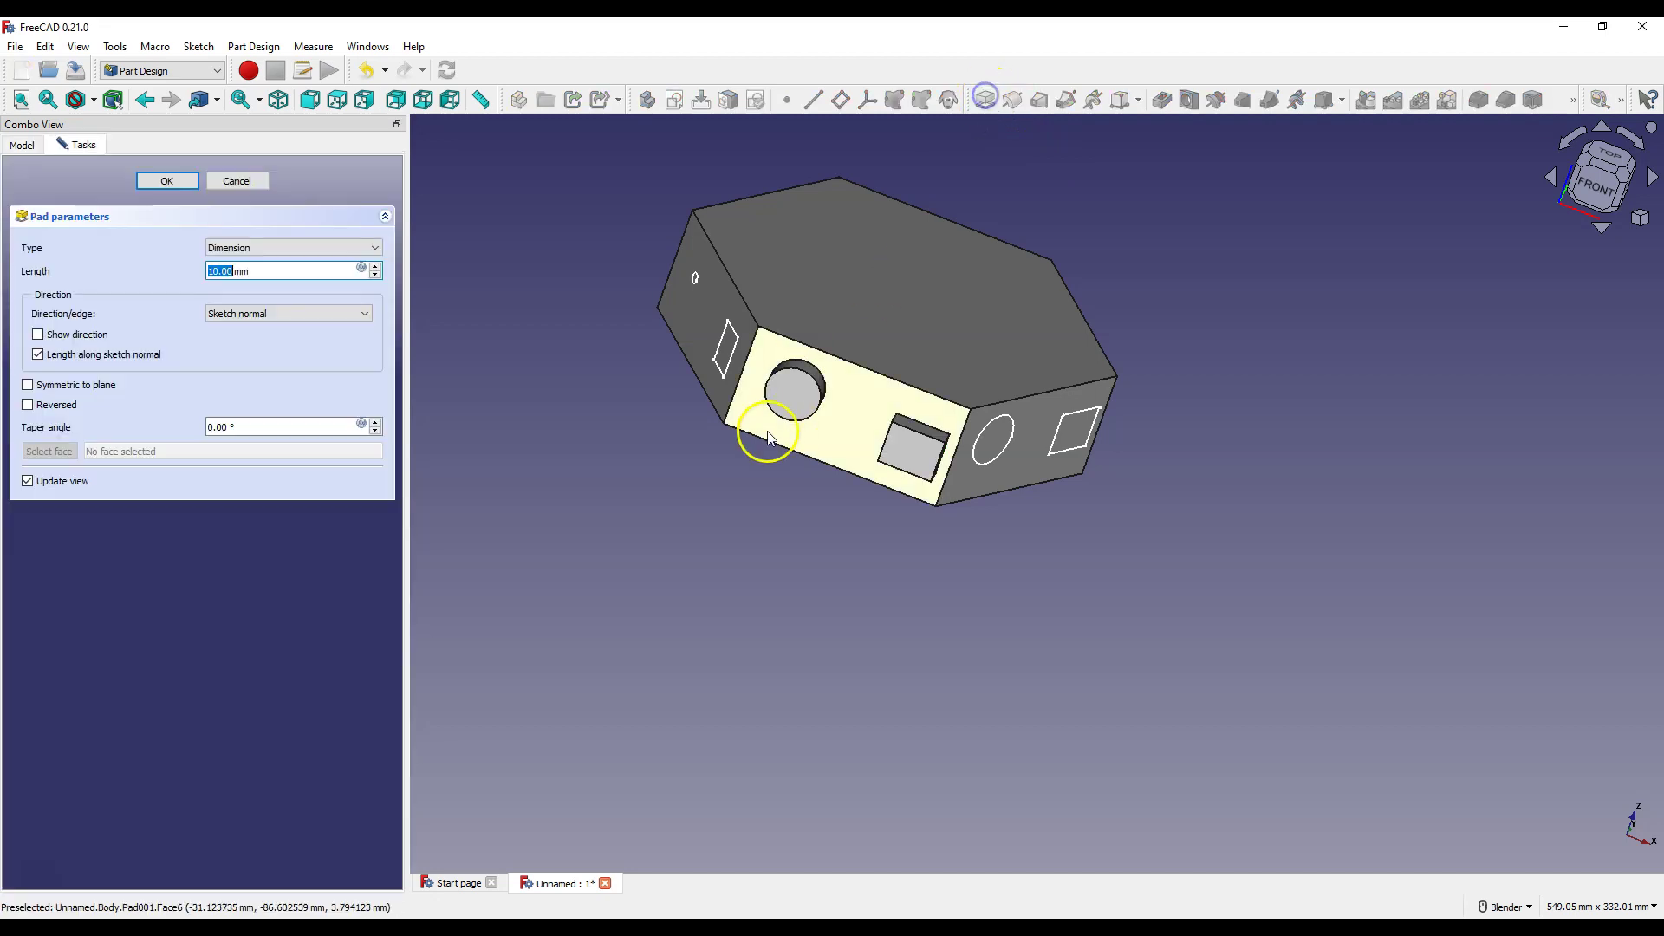
left_click(168, 181)
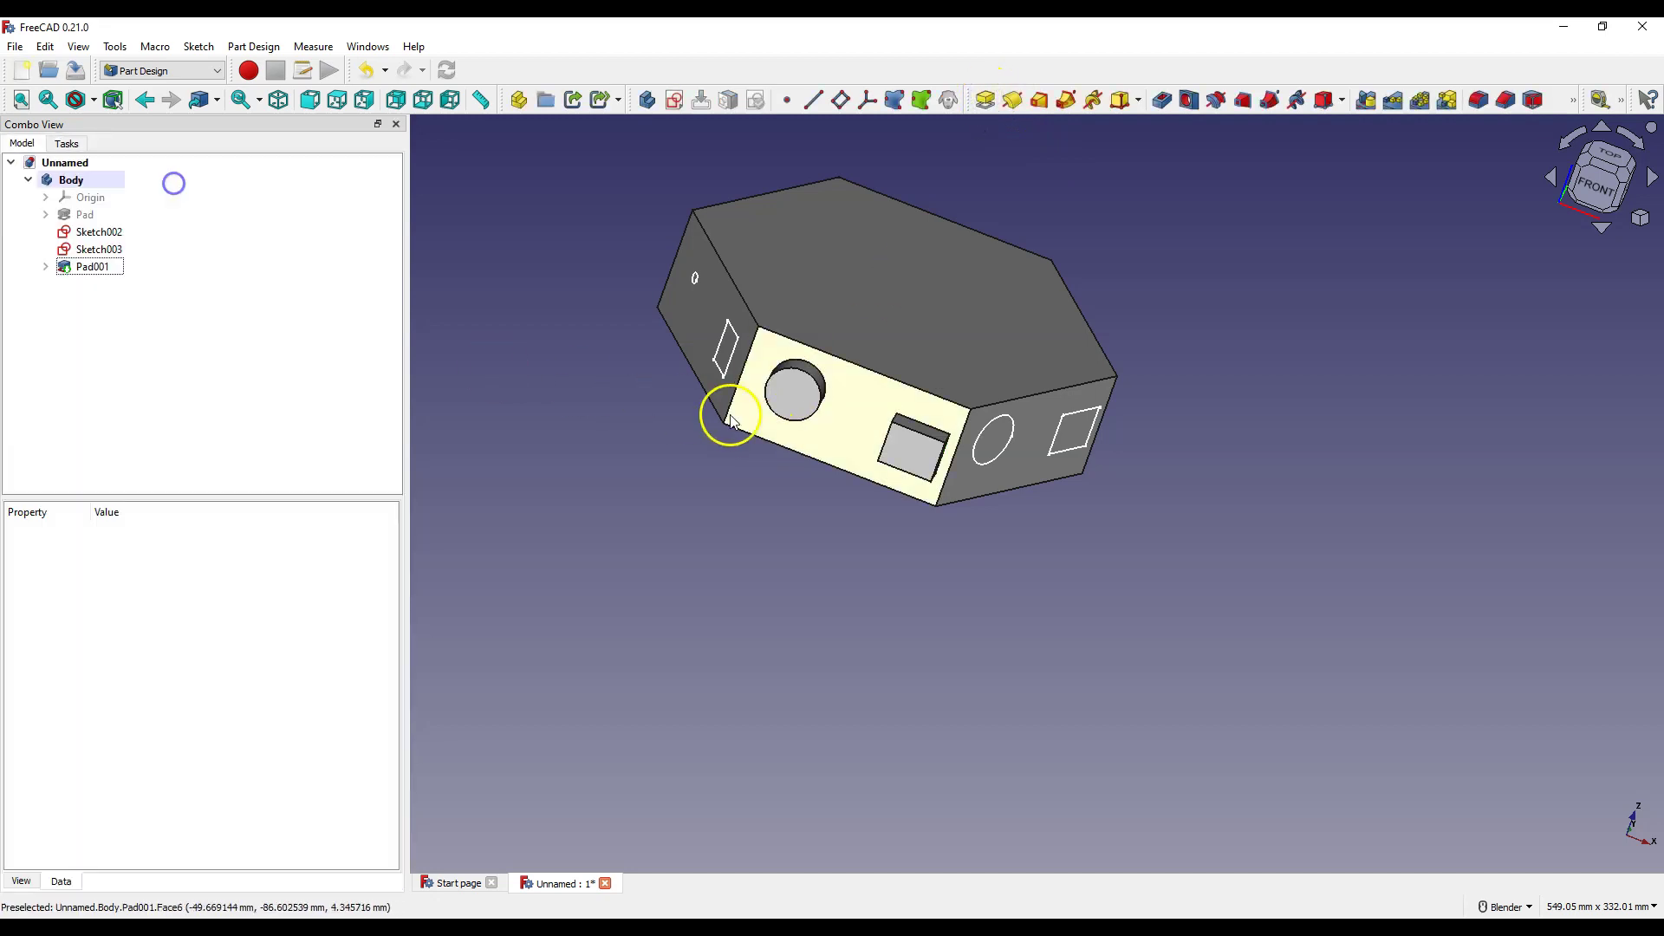
Cut a pocket into the prism from Sketch002
left_click(98, 234)
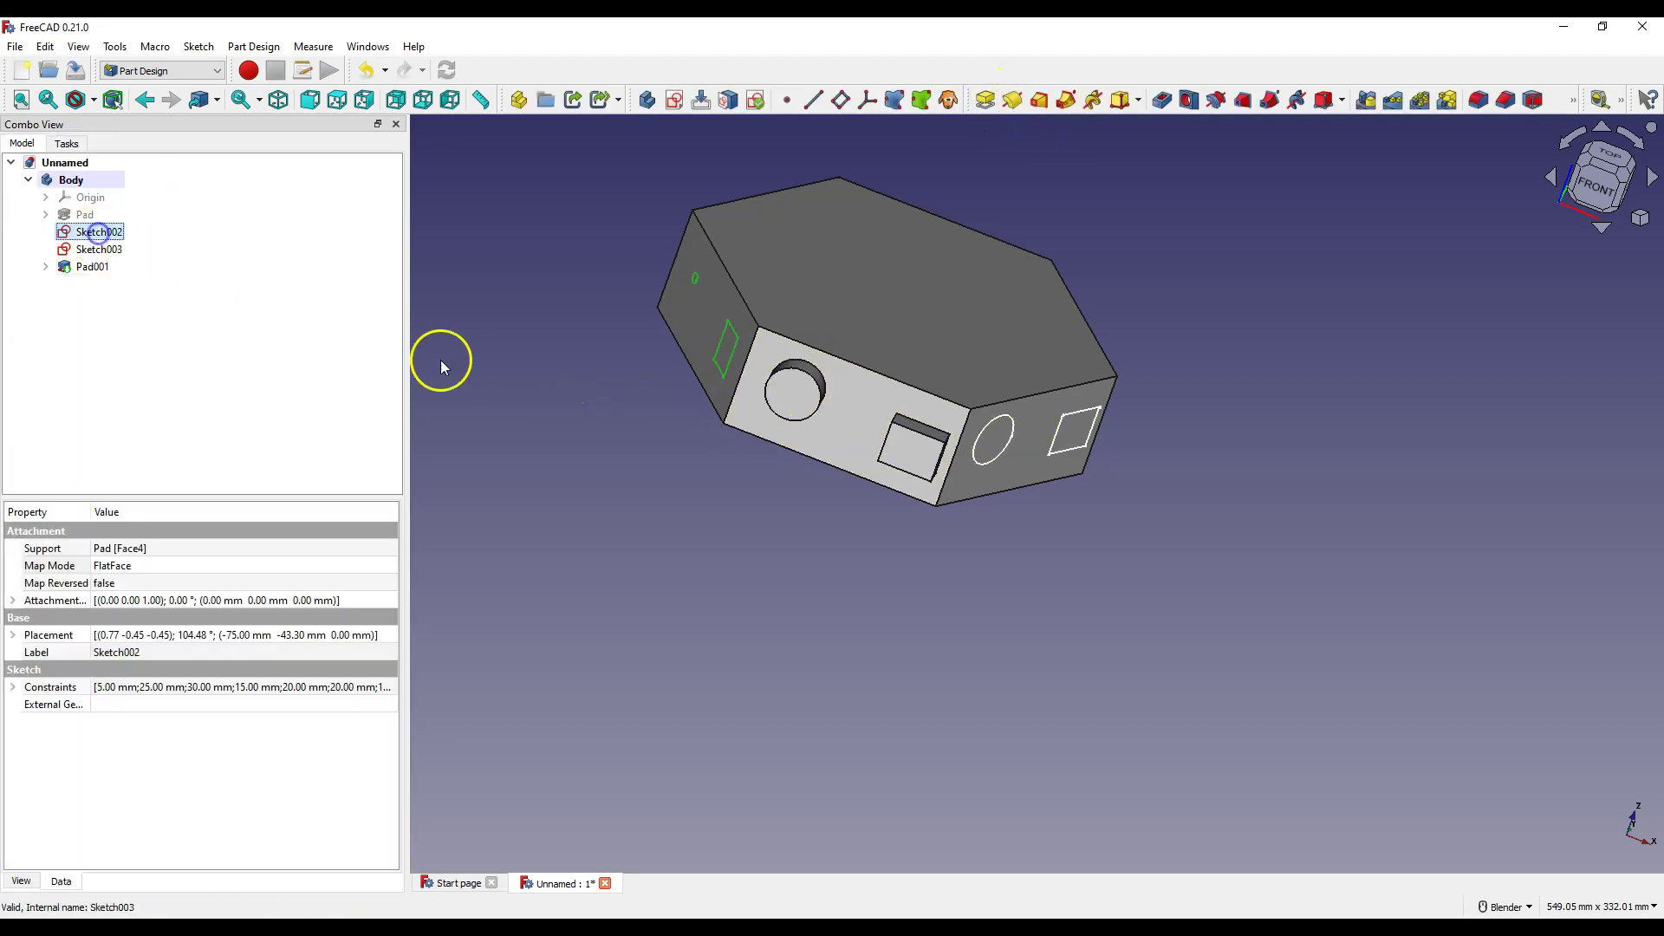
left_click(1160, 101)
left_click(166, 176)
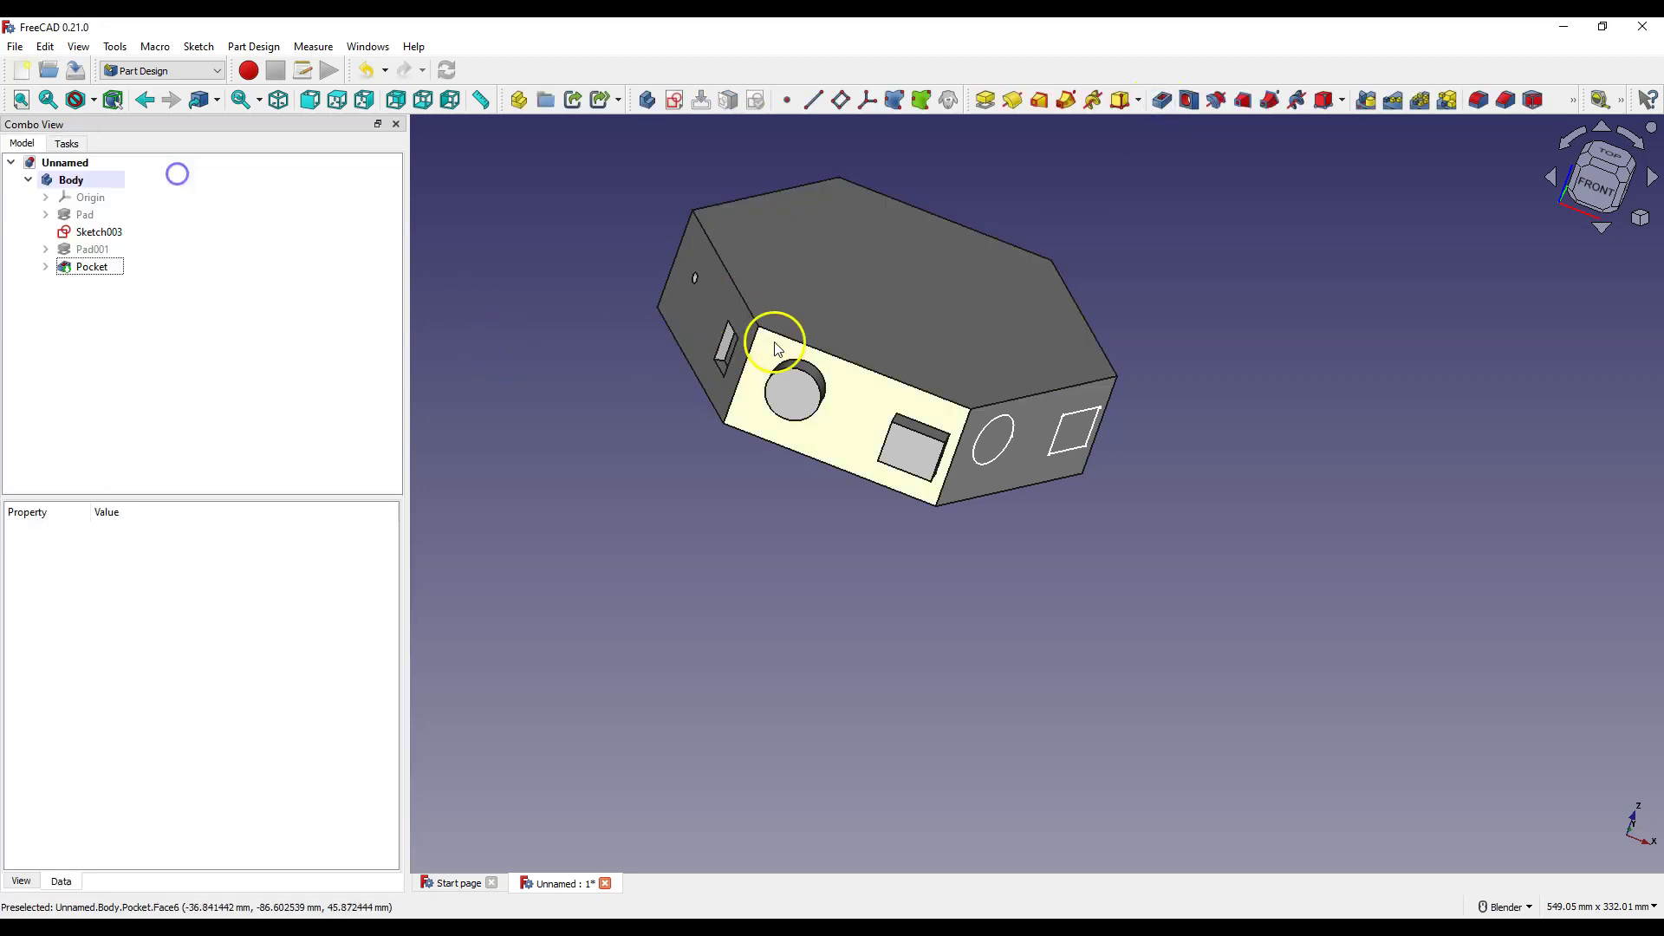
middle_click_drag(776, 335, 608, 358)
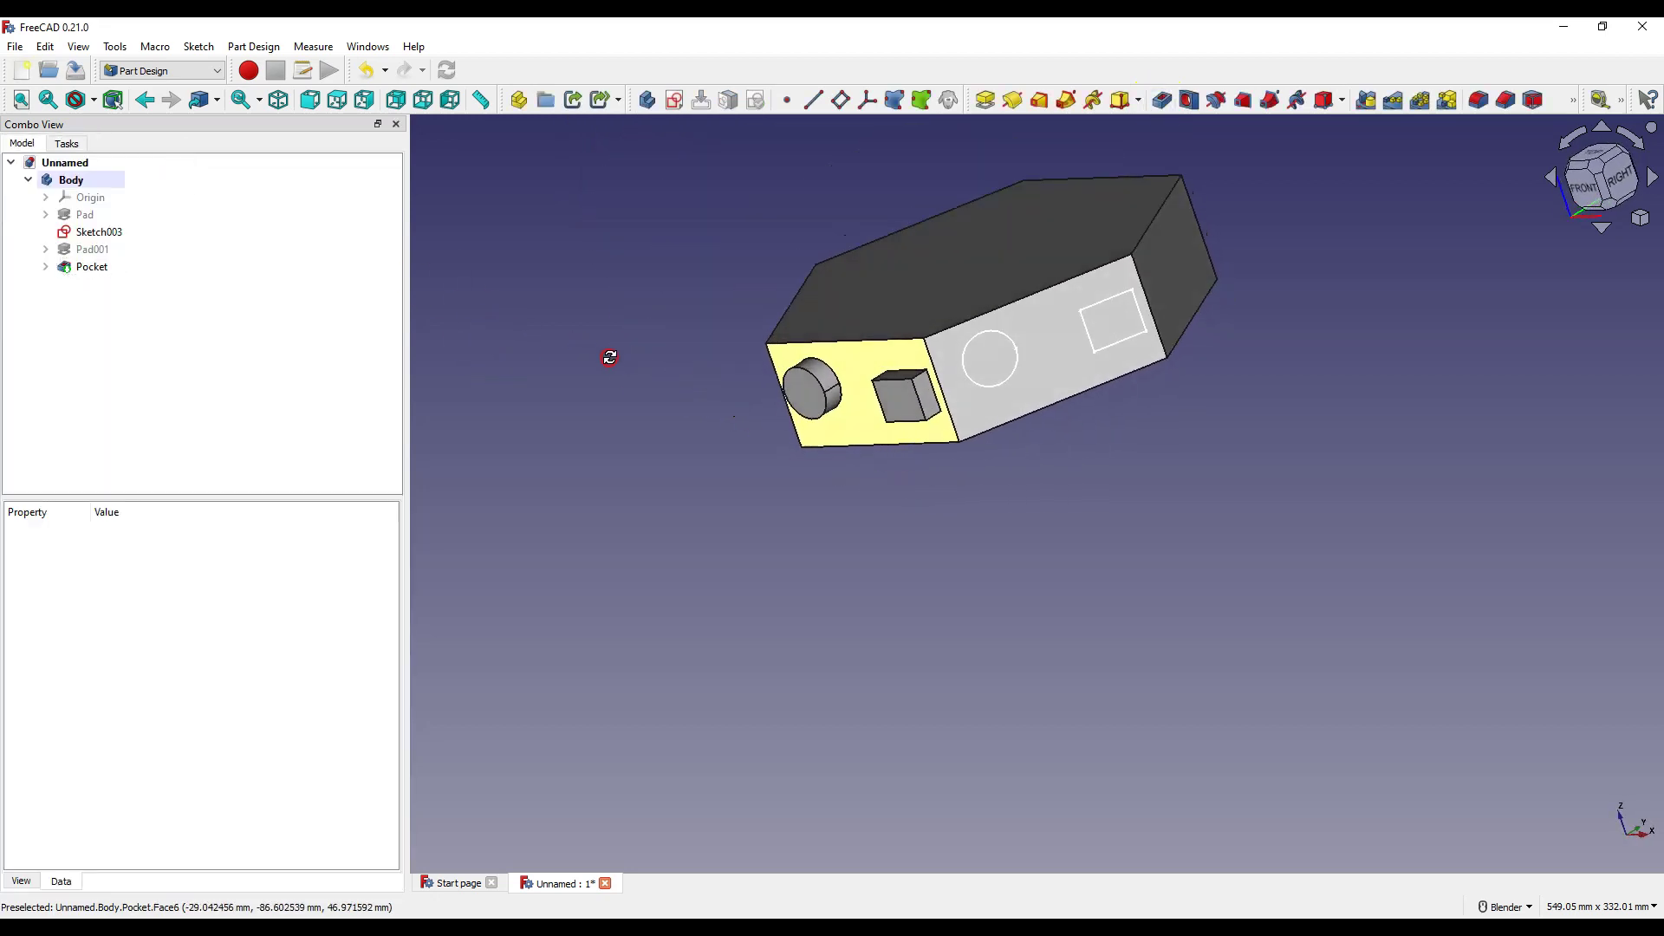
Pad Sketch003's circle and rectangle outward on the right face
left_click(98, 231)
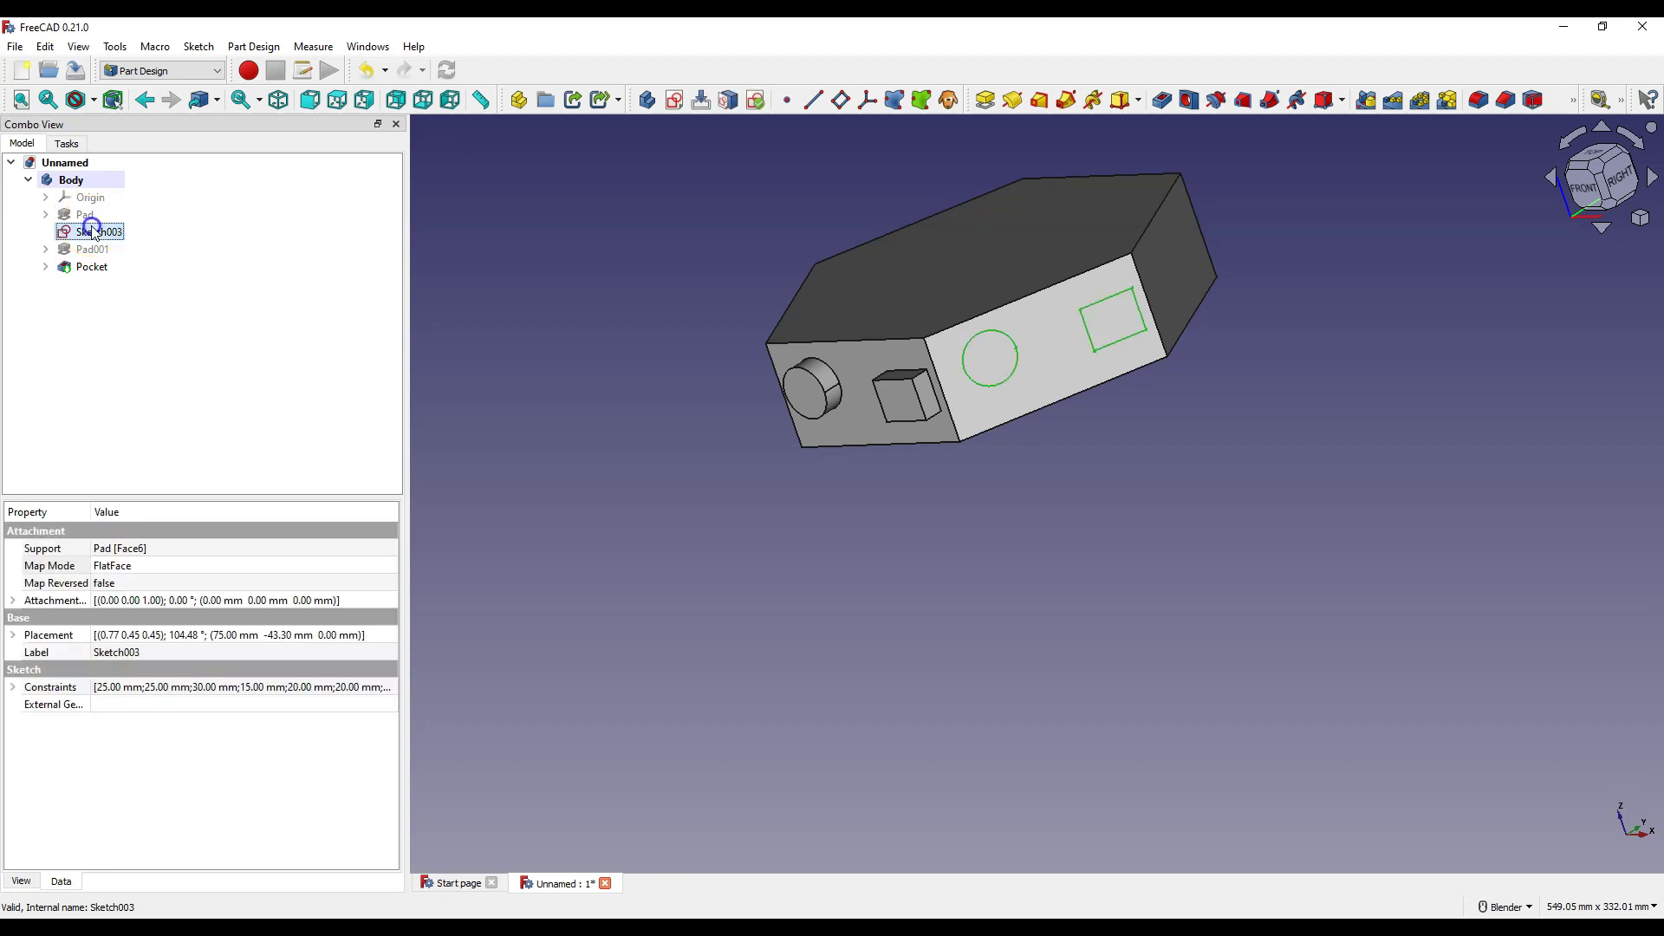
left_click(985, 100)
left_click(167, 180)
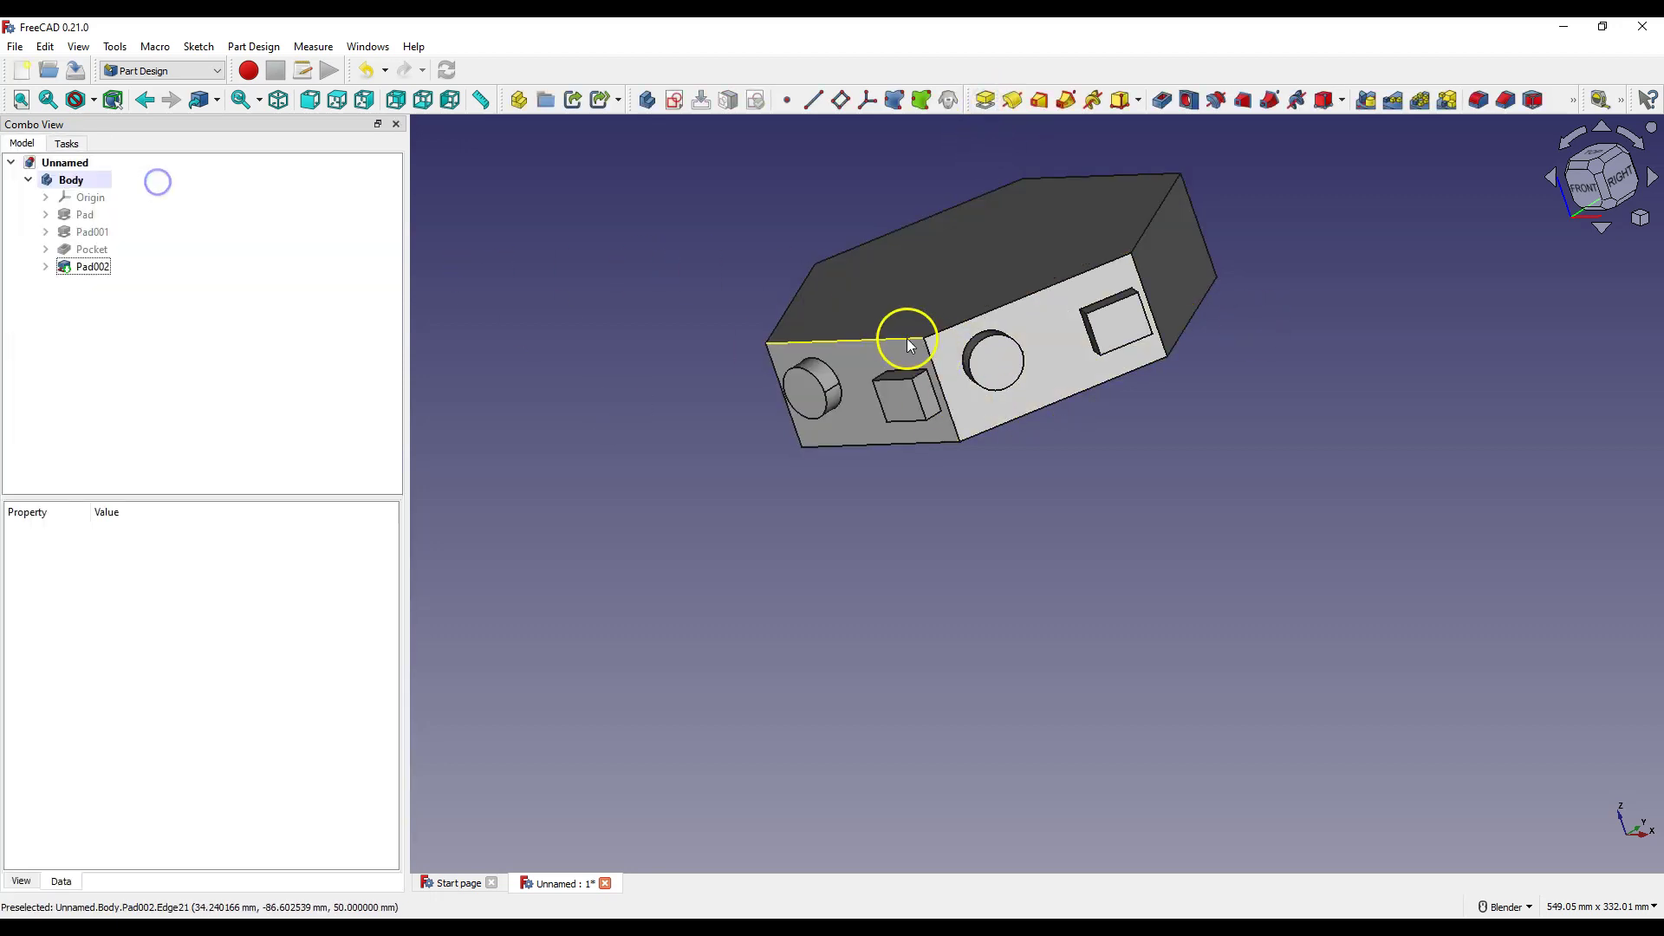
middle_click_drag(903, 342, 1060, 340)
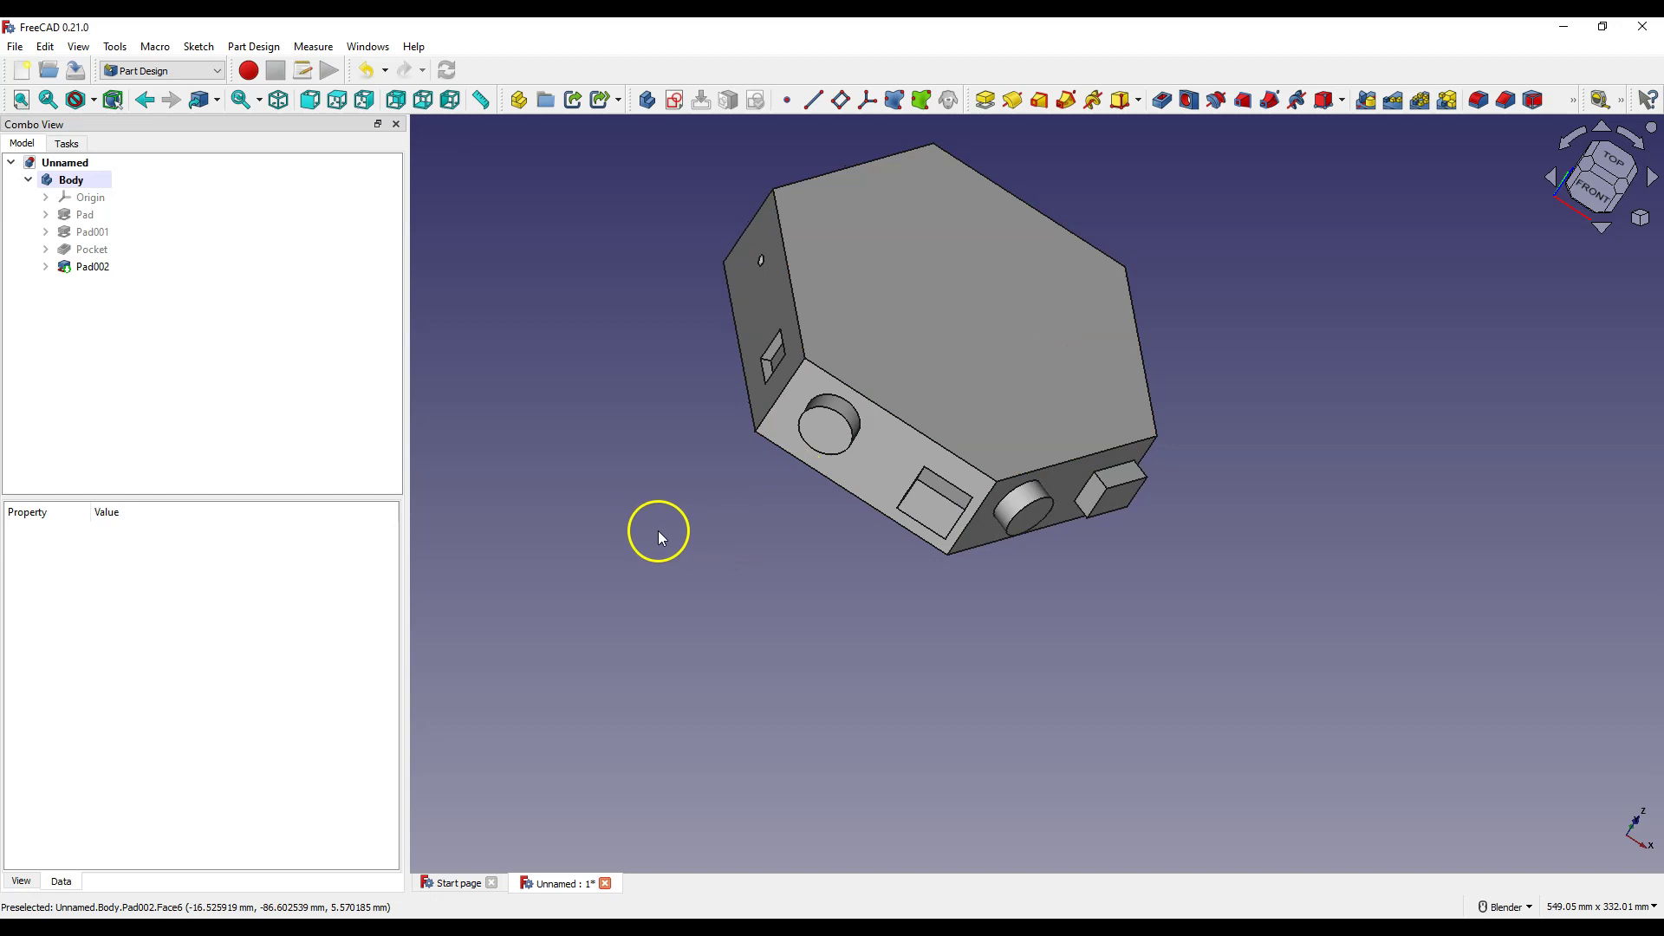
key("0")
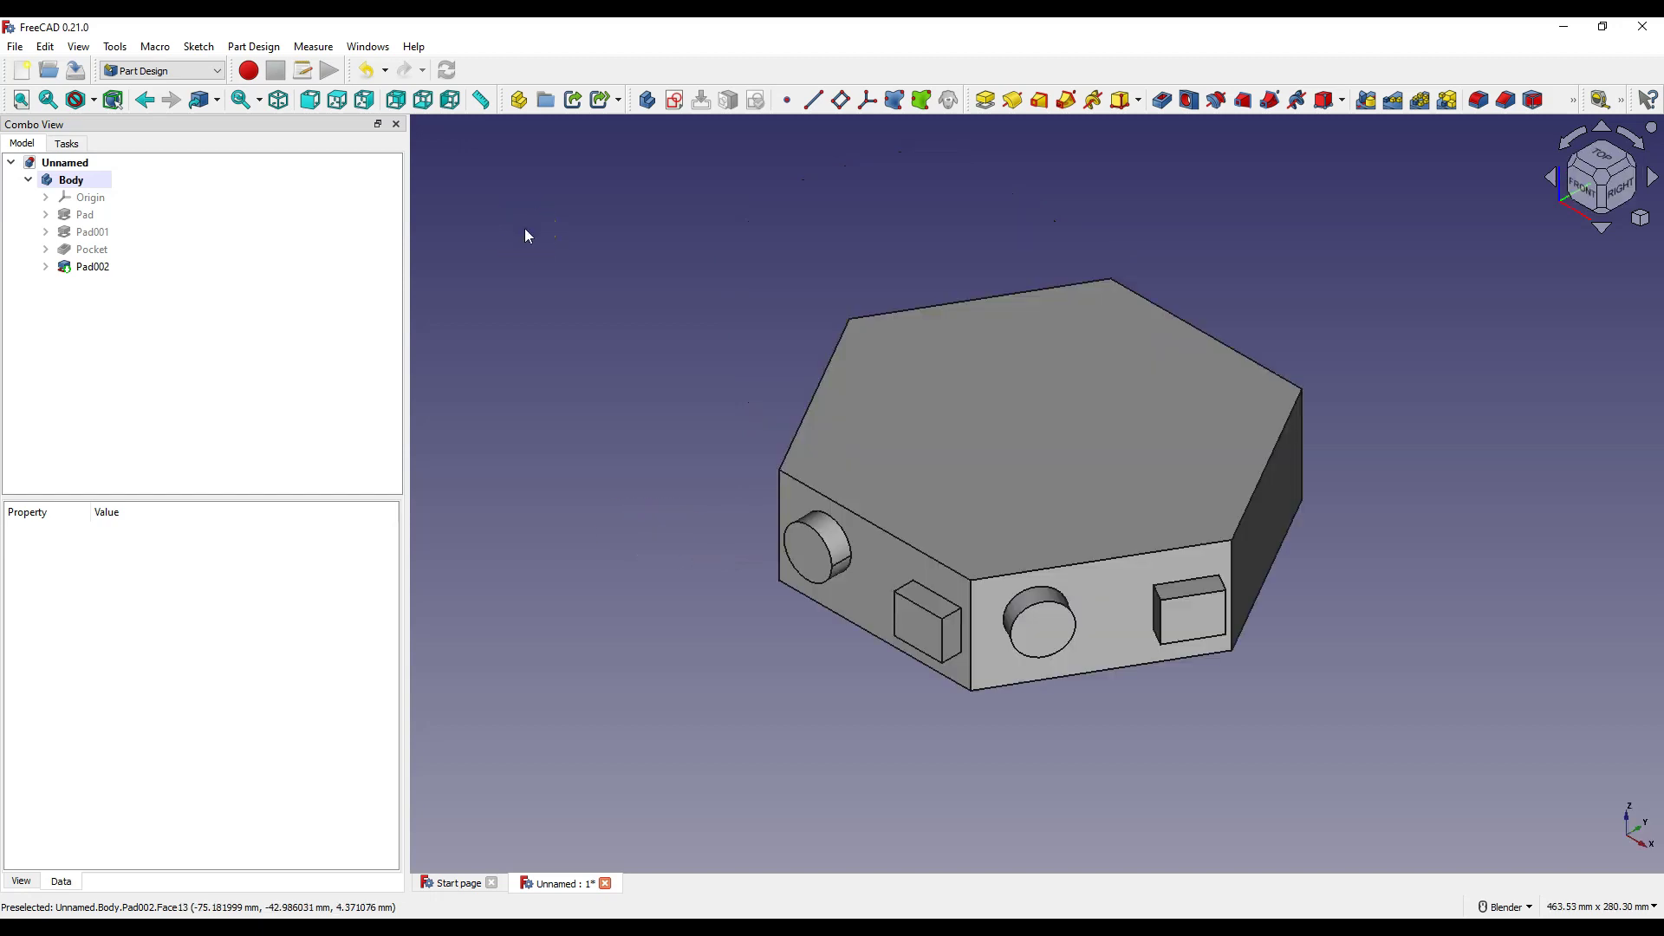